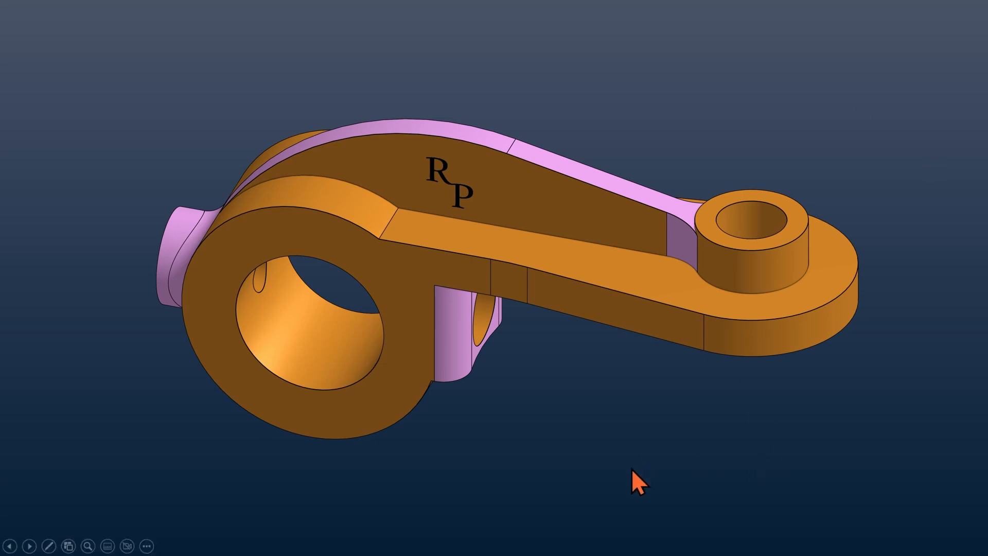
Advance the slideshow to the bottom view of the finished orange and pink hanger
key(Right)
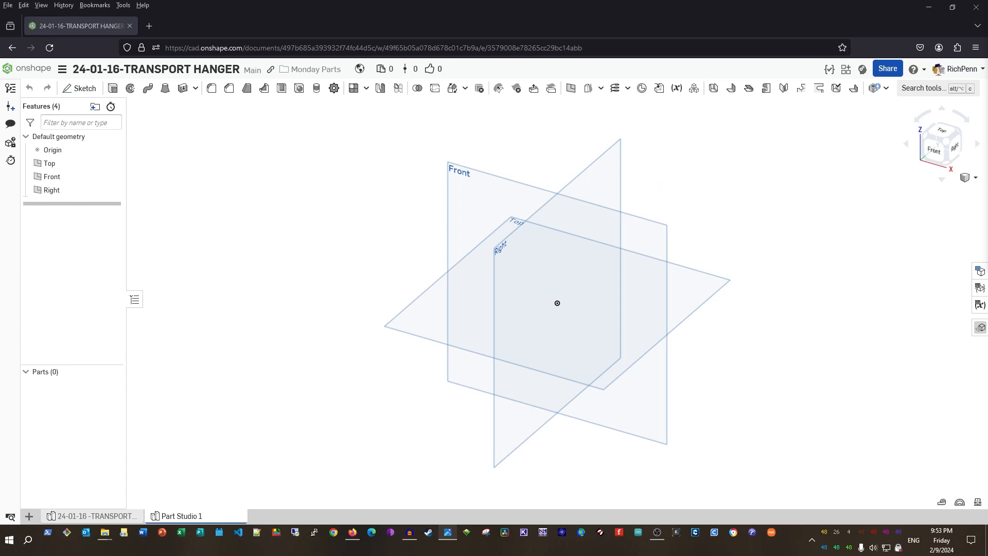
Confirm the workspace length units are millimetres
click(63, 69)
click(92, 152)
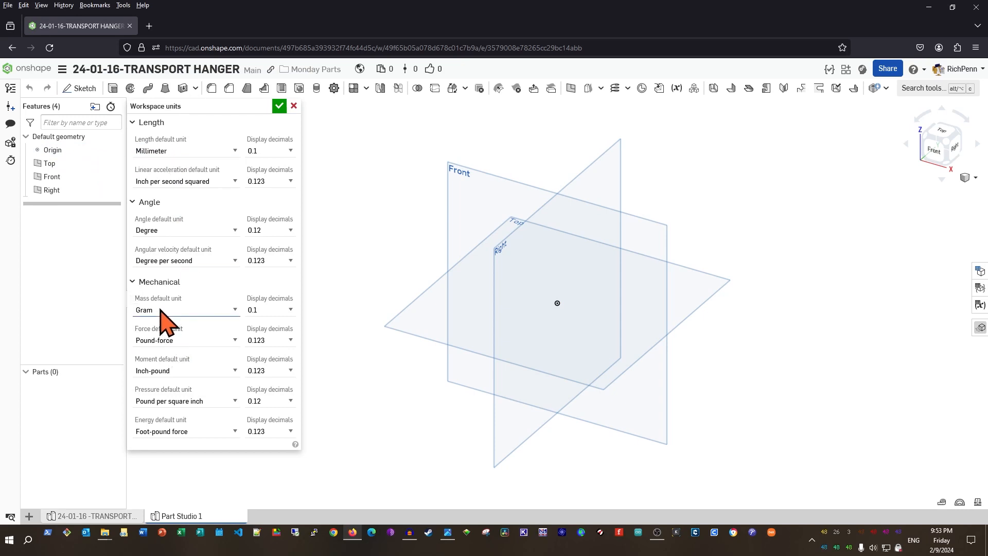
click(280, 107)
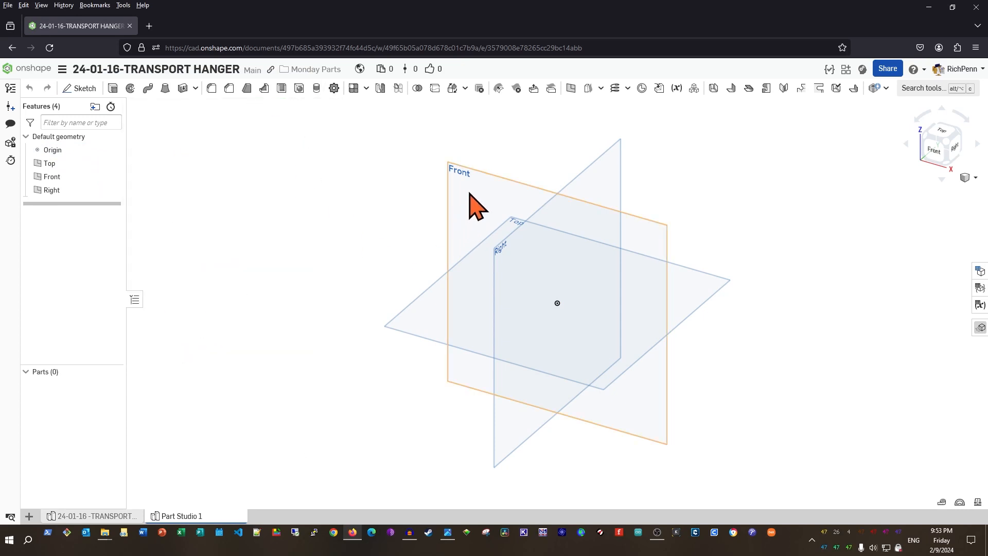
Start Sketch 1 on the Front plane and view it square-on
click(443, 197)
key(shift+s)
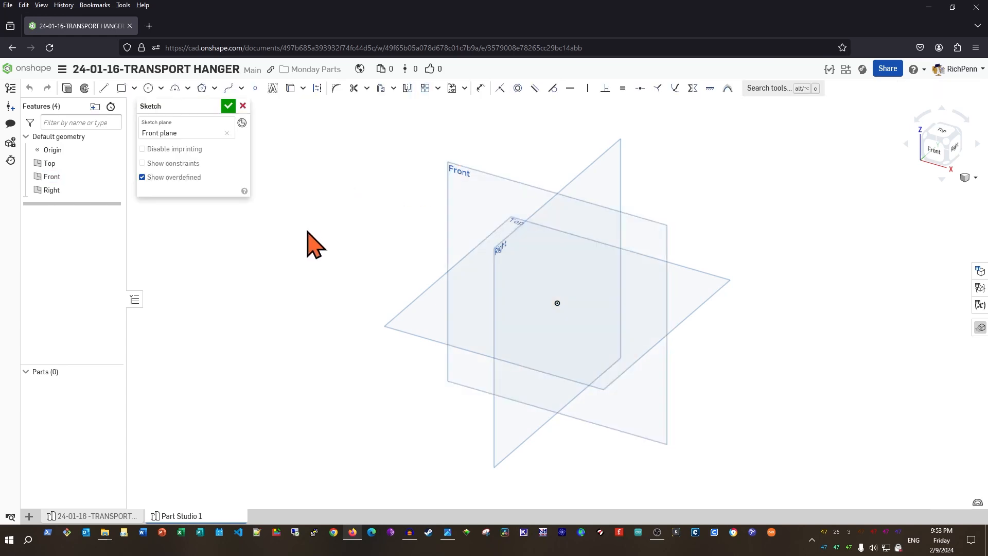
key(n)
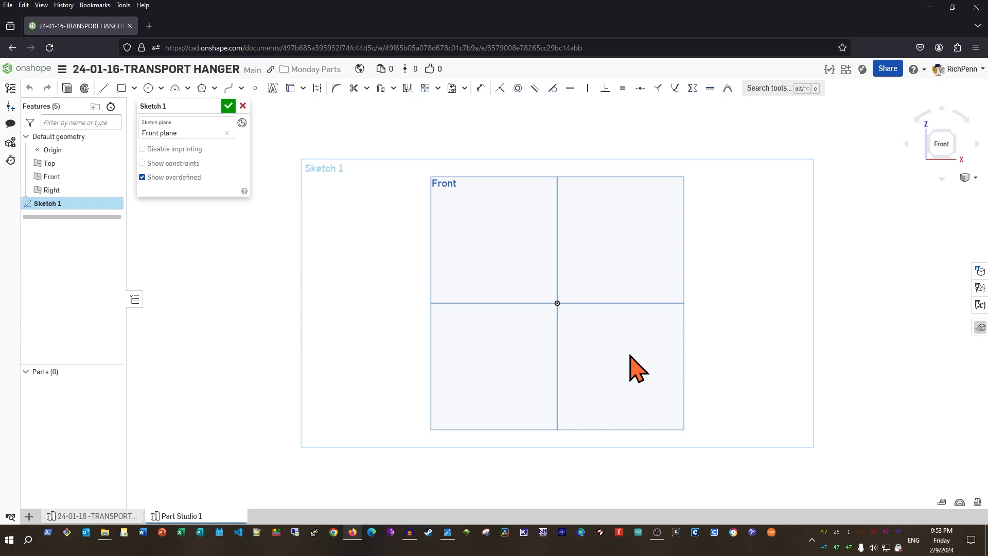
Draw two concentric circles on the origin with diameters 95 and 55
key(c)
click(557, 303)
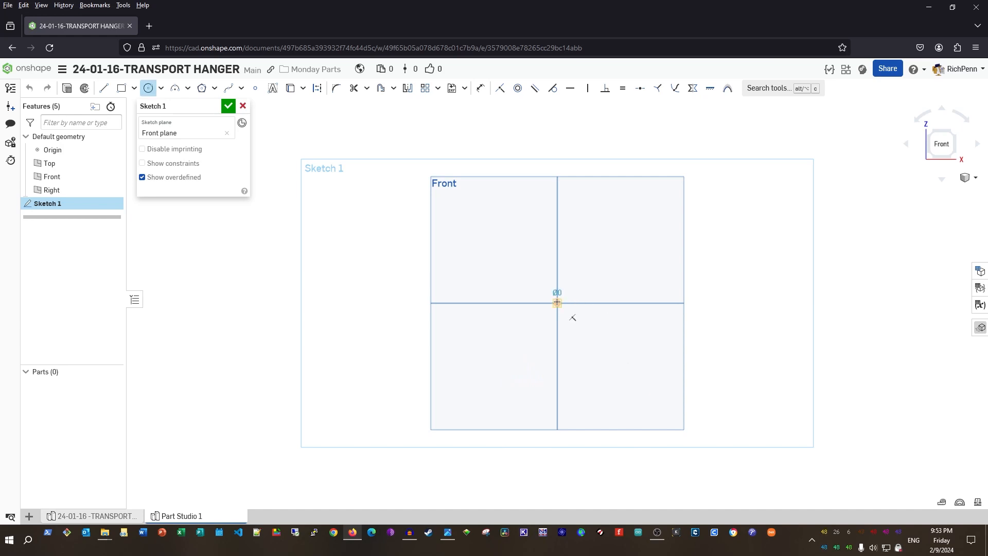
click(608, 370)
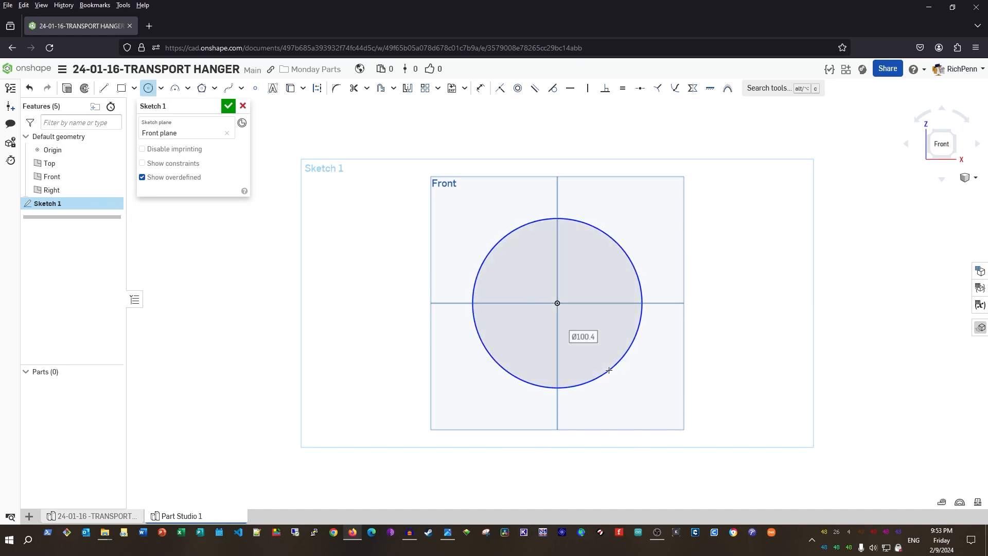
text(95)
key(Return)
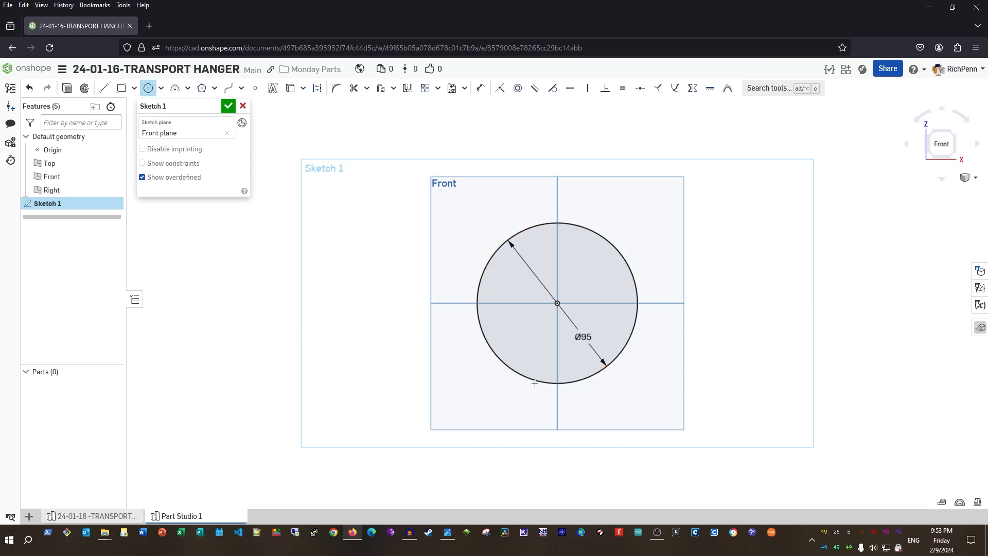
click(557, 303)
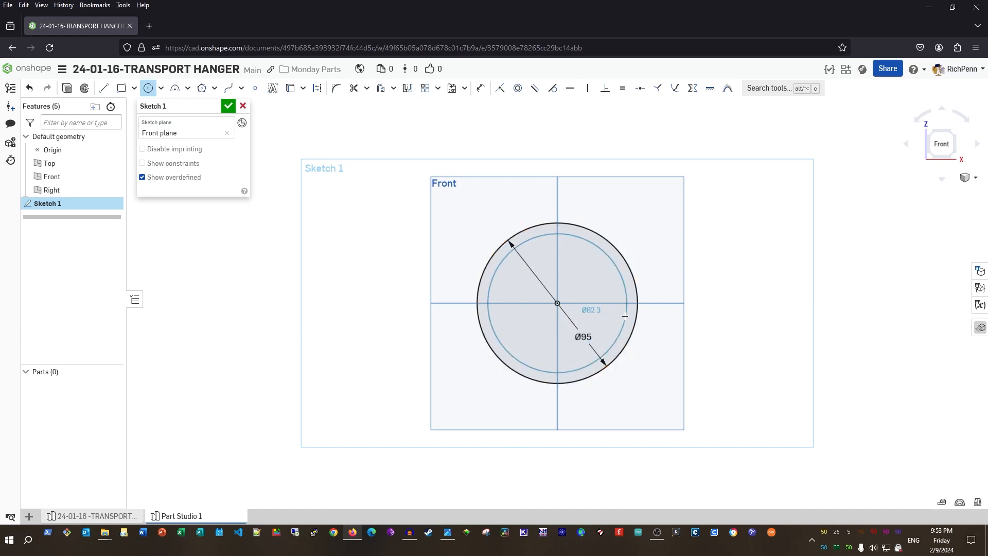
click(590, 322)
text(55)
key(Return)
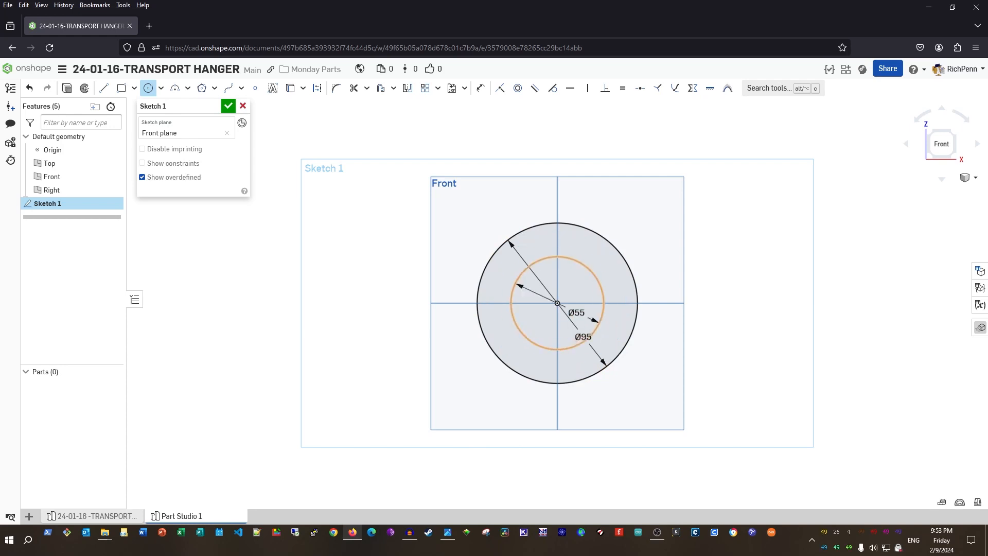
scroll(591, 321, up, 3)
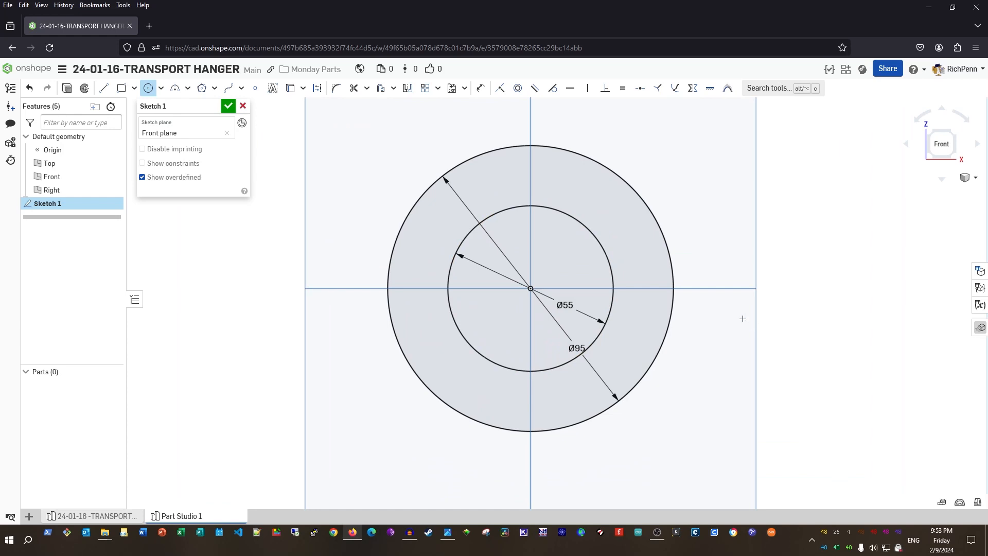
key(g)
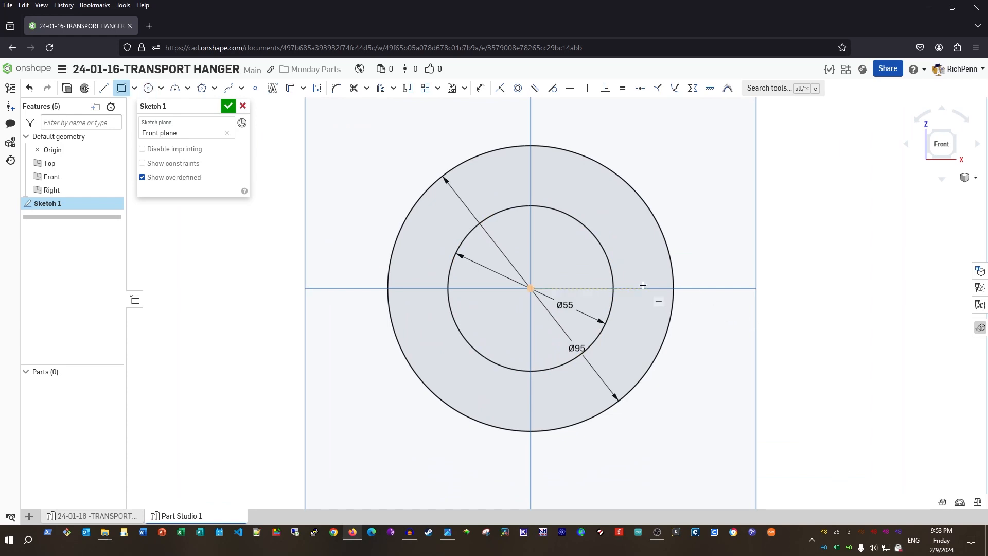
Draw a 10 by 17.5 (35/2) rectangle on the outer circle's right edge
click(667, 253)
scroll(705, 286, up, 3)
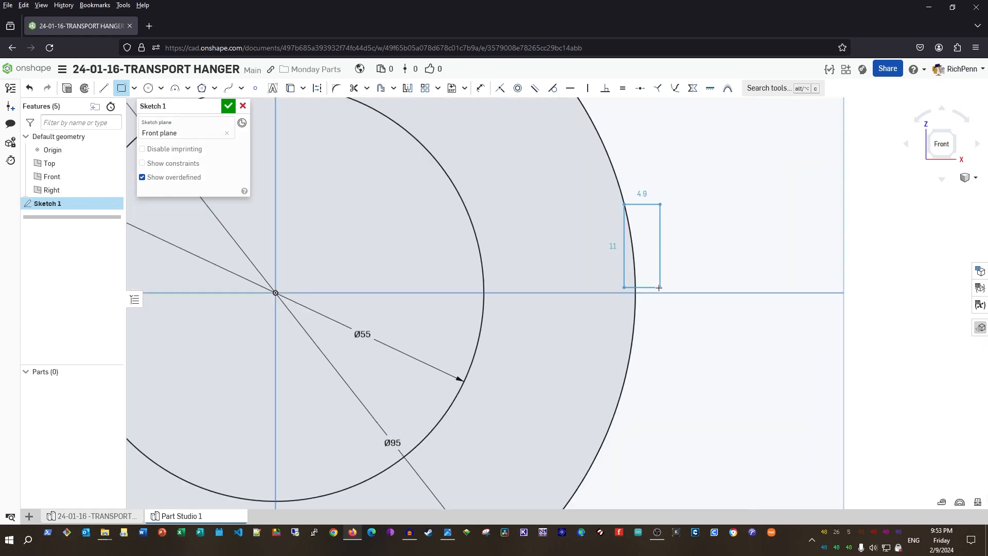
text(10)
key(Return)
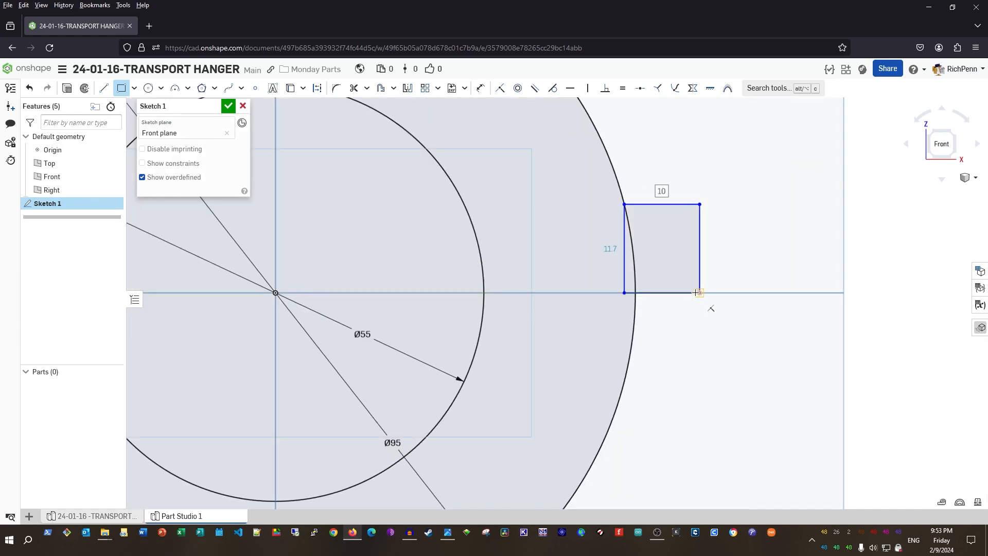
key(Tab)
text(35/2)
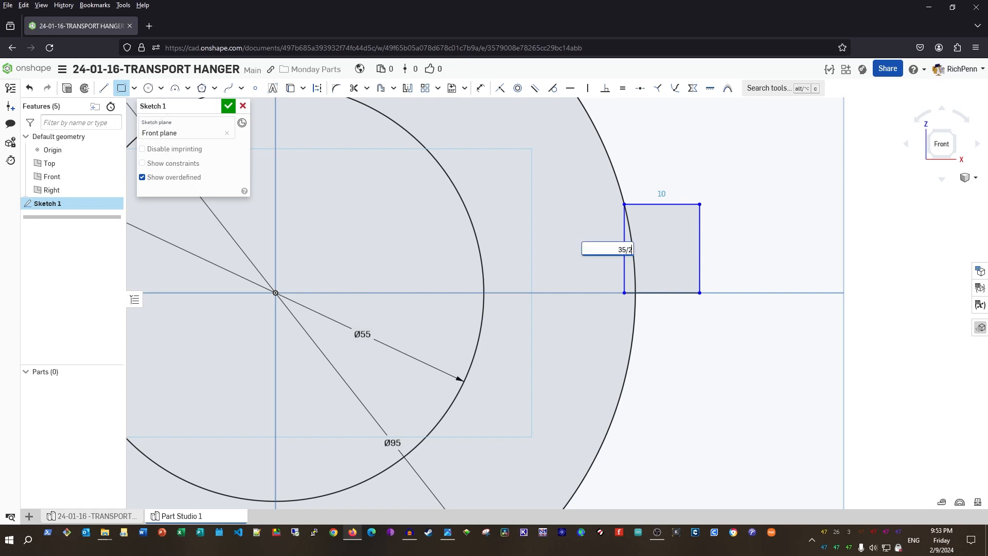
key(Return)
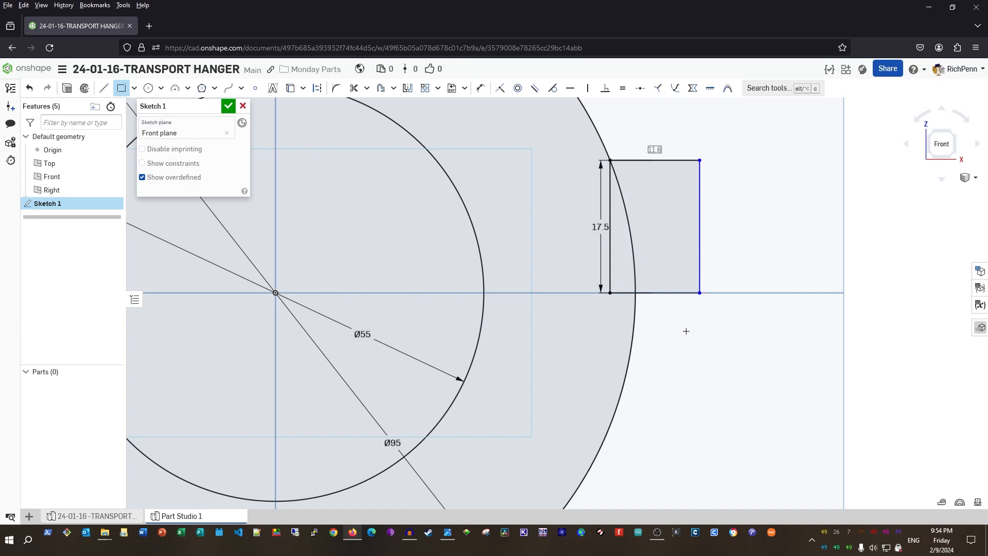
key(Escape)
Dimension the rectangle's right corner 60 from the origin
key(u)
click(276, 291)
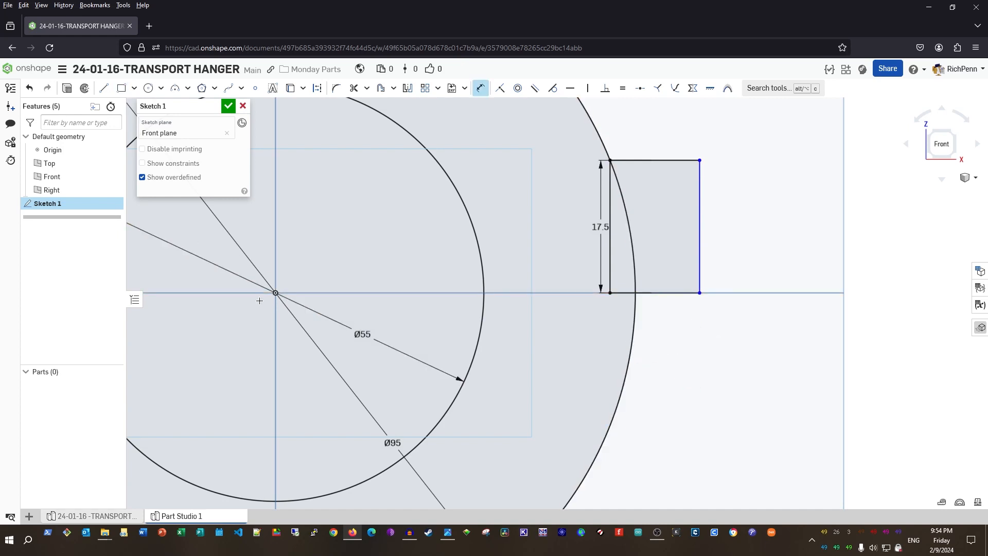
click(699, 292)
click(583, 372)
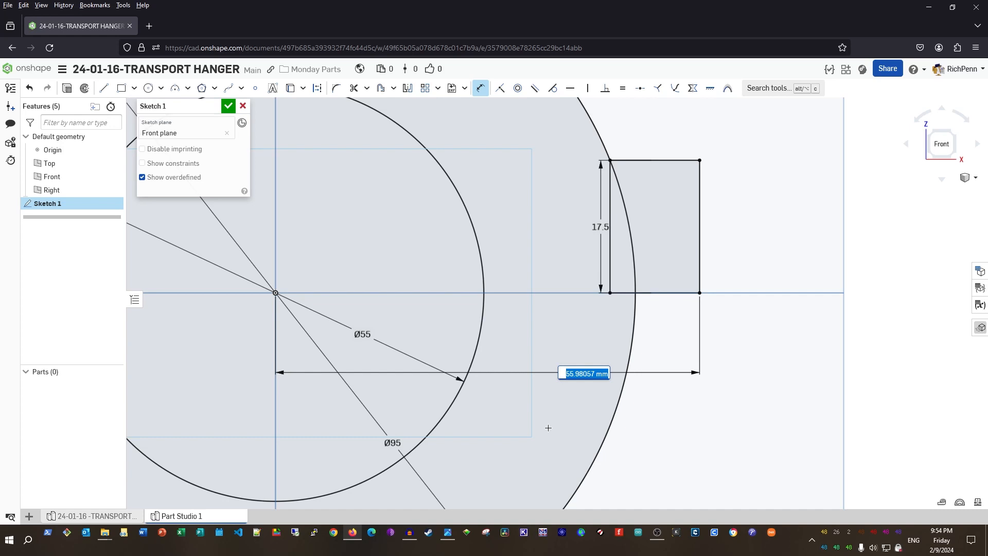
text(60)
key(Return)
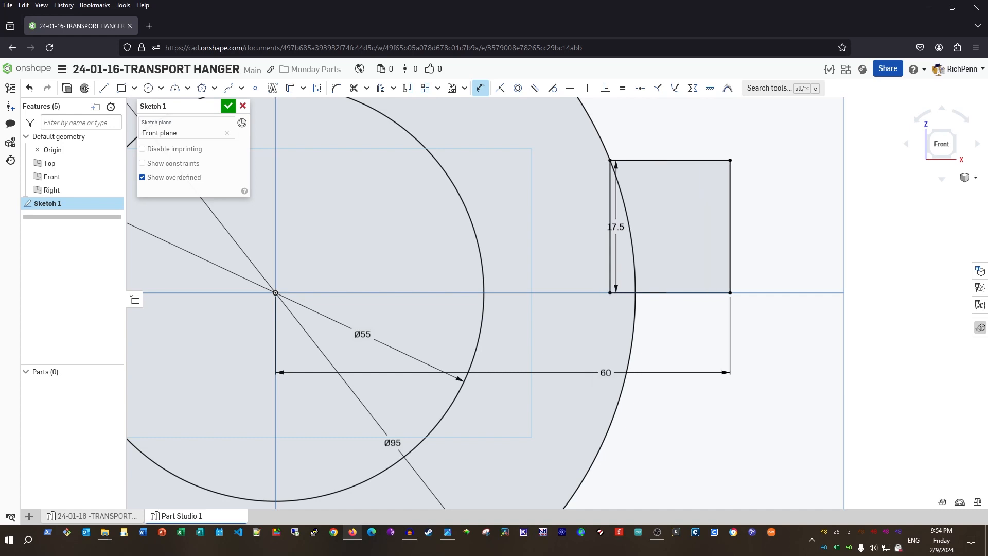
scroll(638, 491, down, 3)
middle_drag(567, 450, 691, 377)
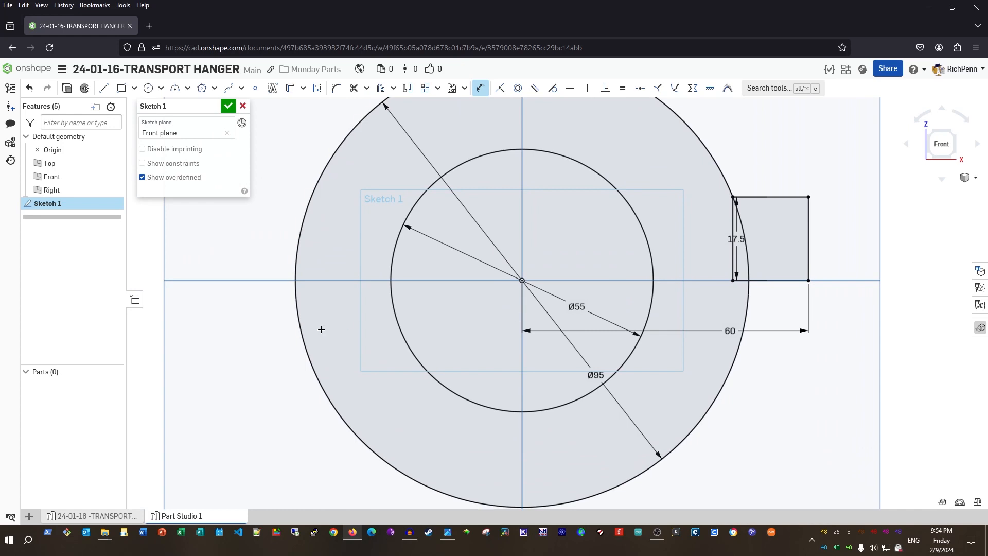
middle_drag(322, 328, 442, 371)
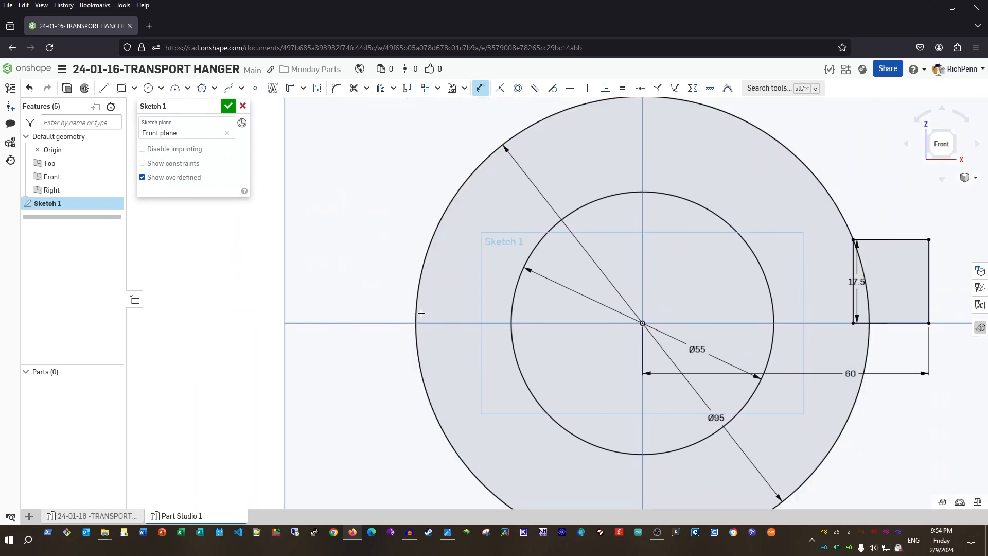
Draw a second rectangle on the ring's left side, its bottom 15 below centre
key(g)
click(423, 270)
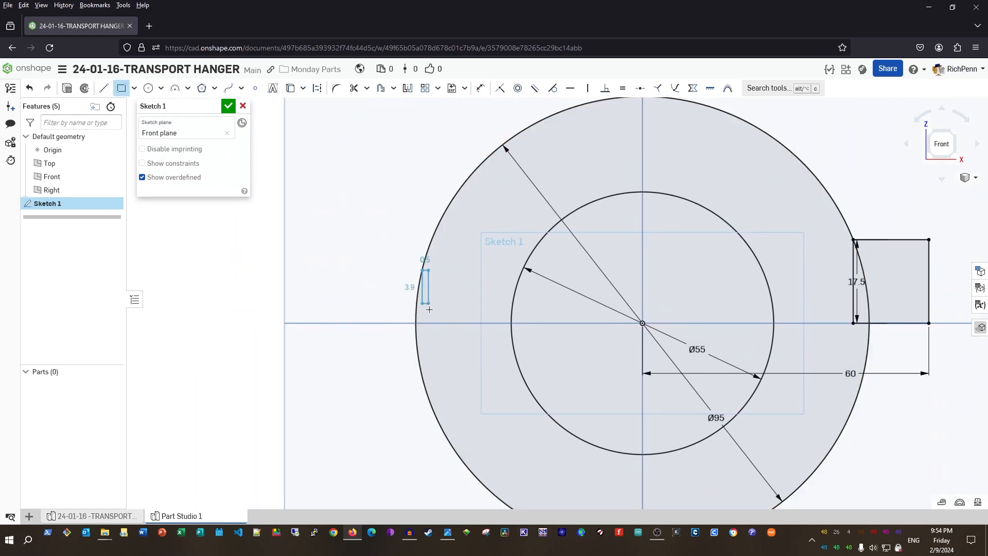
click(337, 410)
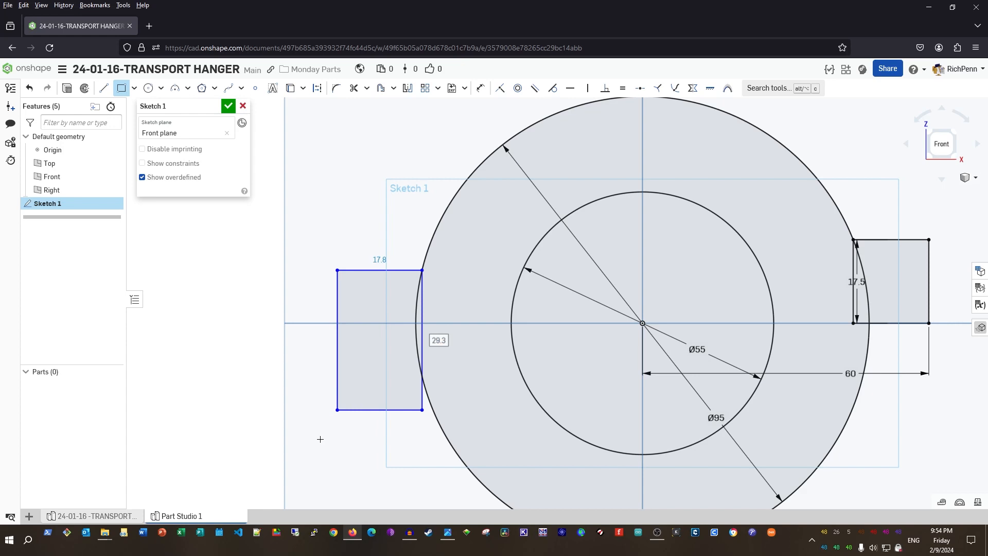
key(d)
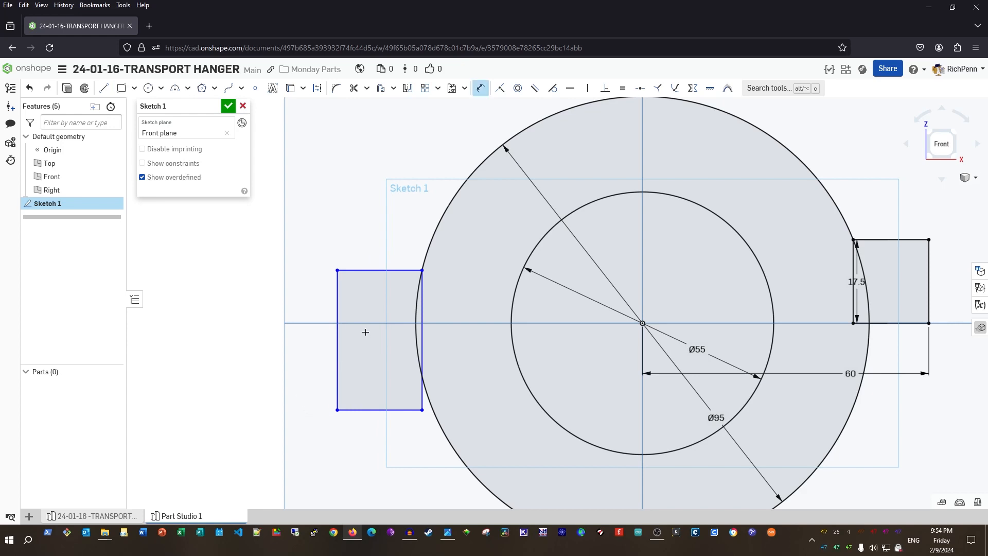
click(360, 410)
click(297, 384)
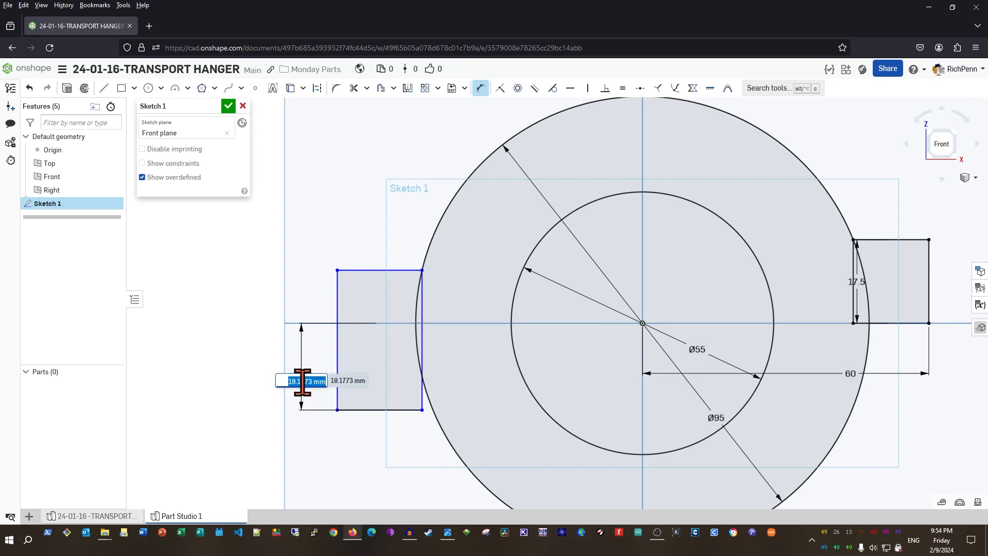
text(15)
key(Return)
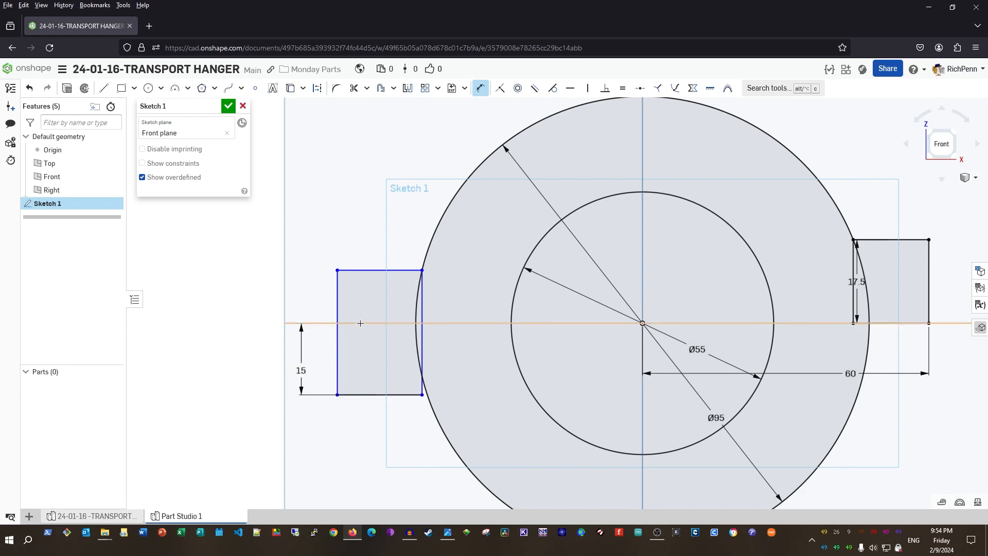
Dimension the left rectangle's top edge 25 above the horizontal axis
click(341, 323)
click(370, 270)
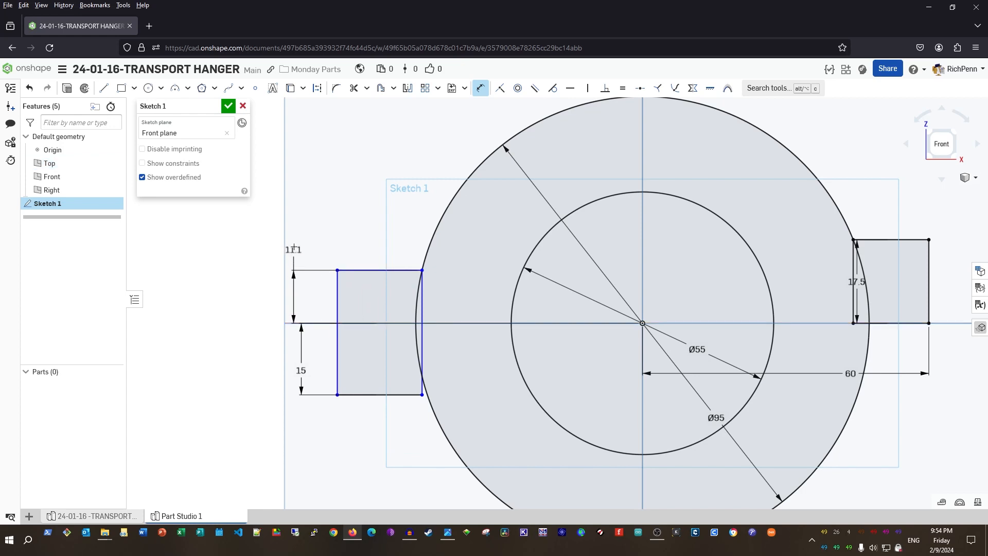
click(276, 215)
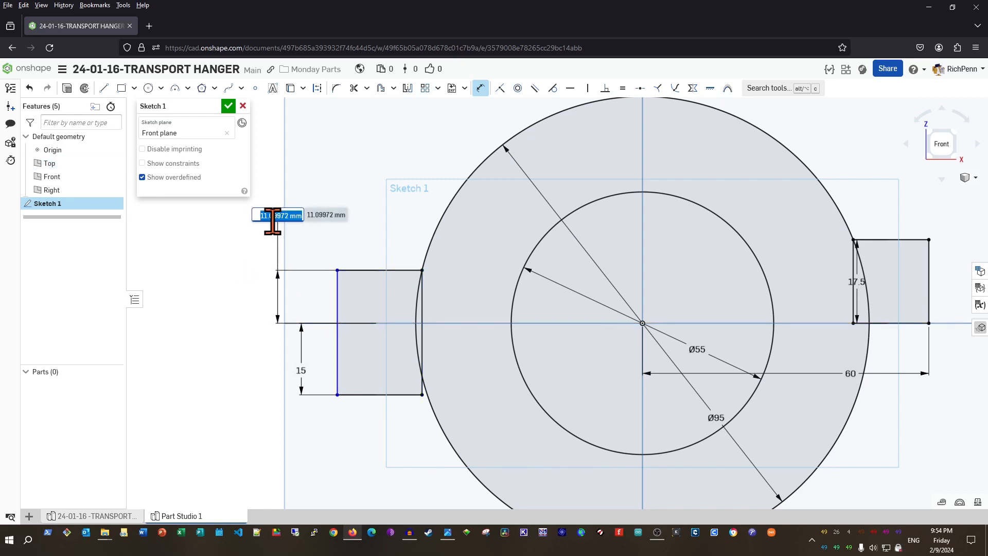
text(25)
key(Return)
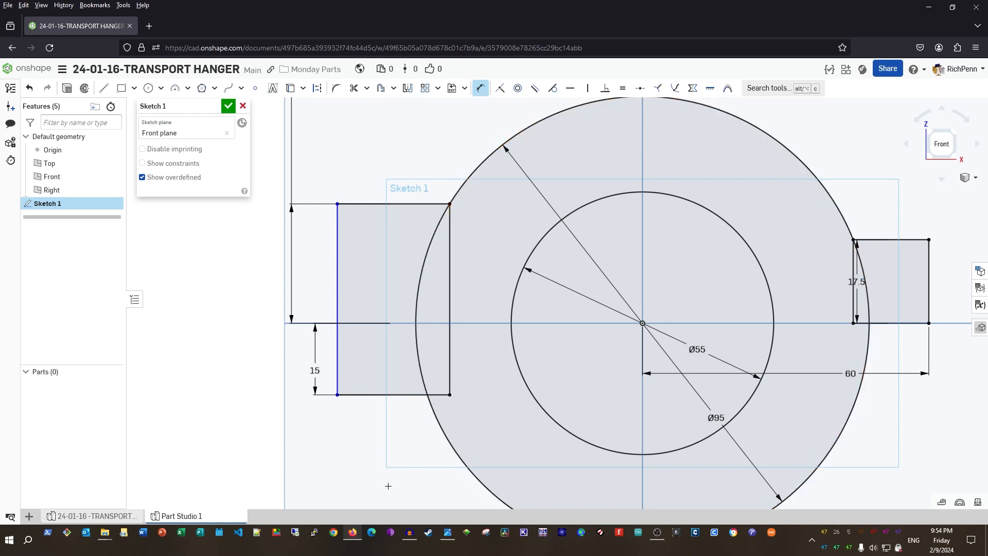
key(Escape)
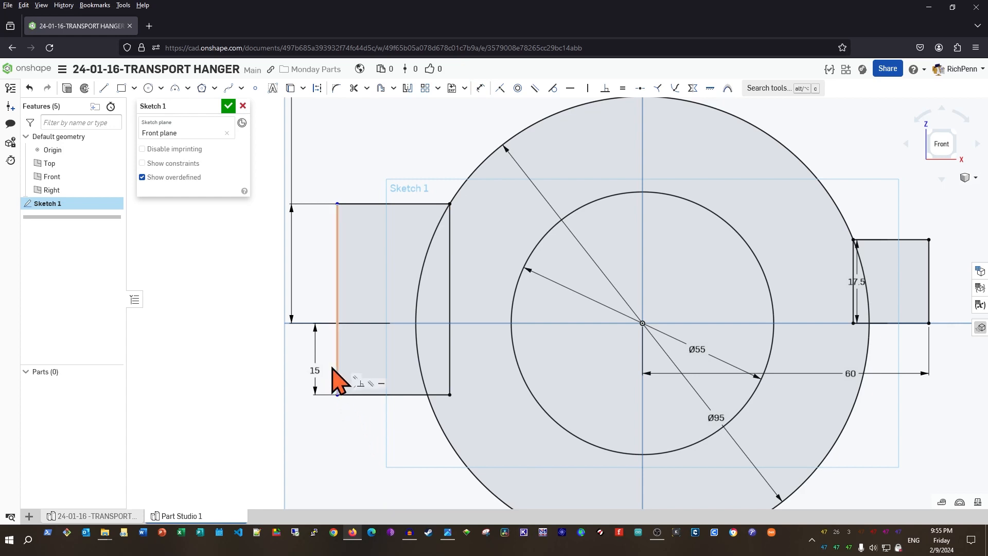
Set the left rectangle's width to 20
key(d)
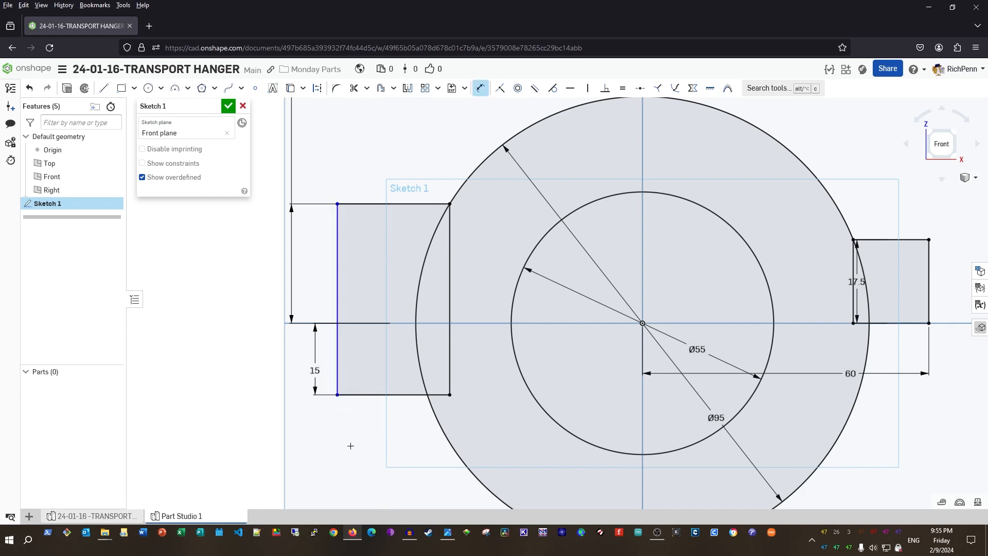
click(337, 370)
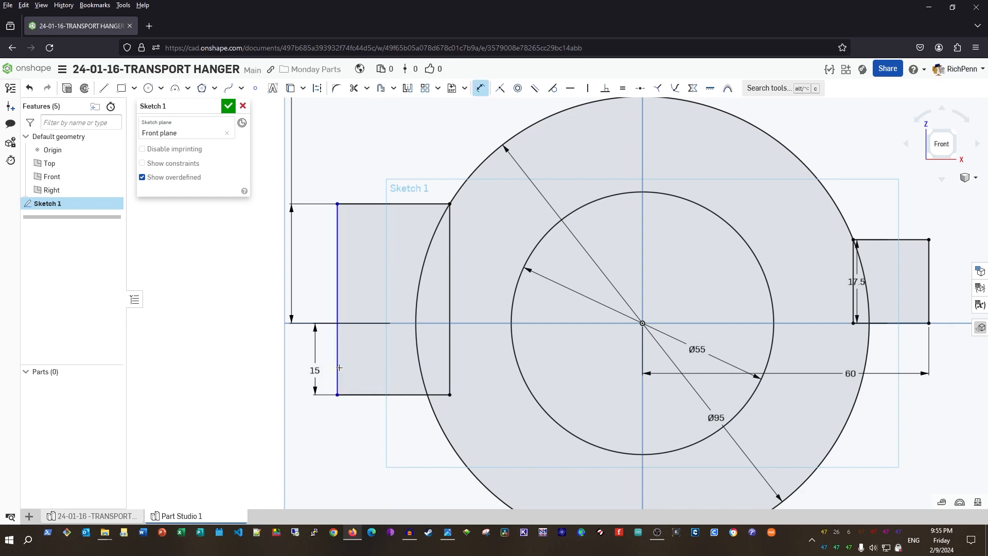
click(449, 365)
click(396, 446)
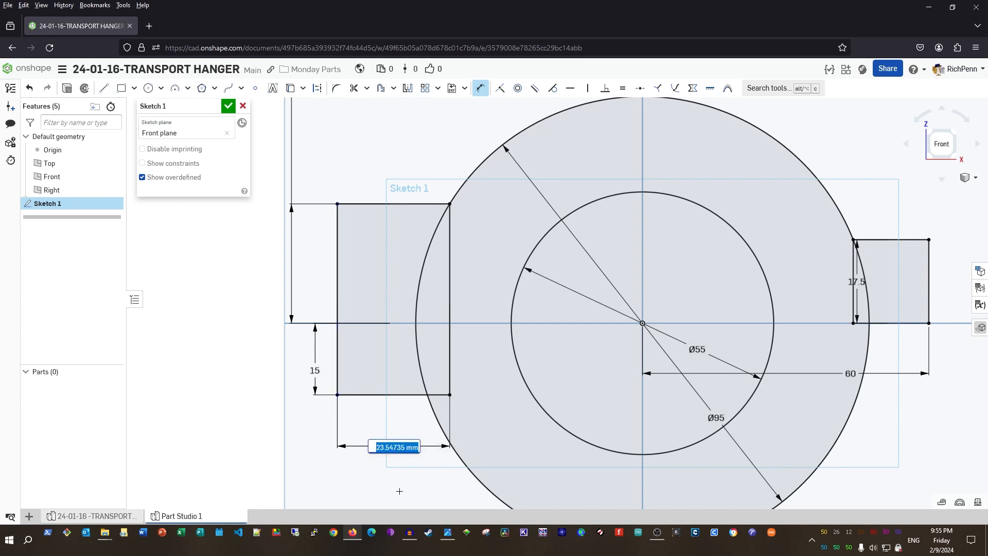
text(2)
key(Return)
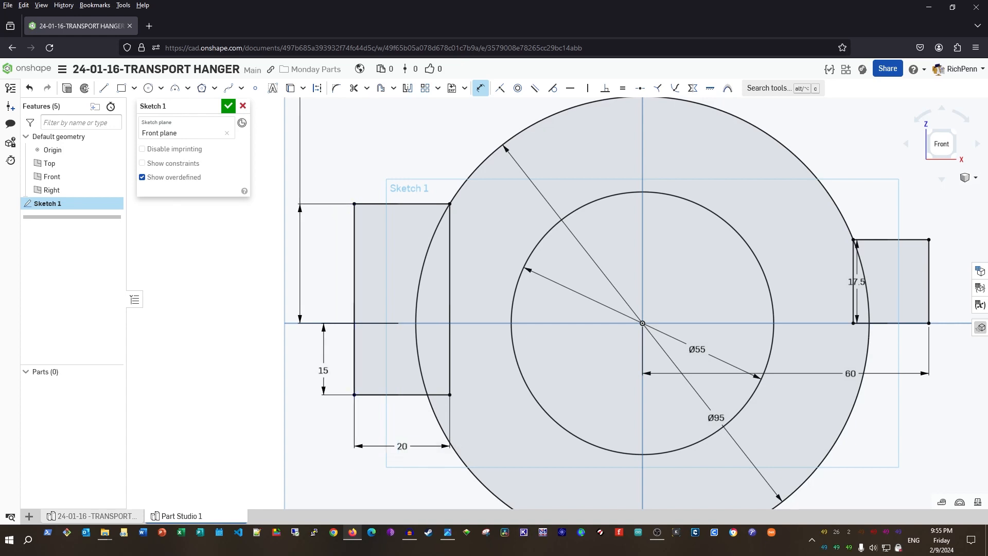
scroll(394, 489, up, 2)
scroll(393, 489, down, 4)
scroll(393, 488, up, 1)
mouse_move(241, 396)
middle_down()
mouse_move(326, 502)
mouse_move(326, 400)
mouse_move(310, 431)
middle_up()
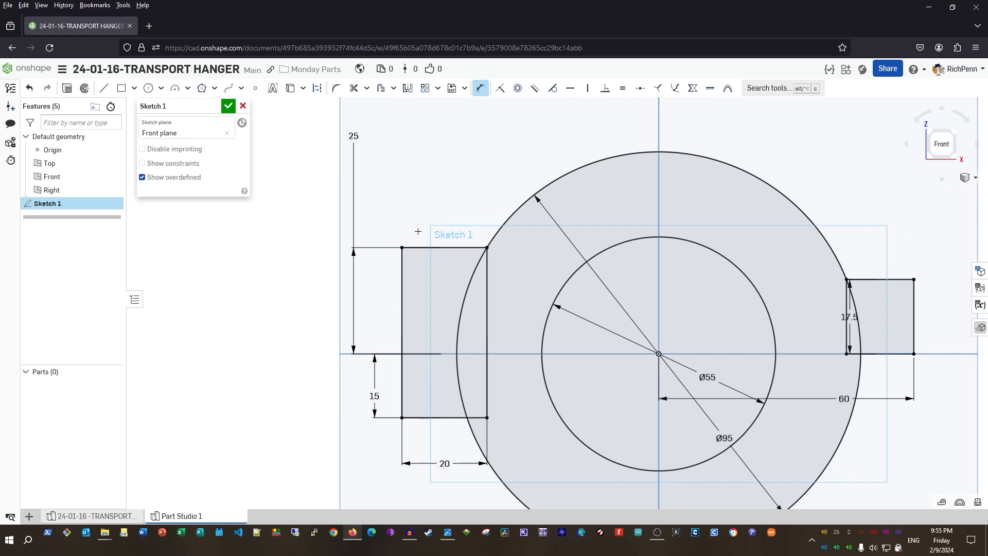
Draw a rectangle from the left block's top edge up to the large circle
key(g)
click(421, 247)
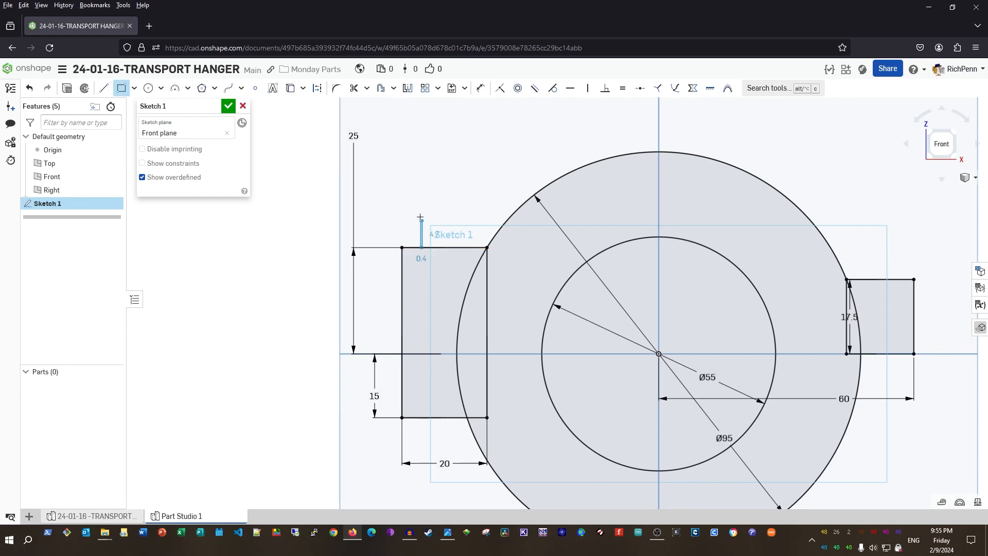
click(569, 170)
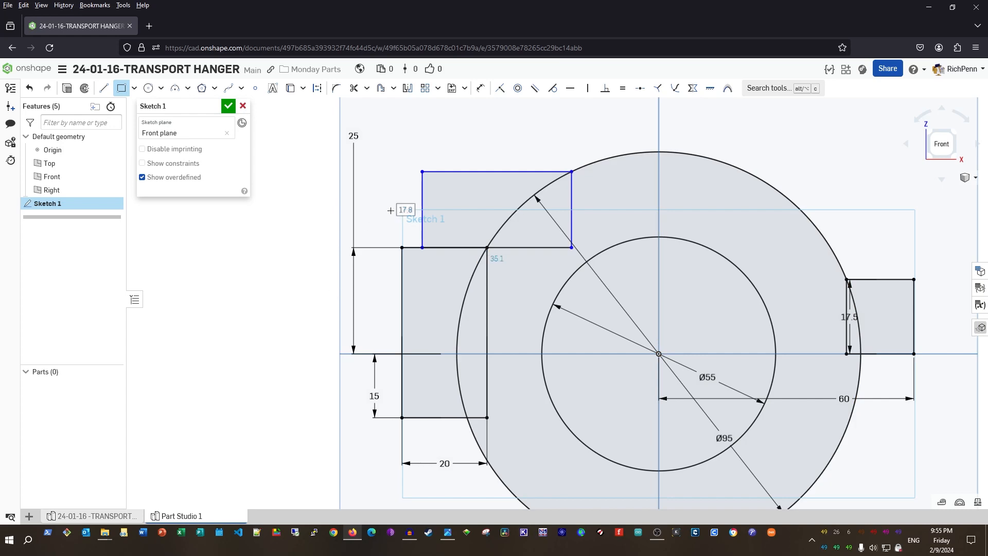
key(Escape)
Dimension the new rectangle 15 high and 30 wide, then finish Sketch 1
key(u)
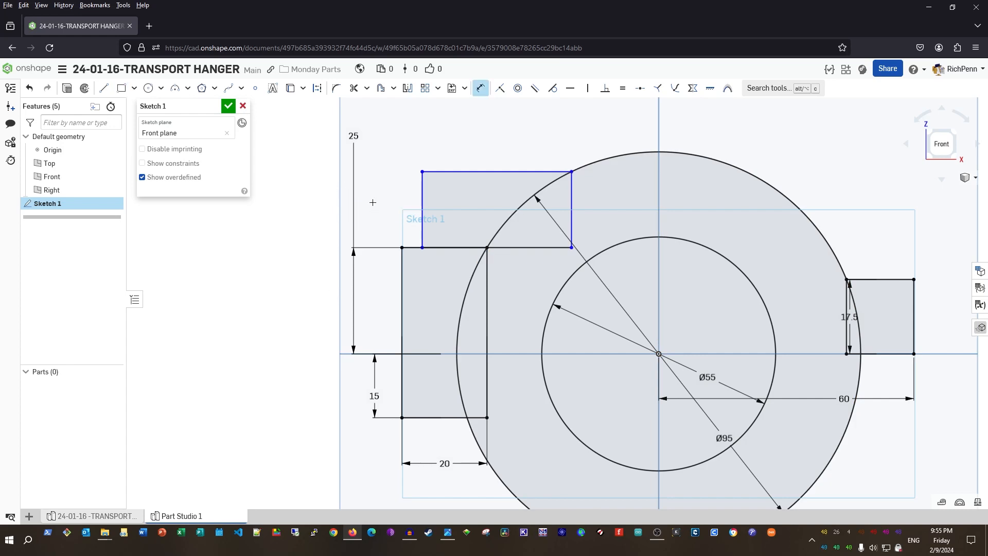
click(421, 212)
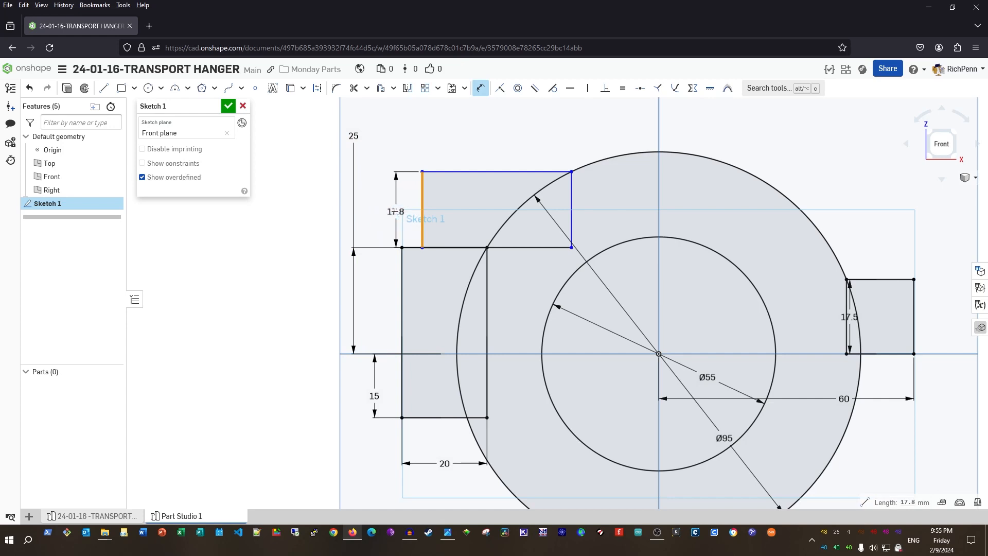
click(387, 208)
text(1)
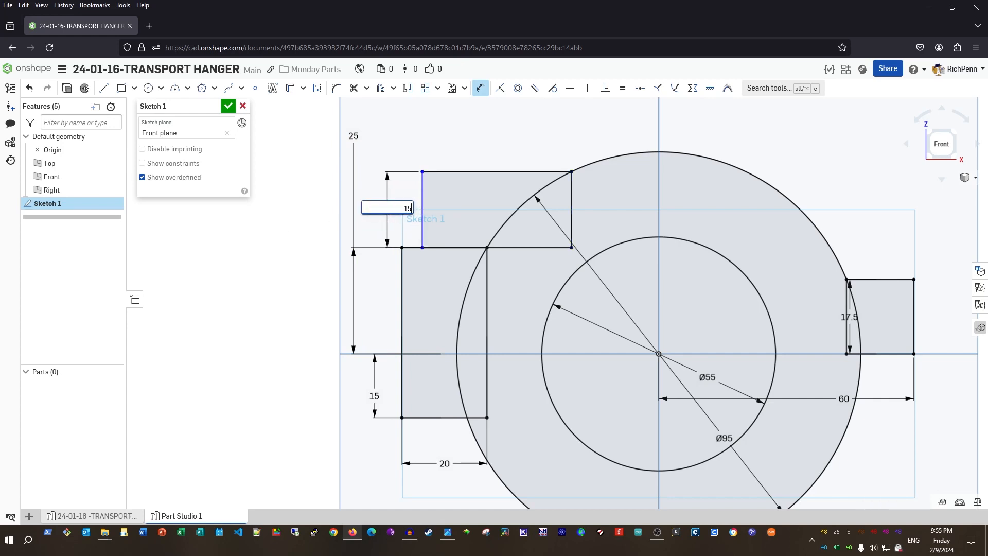
text(5)
key(Return)
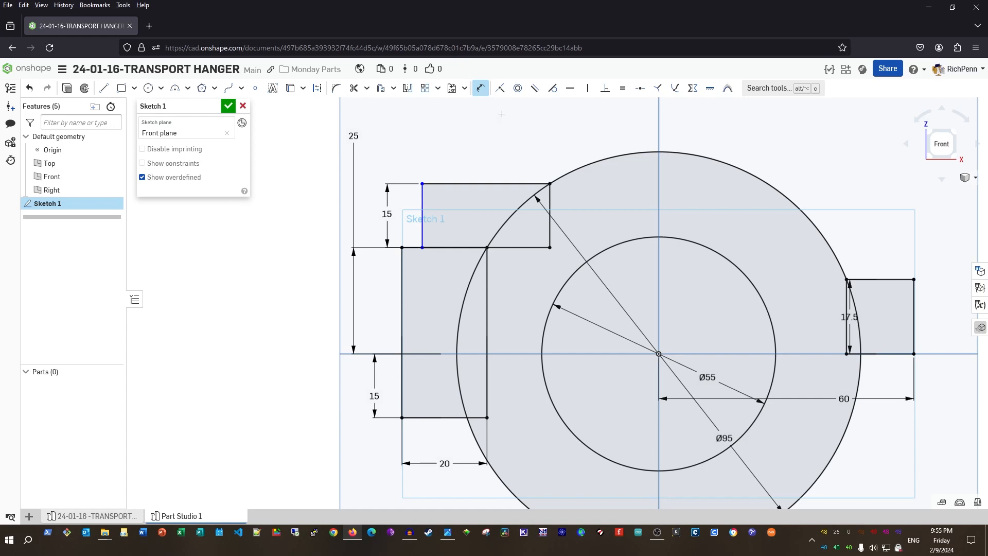
click(483, 183)
click(502, 149)
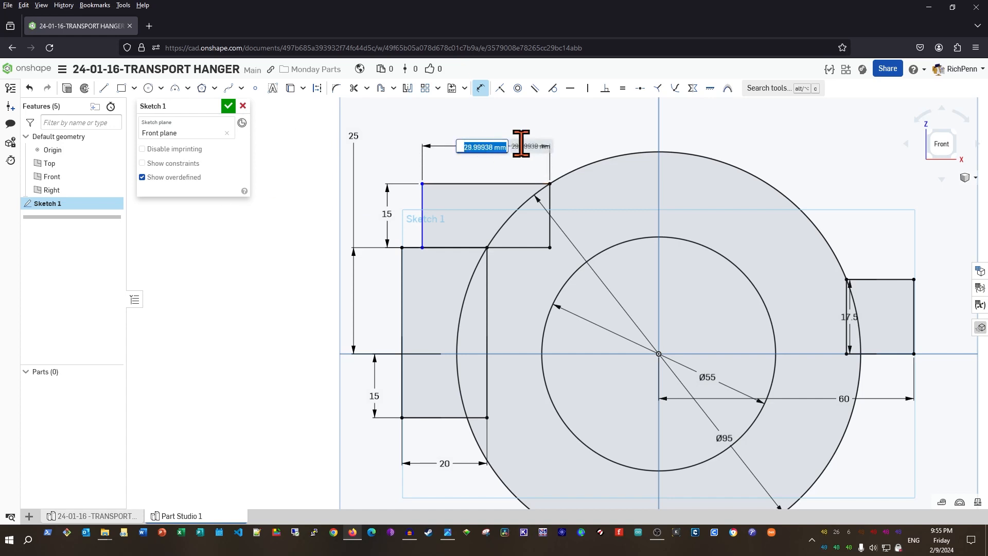
text(30)
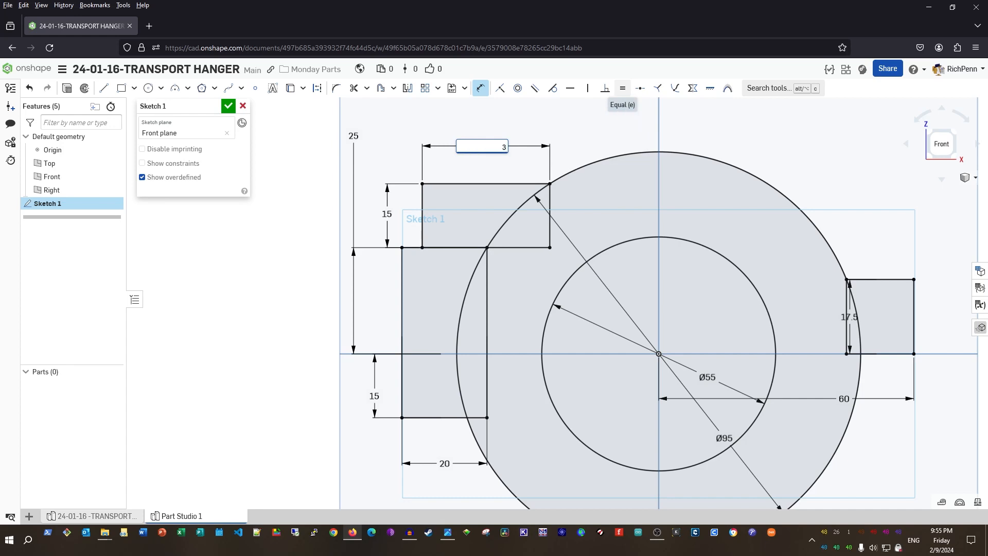
key(Return)
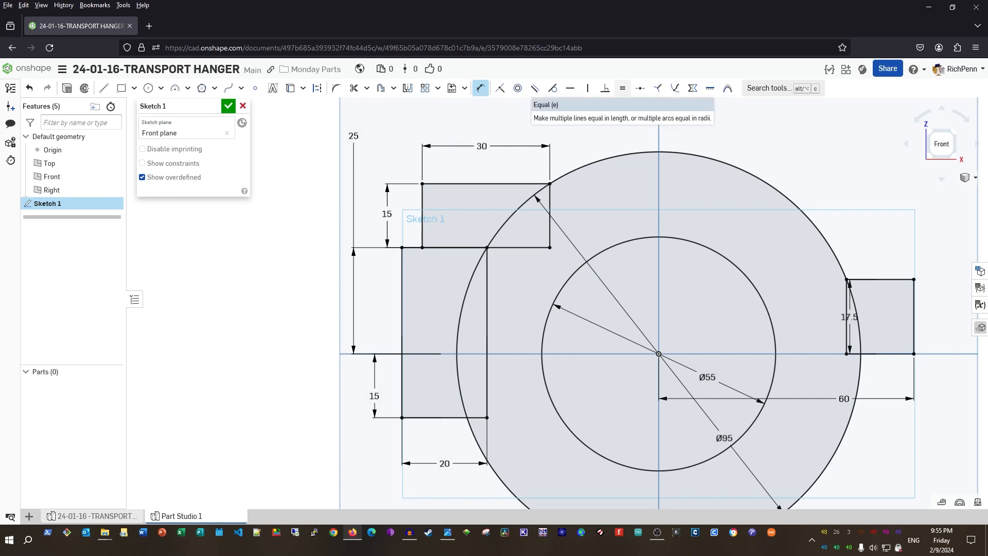
scroll(592, 319, down, 4)
middle_drag(394, 382, 395, 337)
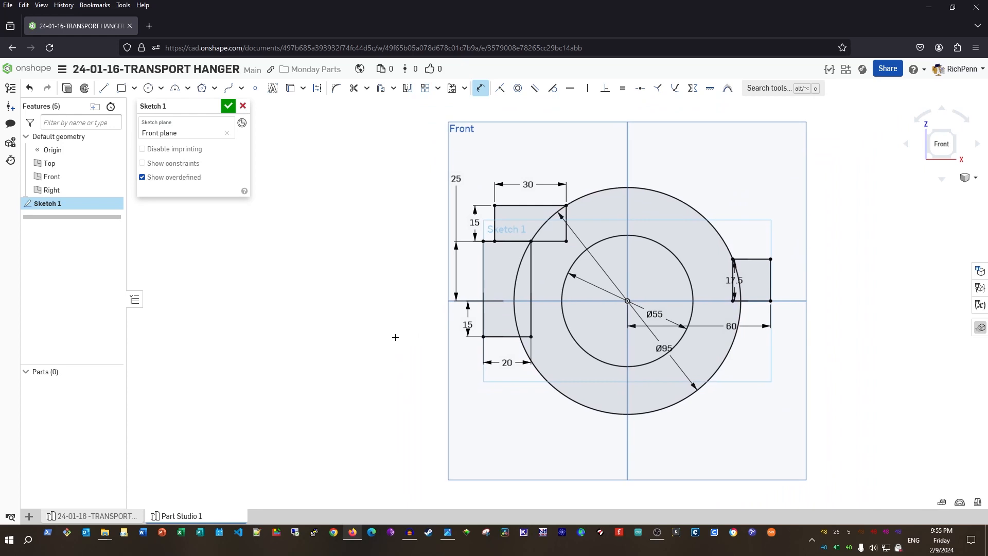
click(228, 106)
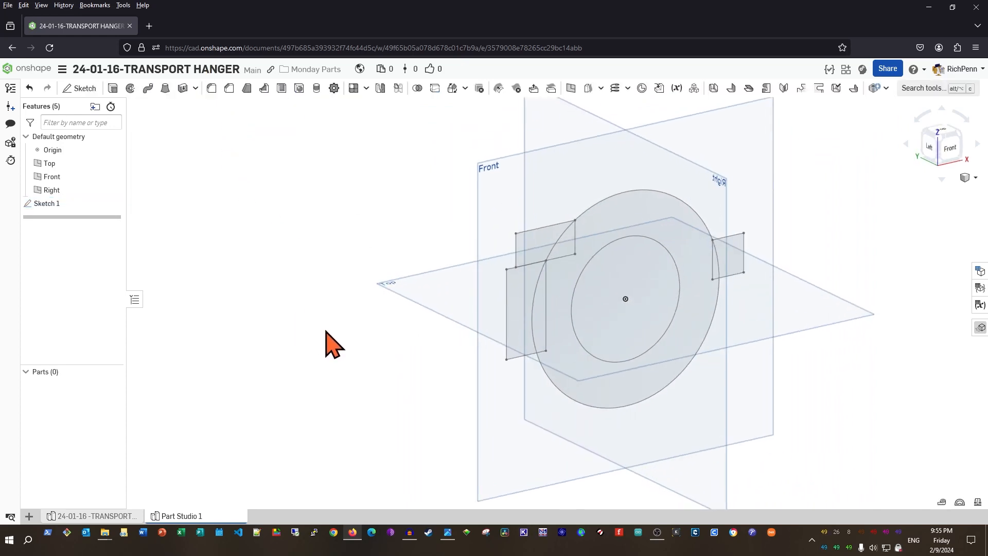
Extrude all sketch regions except the right tab symmetrically 53 mm into Part 1
click(114, 98)
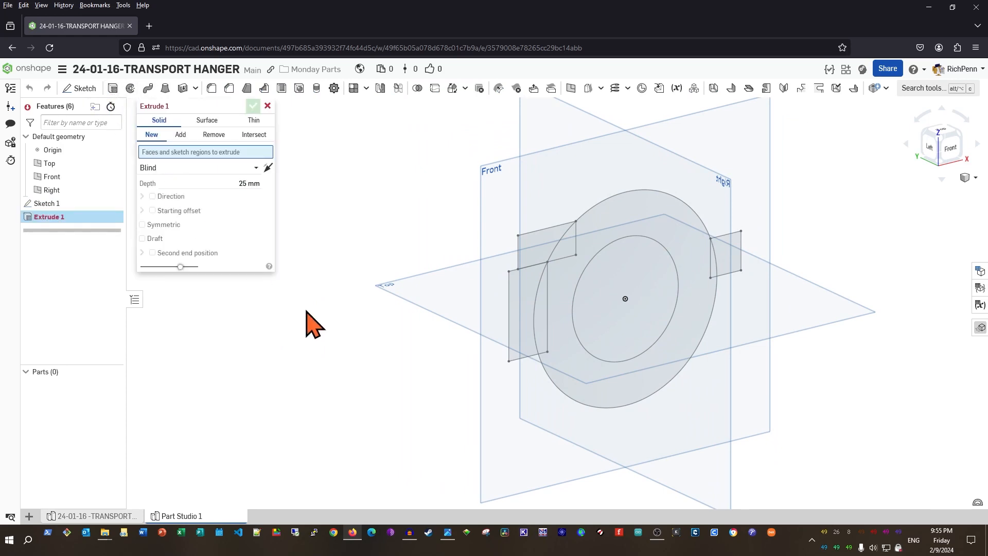
click(143, 225)
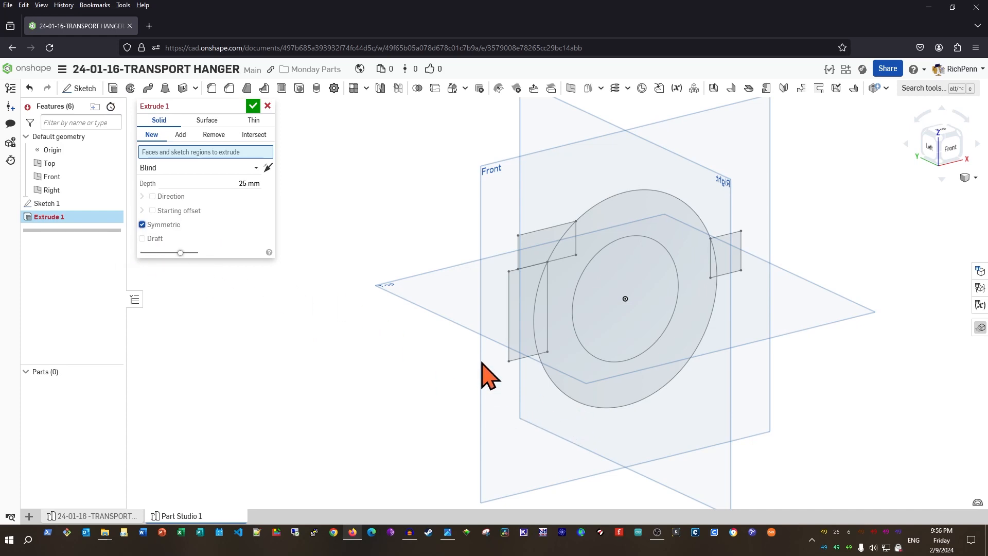
mouse_move(449, 152)
mouse_down()
mouse_move(626, 257)
mouse_move(855, 448)
mouse_up()
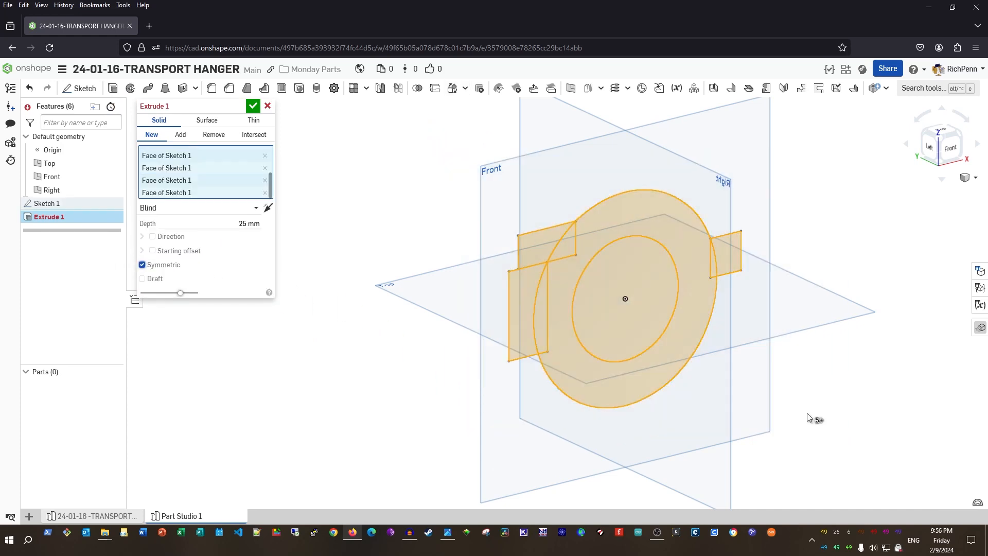
click(737, 265)
key(shift+1)
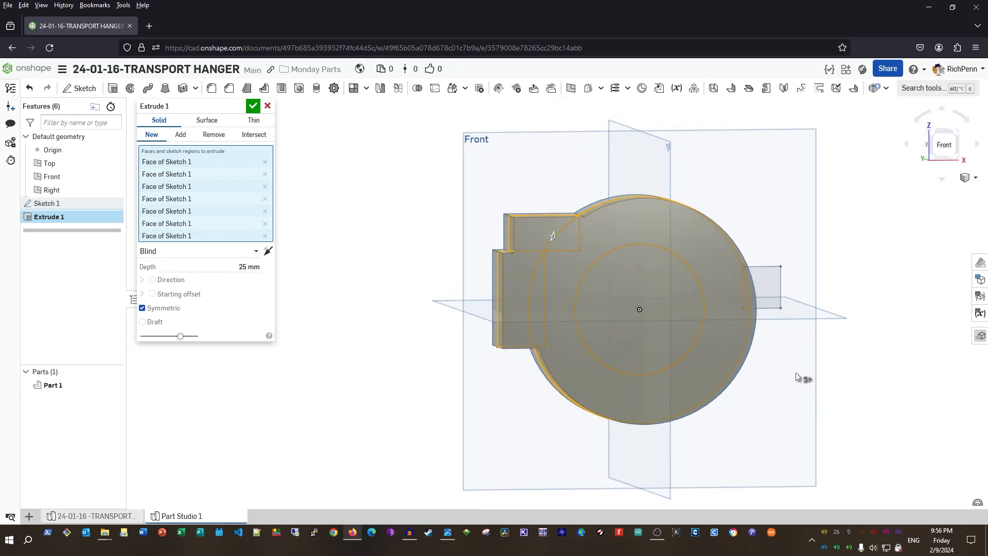
right_drag(453, 458, 488, 456)
click(226, 267)
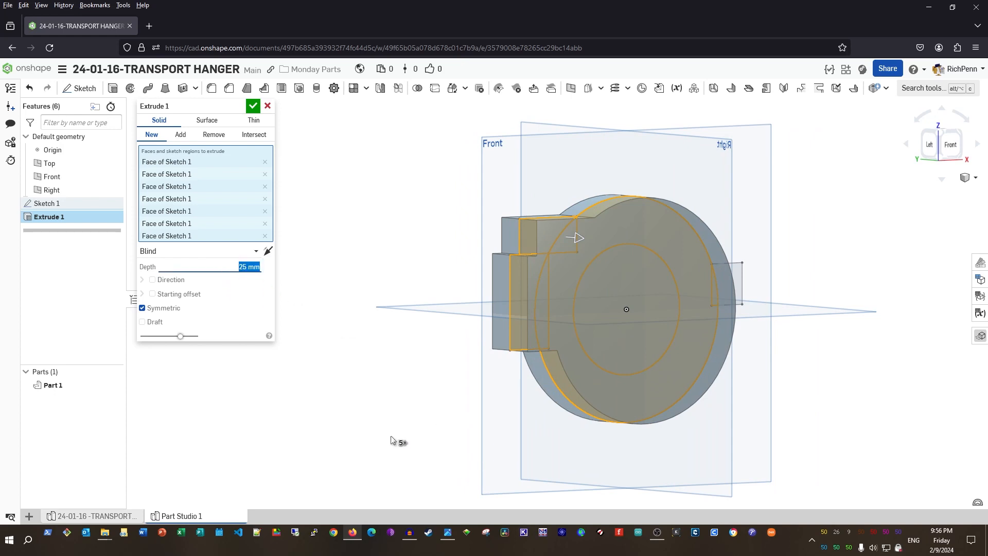
text(53)
key(Tab)
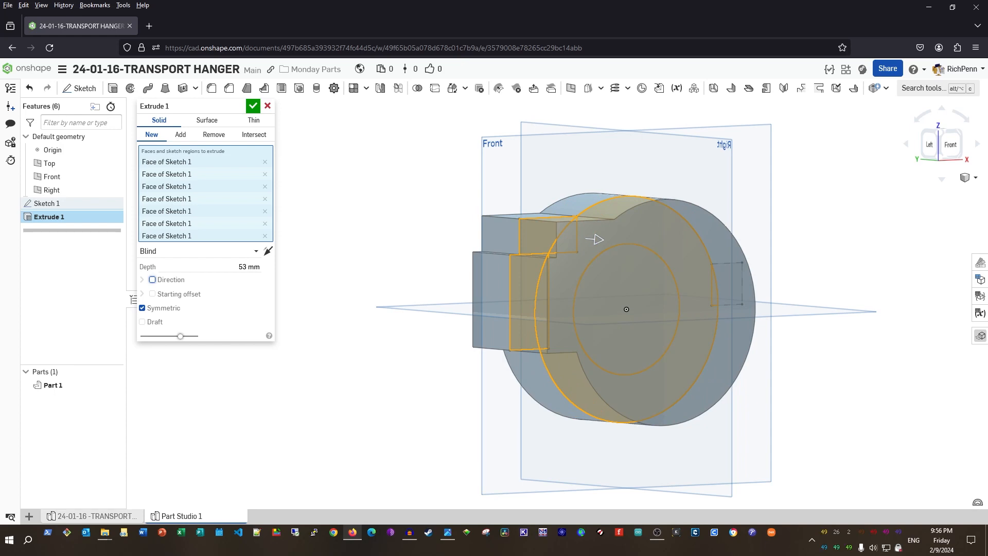
key(Return)
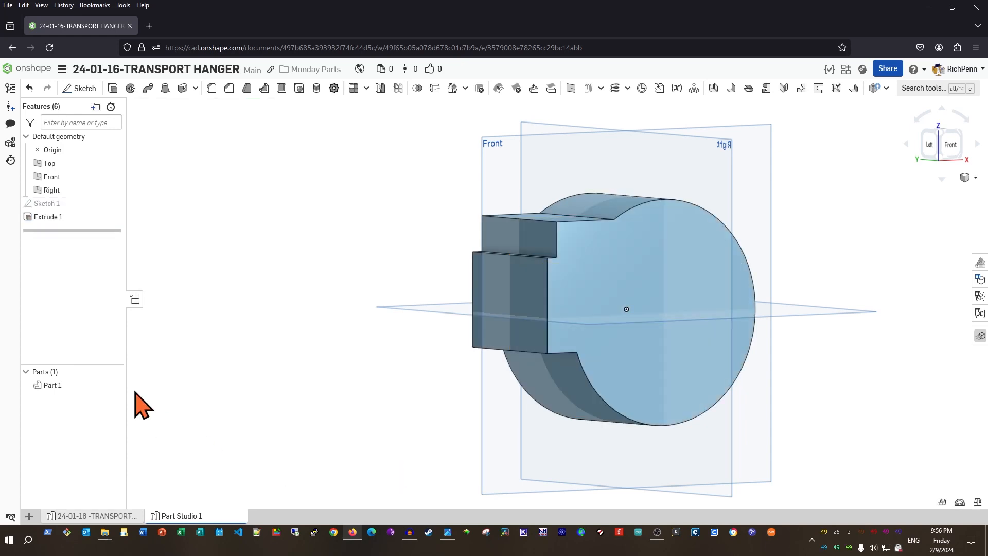
Change Part 1's appearance to light orange
right_click(92, 385)
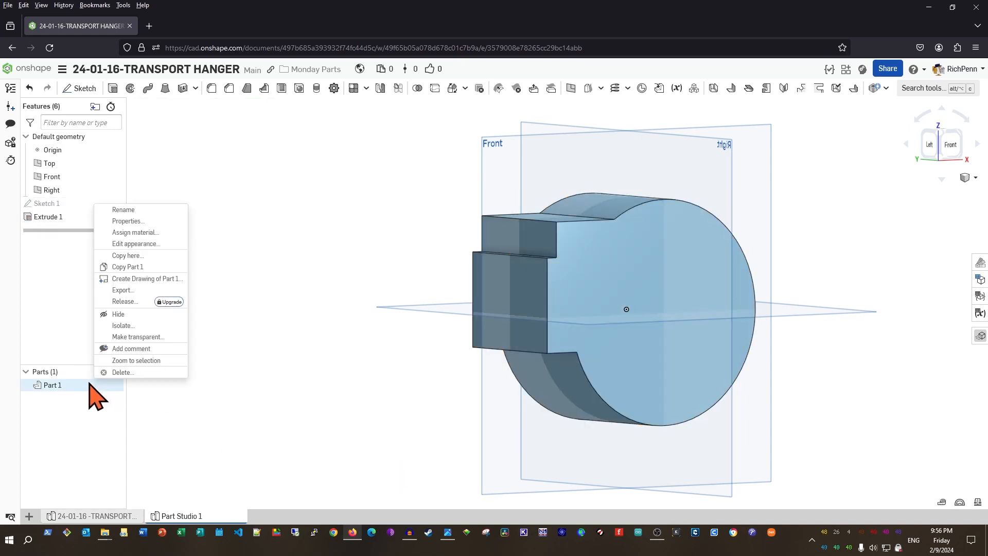
click(152, 245)
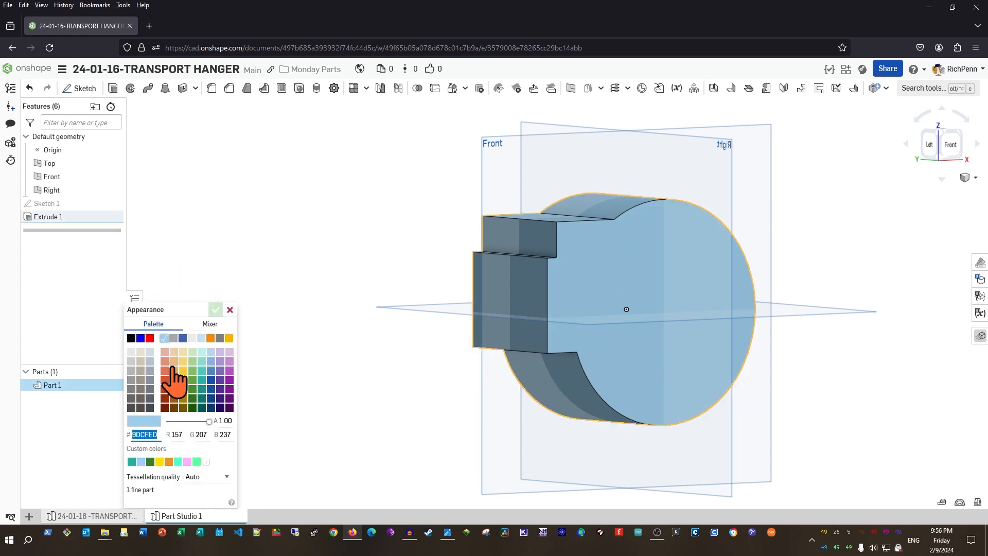
click(174, 361)
click(215, 309)
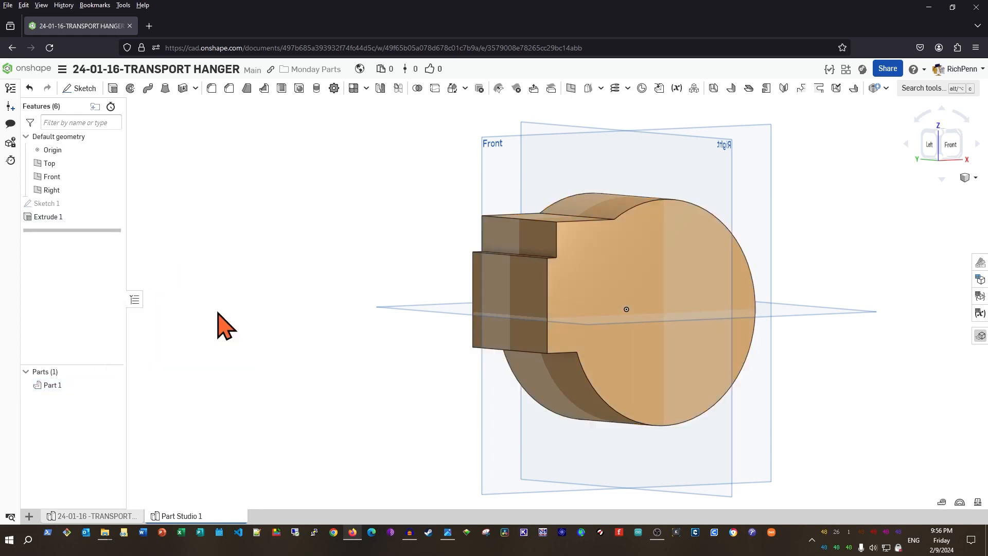
Show Sketch 1 and view the part's front face square-on
scroll(394, 381, up, 1)
middle_drag(395, 382, 331, 376)
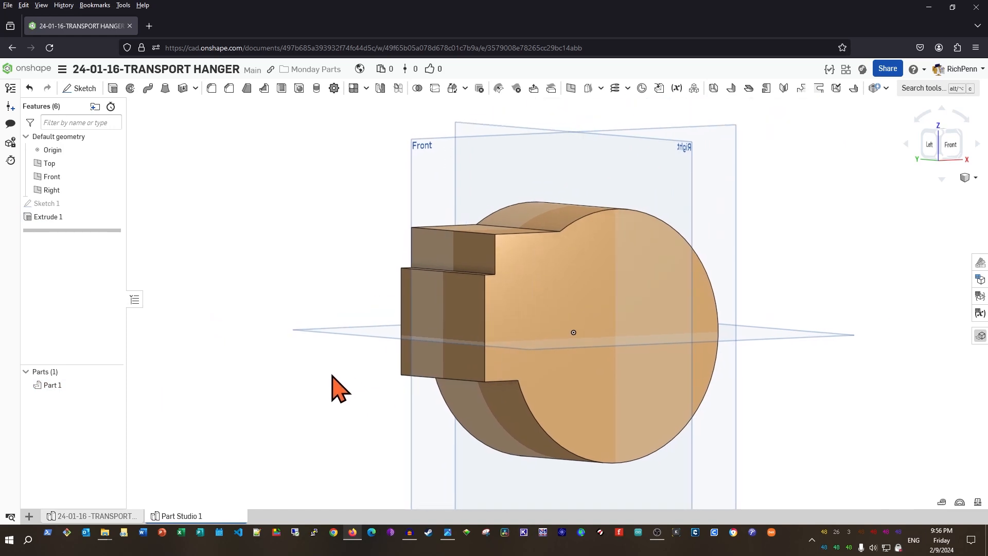
right_drag(329, 376, 298, 373)
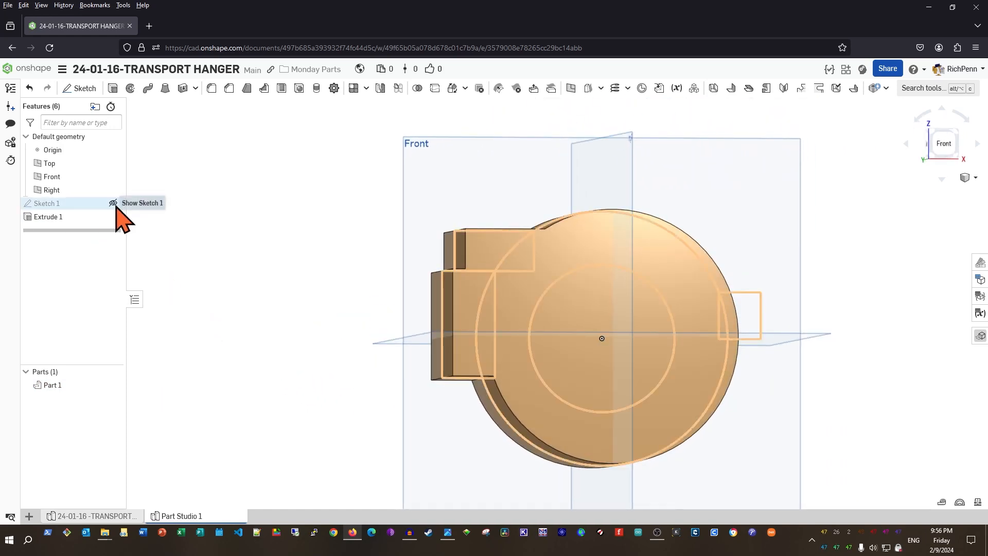
click(111, 203)
click(566, 412)
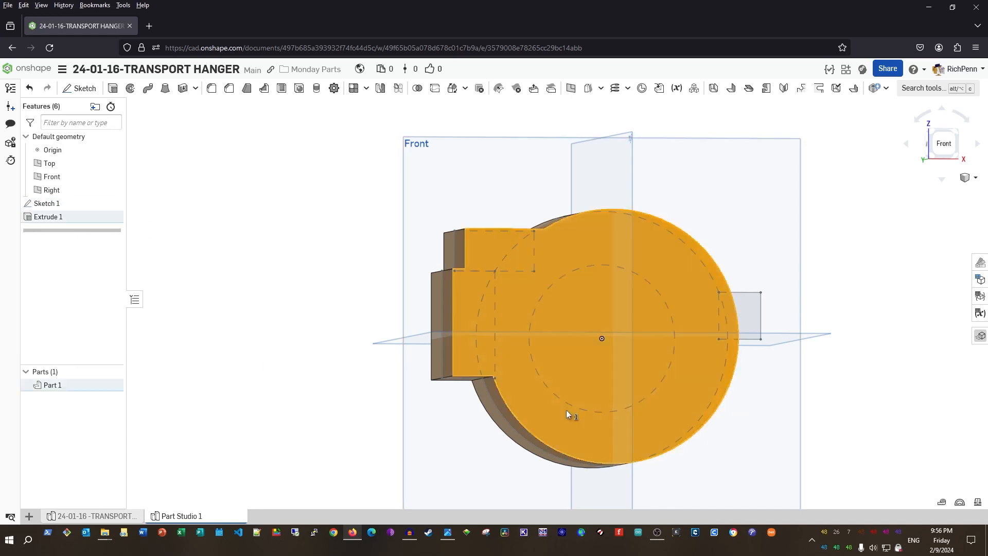
click(566, 413)
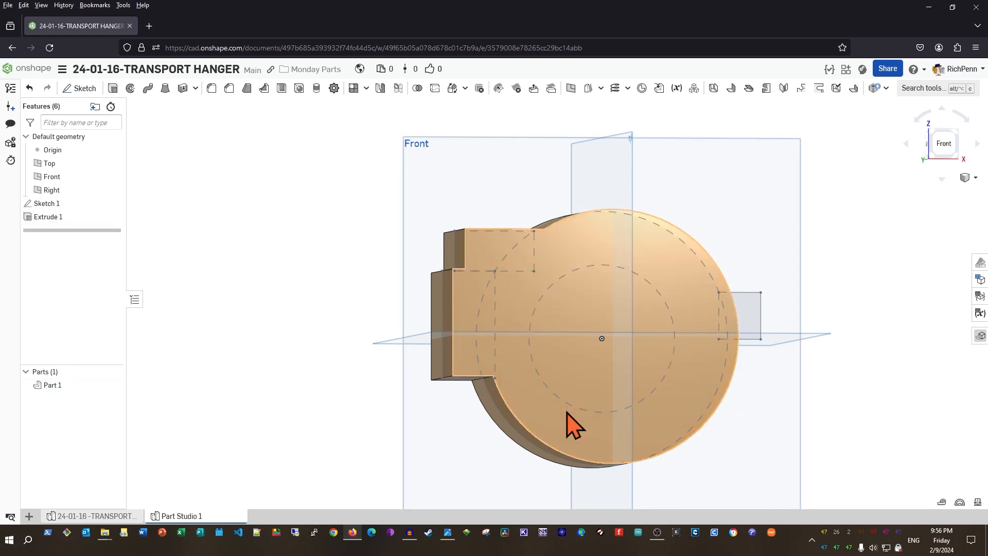
click(566, 411)
key(n)
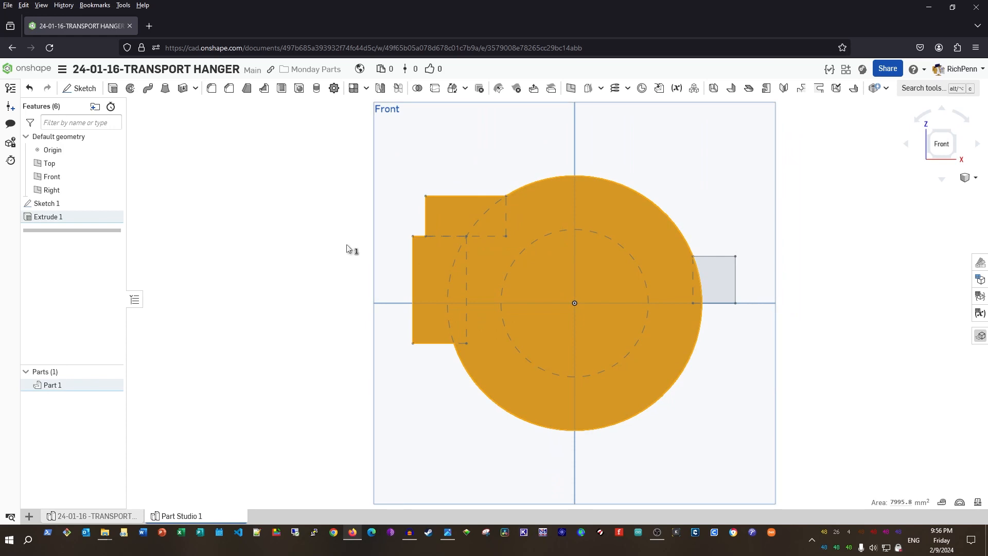
click(320, 247)
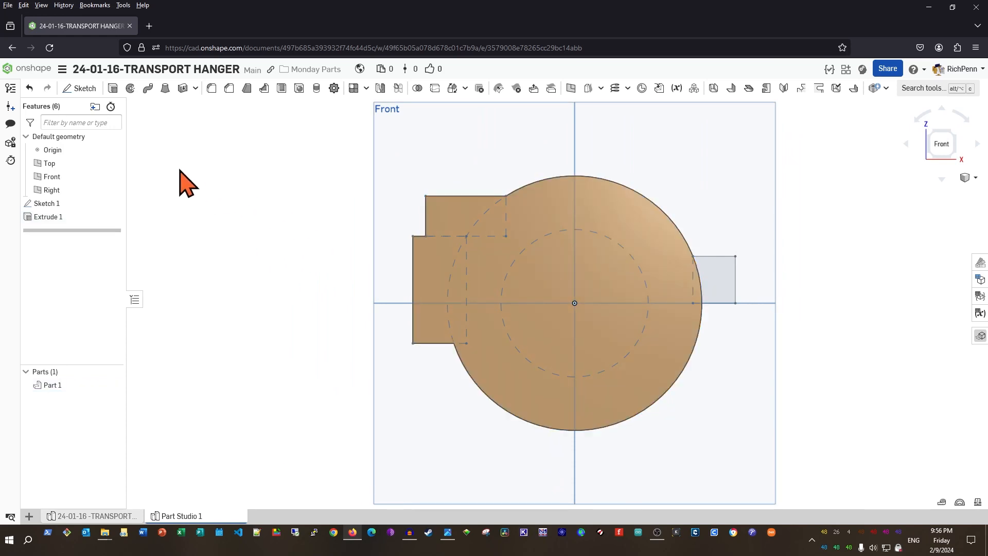
Revolve the small right rectangle about its bottom edge into a cylindrical boss
click(131, 89)
click(732, 288)
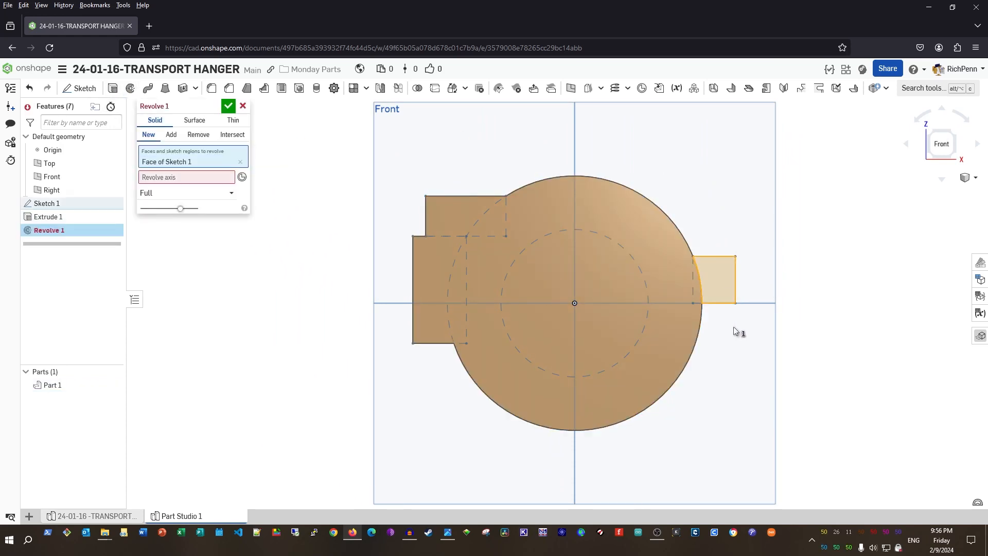
click(195, 180)
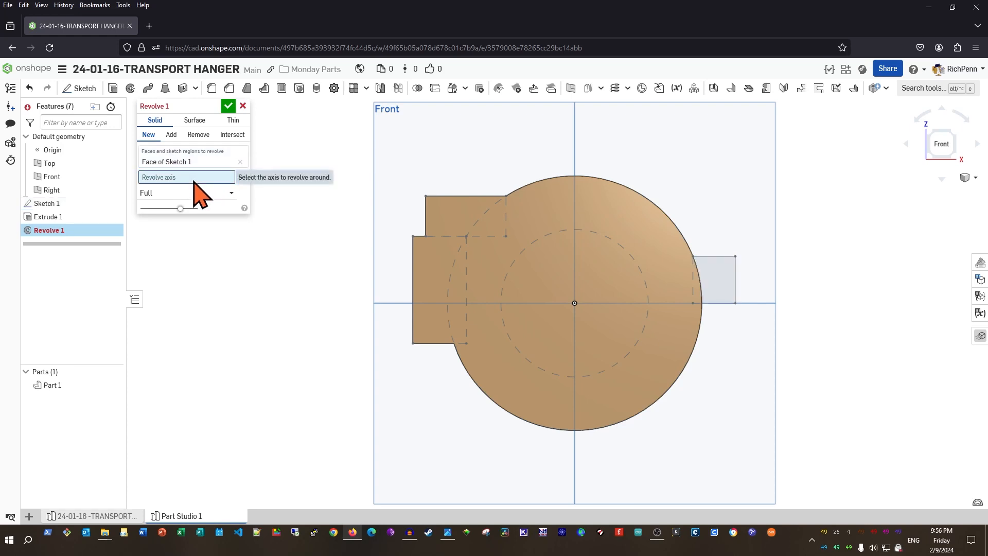
click(721, 304)
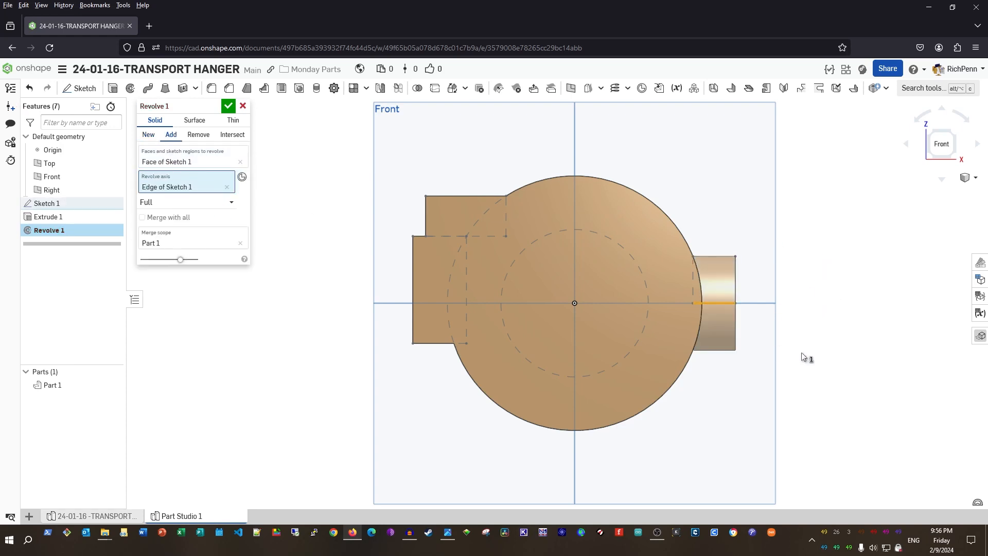
click(228, 105)
right_drag(342, 380, 304, 371)
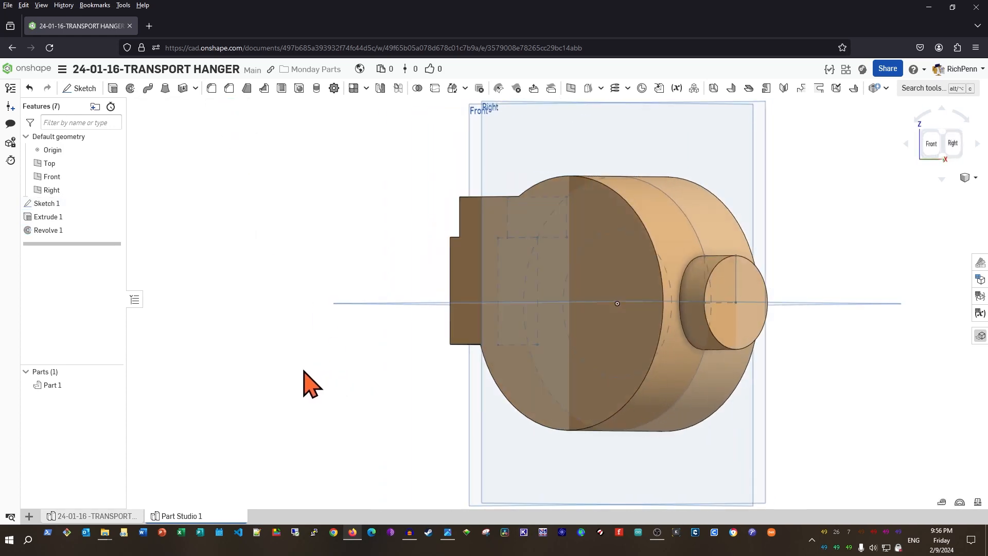
middle_drag(326, 362, 152, 373)
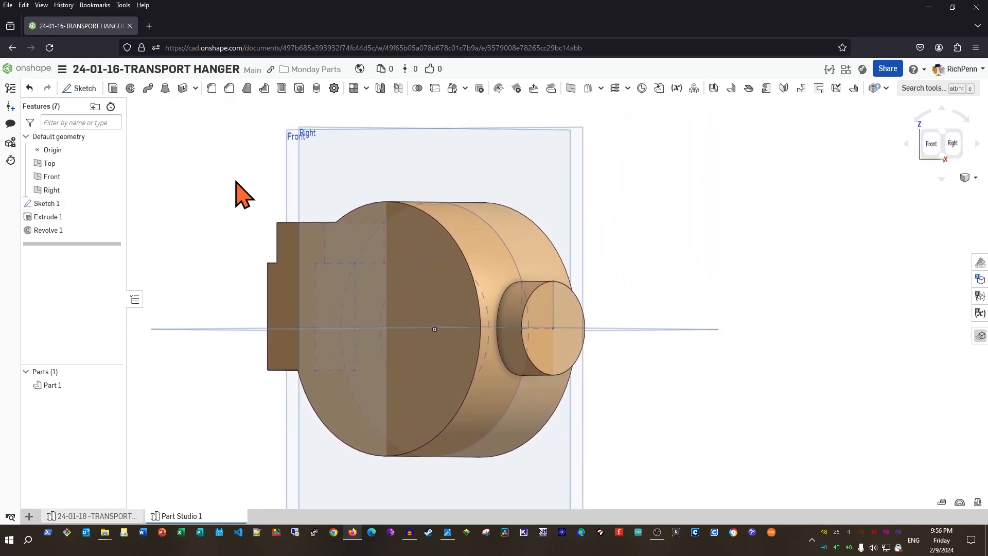
Round the boss's circular edge at the hub with a 17 mm fillet
click(211, 90)
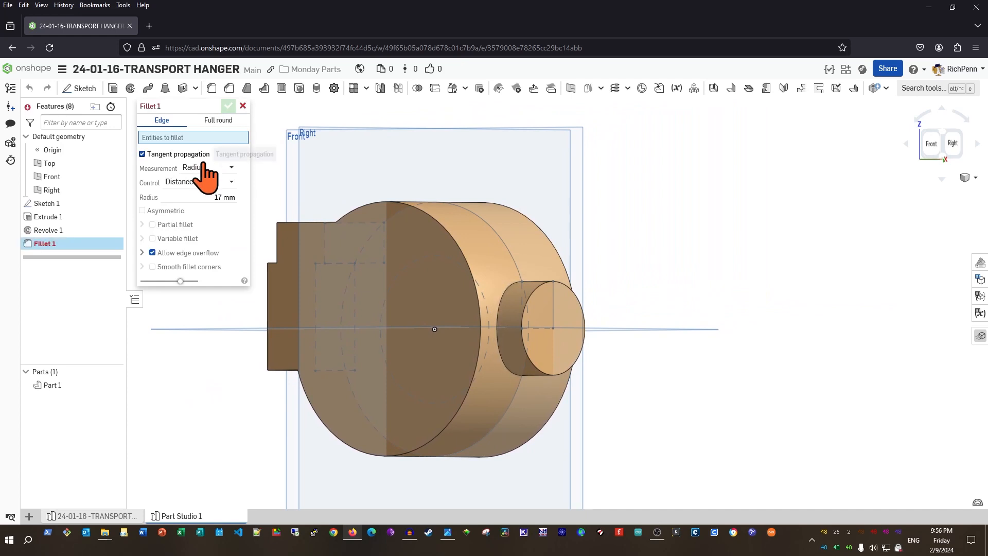
click(508, 366)
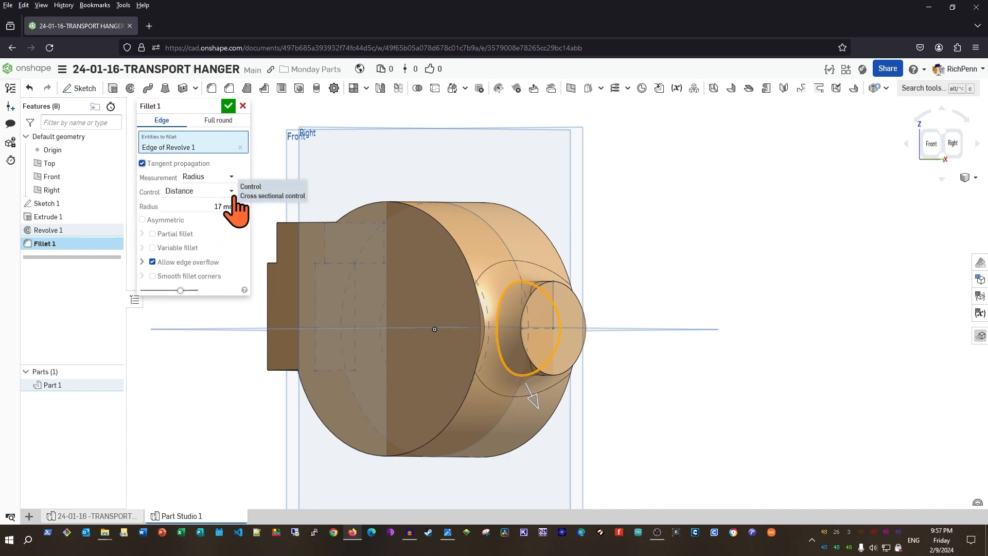
click(229, 206)
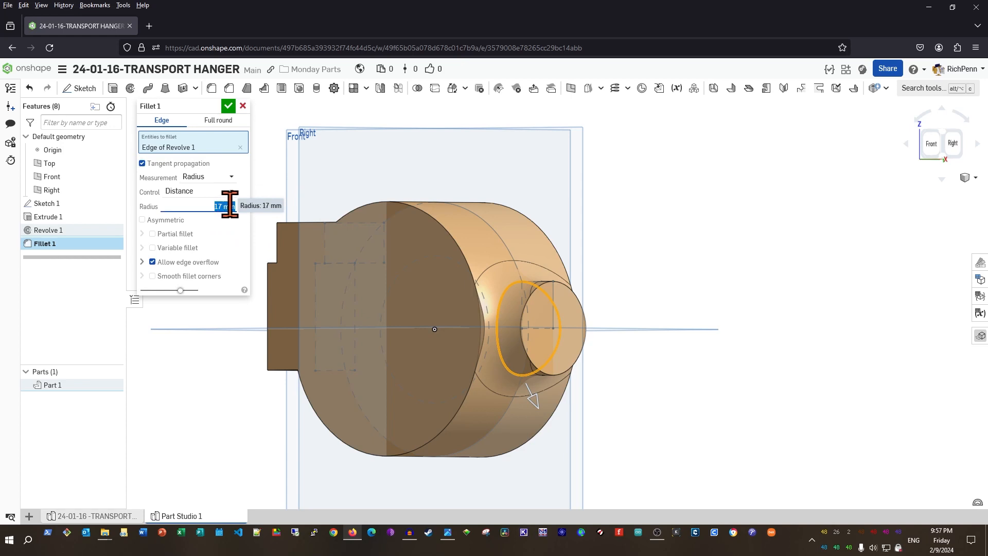
key(Return)
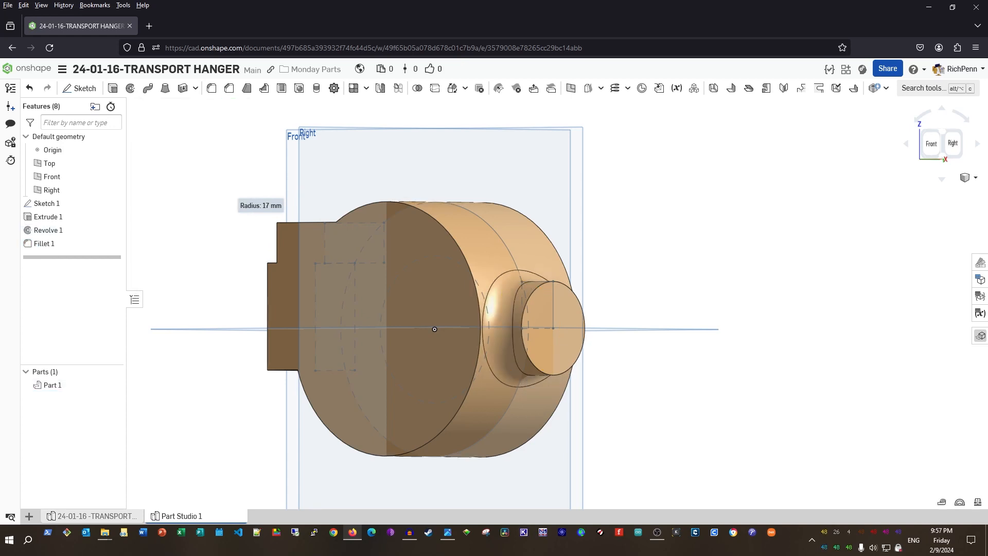
Add a Ø15 mm hole, up to next, centred on the boss's end face
click(298, 88)
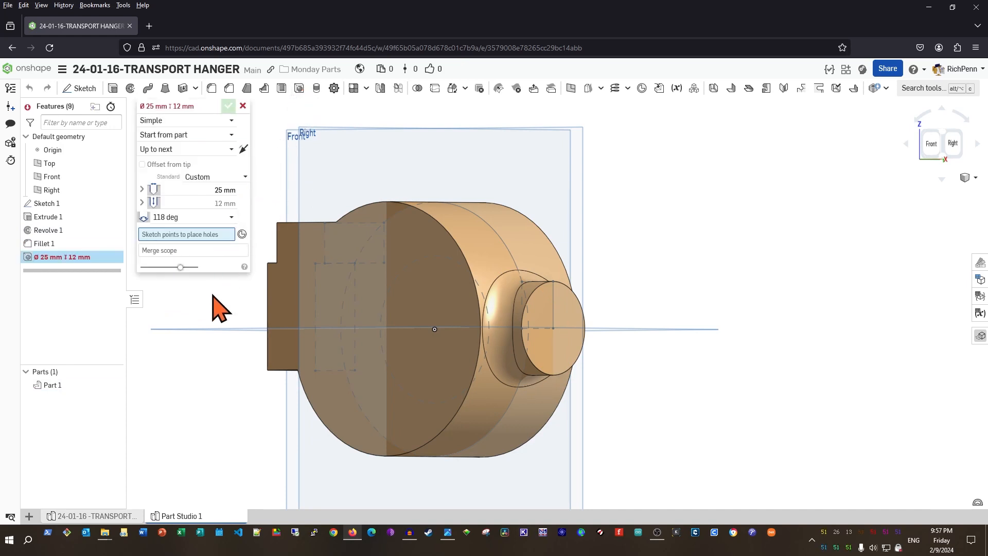
click(199, 190)
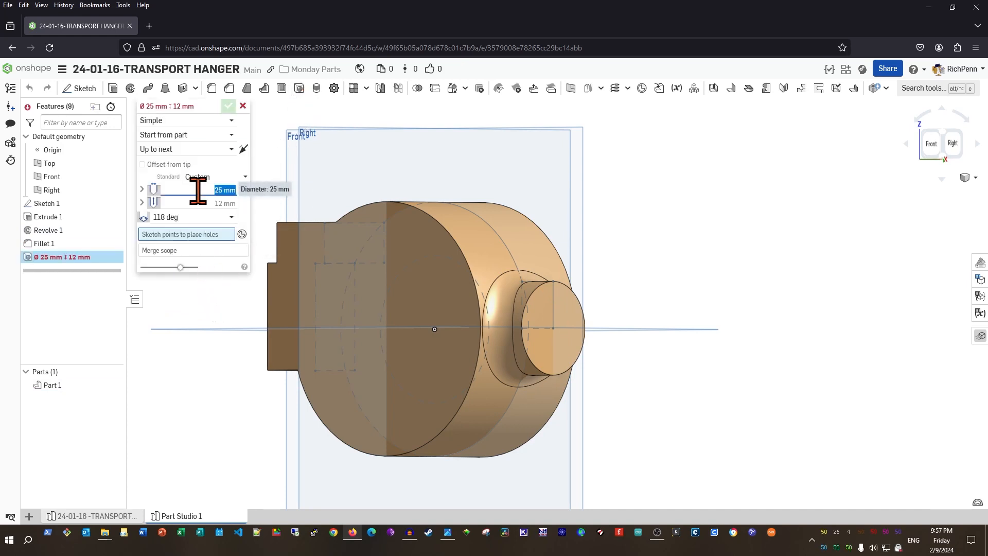
text(15)
key(Return)
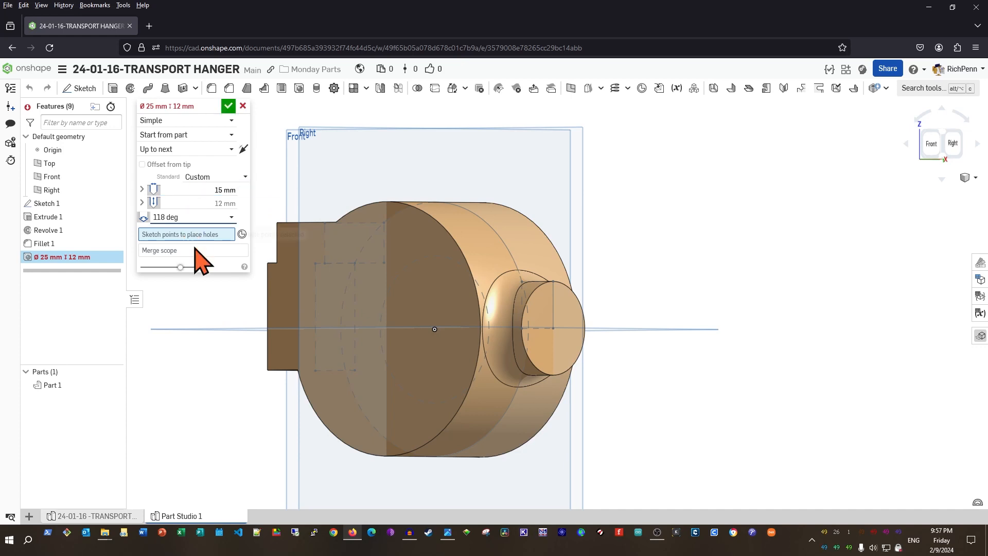
click(242, 235)
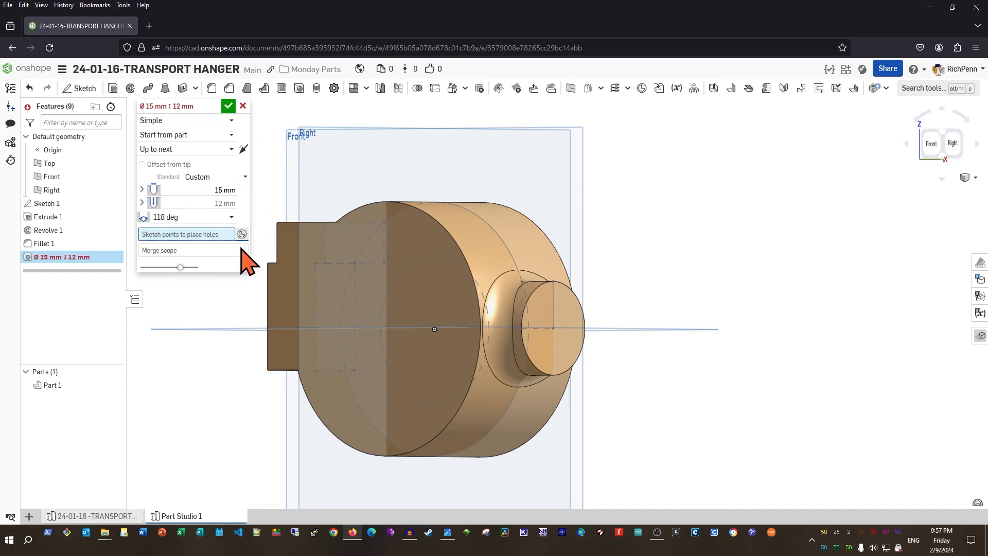
click(562, 362)
right_drag(672, 382, 721, 391)
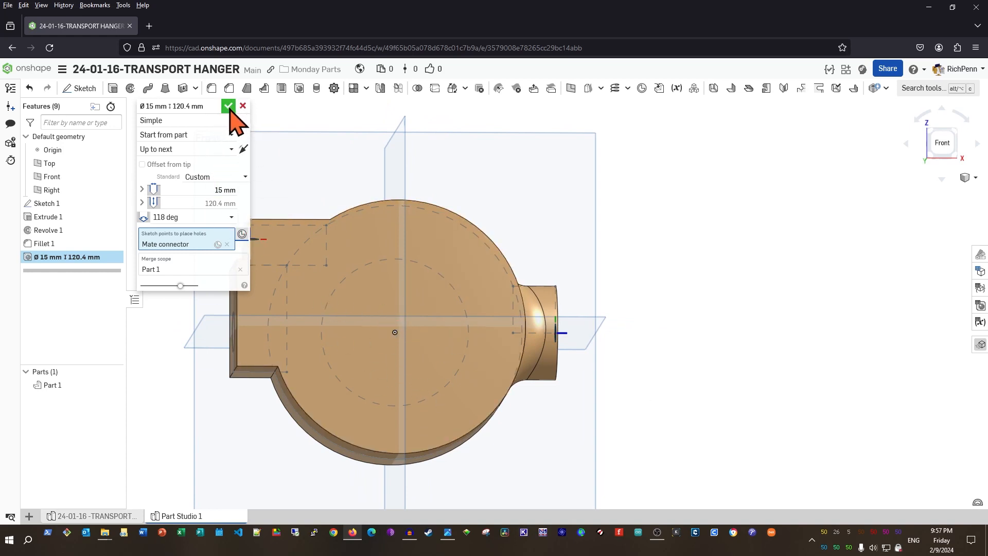
click(228, 107)
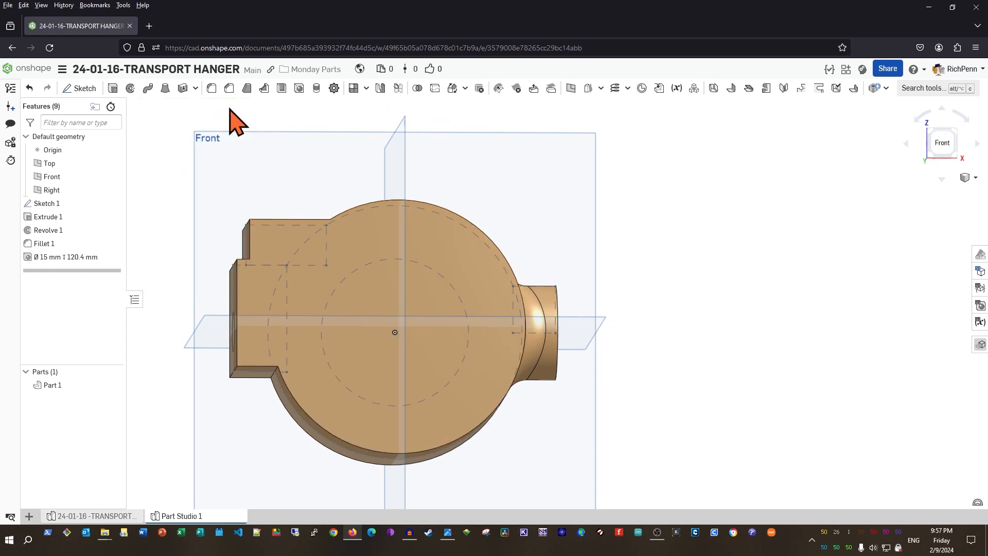
Edit Extrude 1 to drop the inner circle, leaving a bore through the hub
double_click(50, 218)
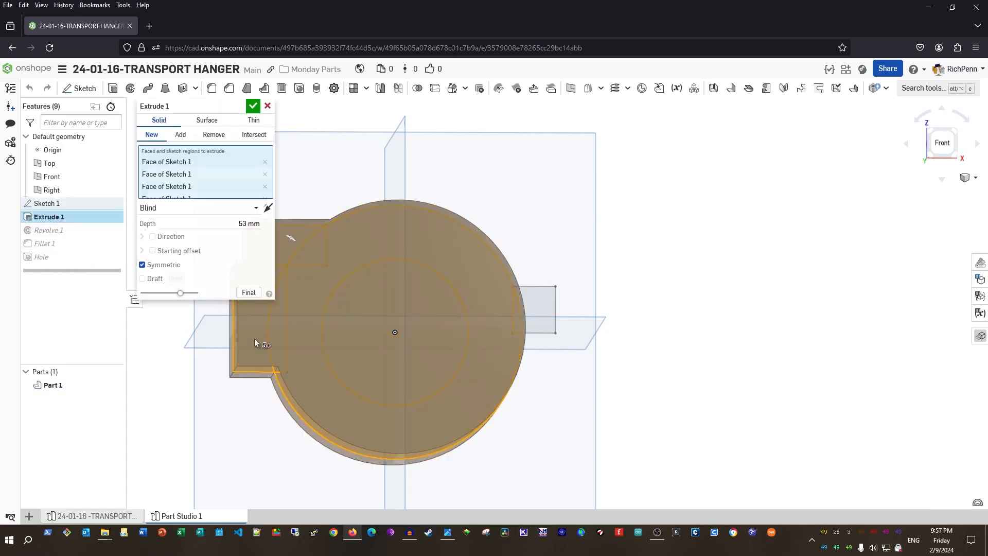
click(363, 350)
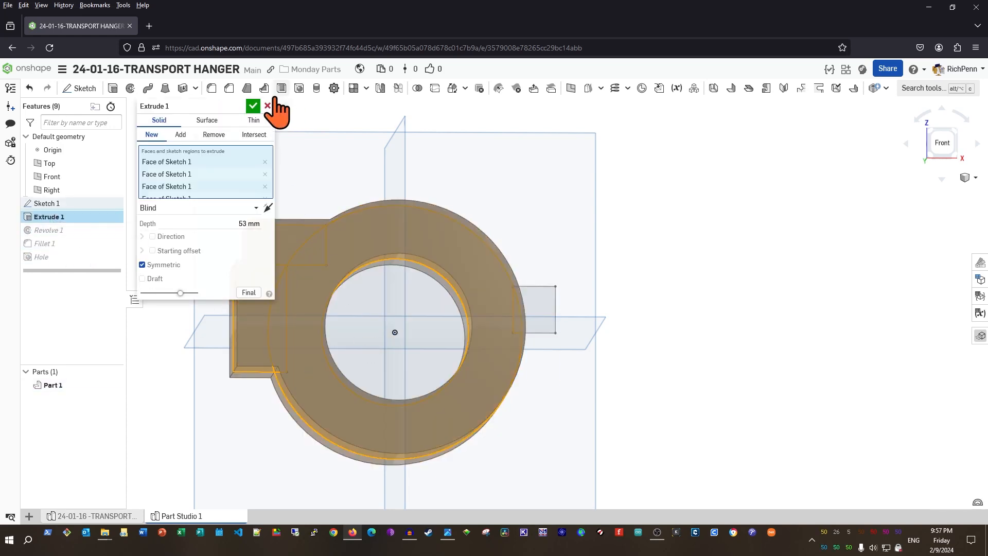
click(252, 106)
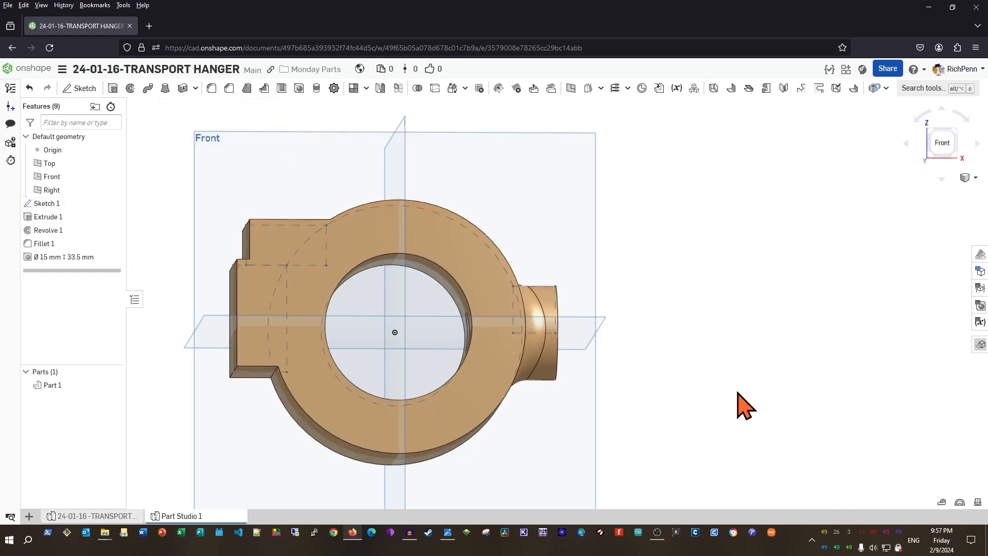
right_drag(712, 403, 695, 410)
key(shift+1)
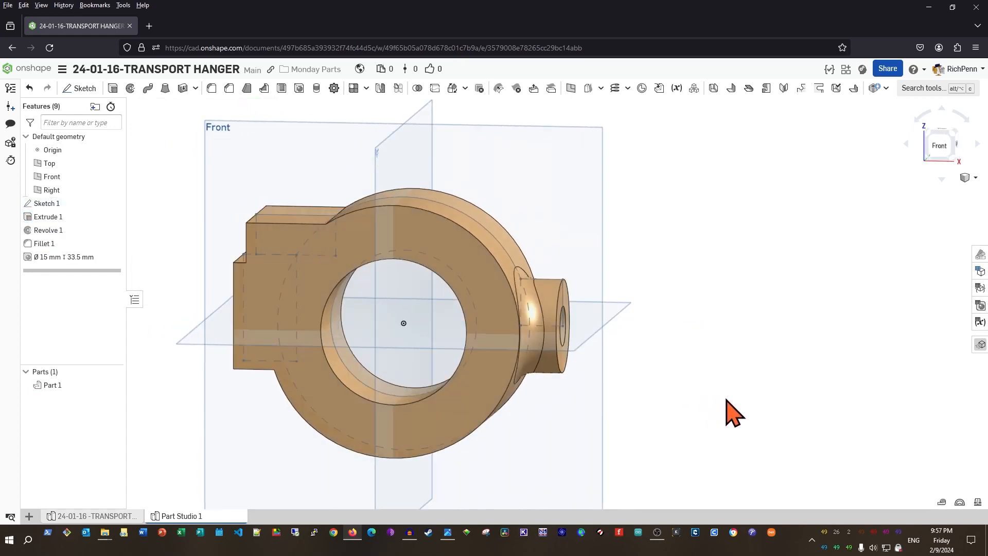
right_drag(643, 417, 743, 432)
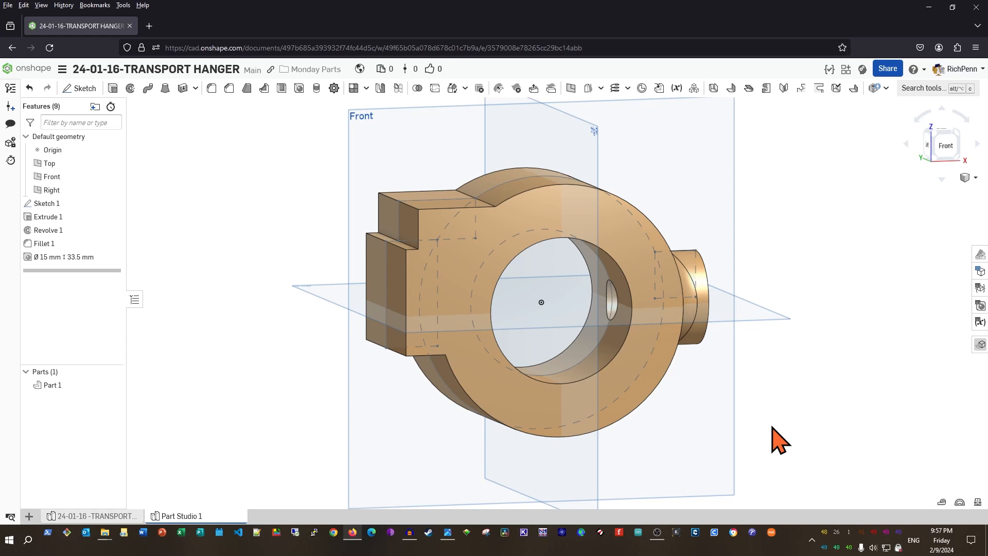
Hide the default planes and Sketch 1, then view the part's flat side face head-on
key(p)
key(k)
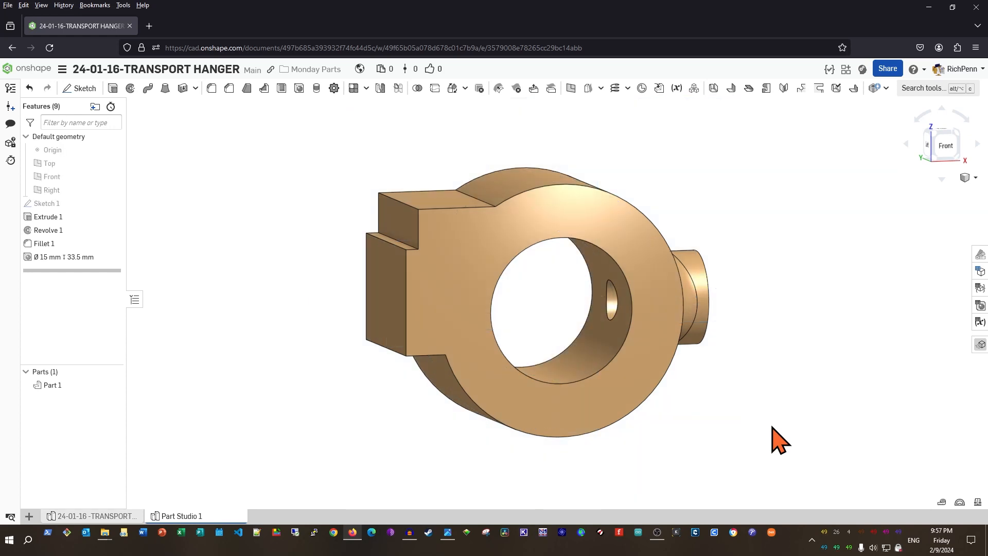
key(shift+3)
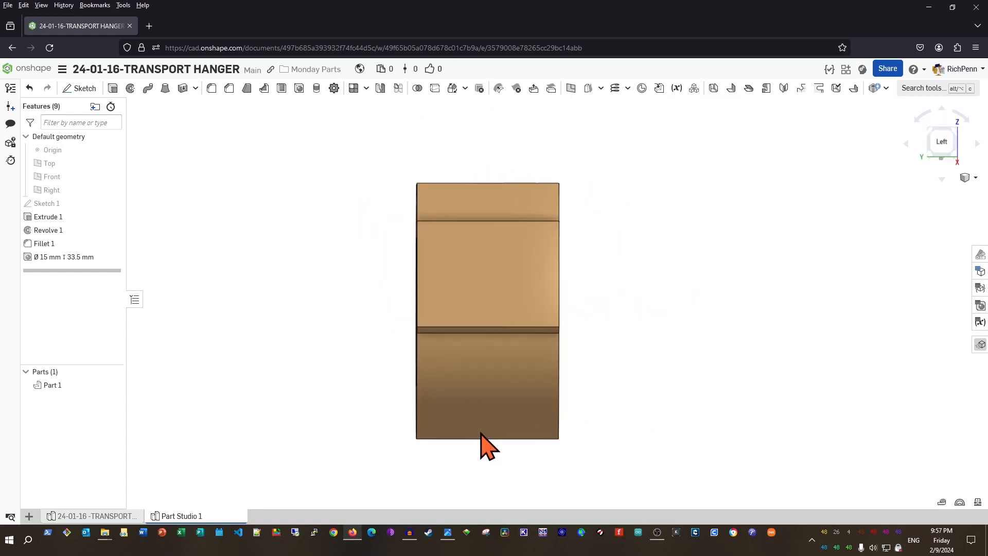
click(508, 298)
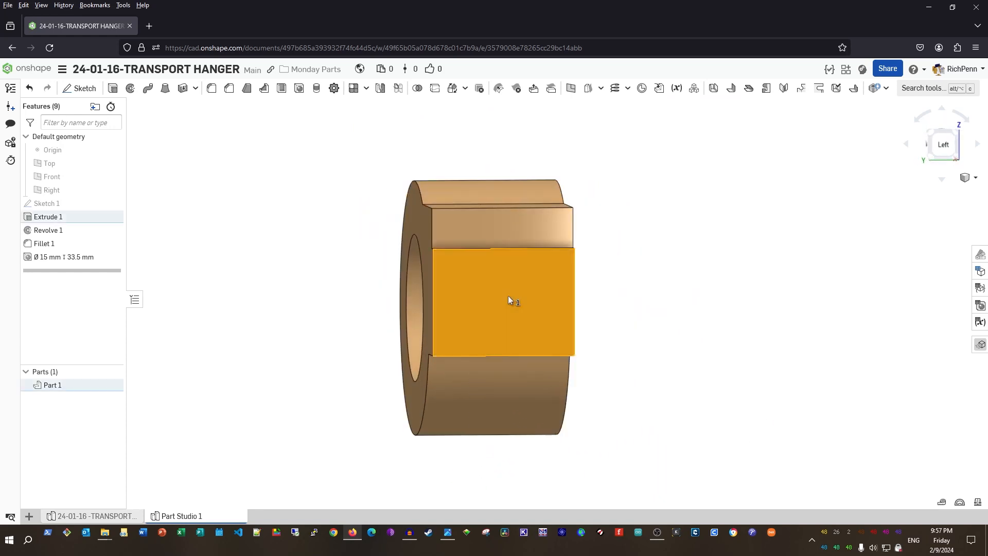
key(n)
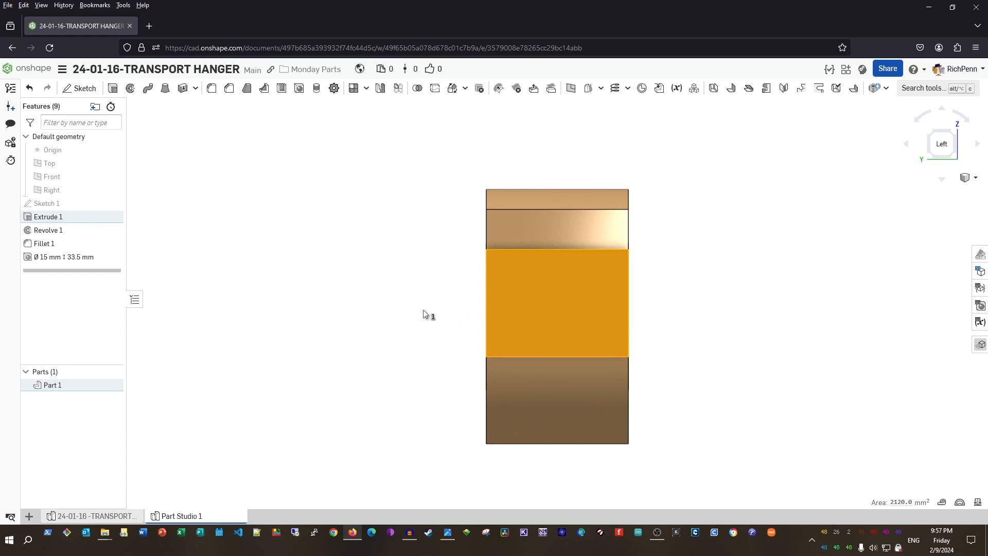
key(Escape)
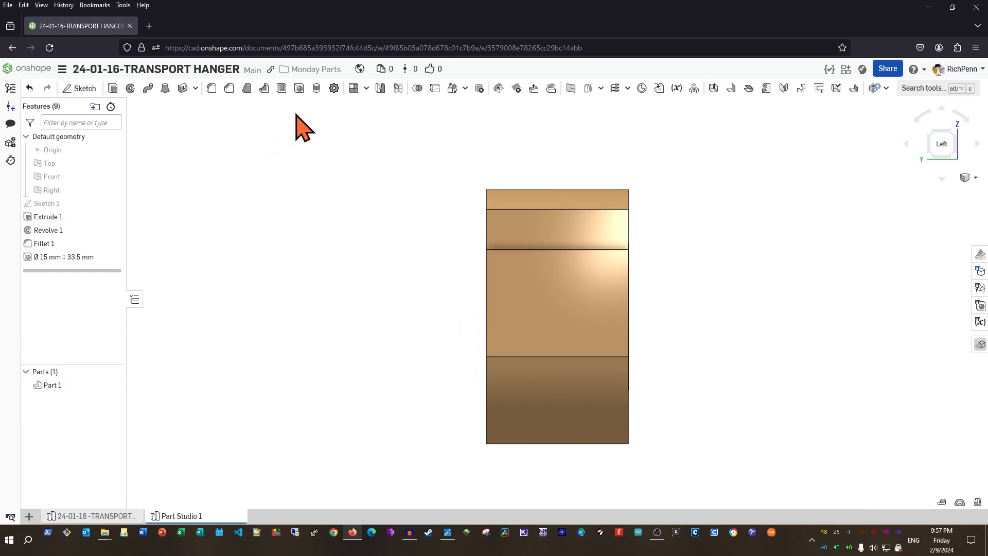
Add a Ø25 mm hole through the side block, offset -15 mm in Y from the face centre
click(298, 88)
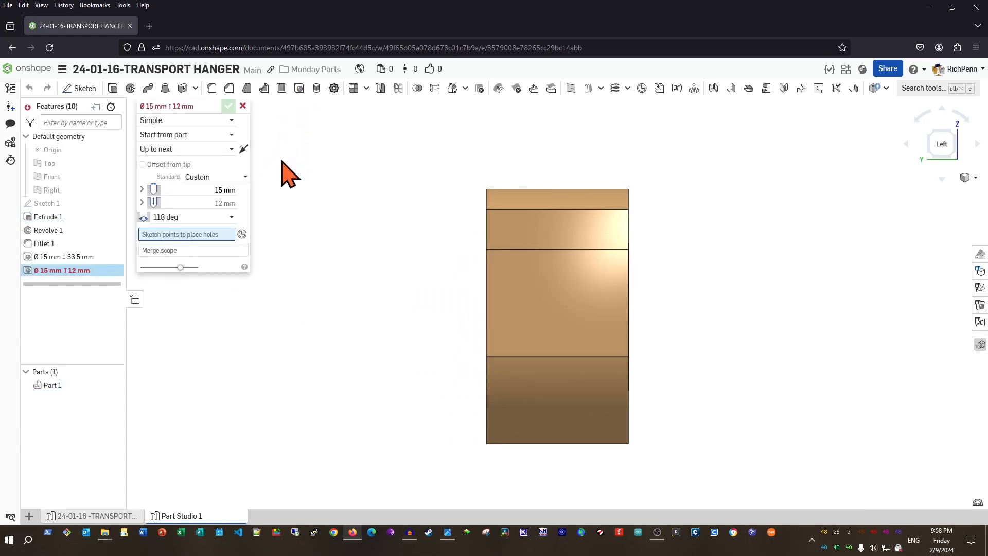
click(197, 189)
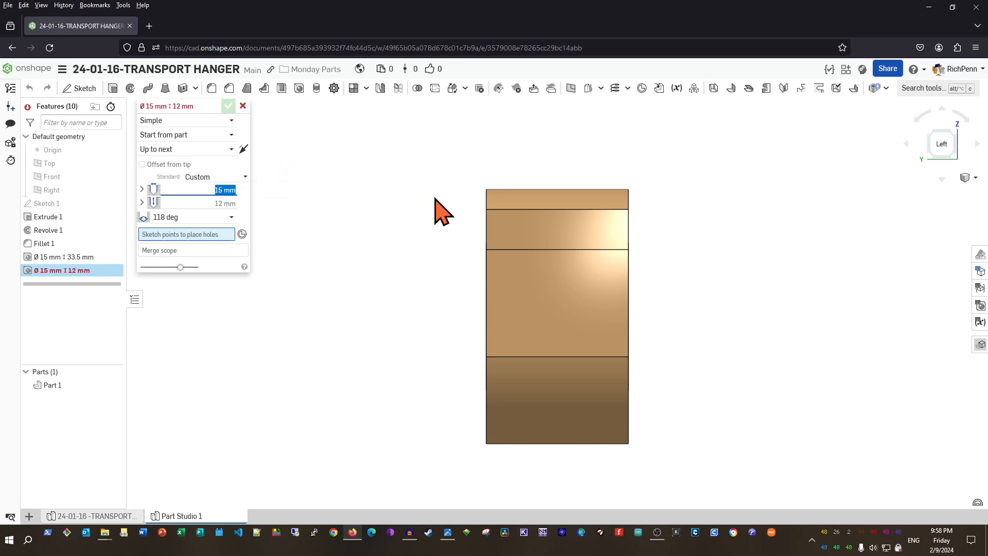
text(25)
key(Return)
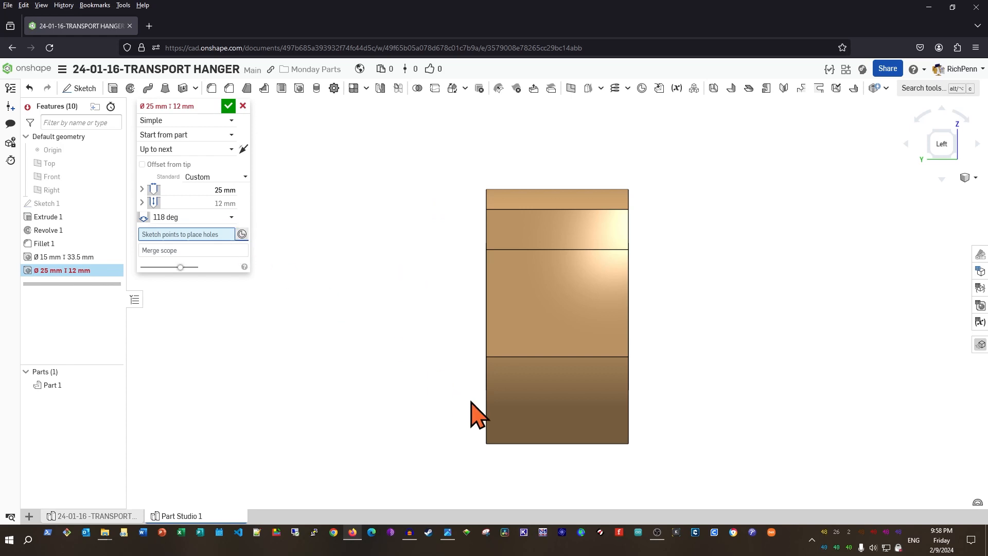
click(557, 304)
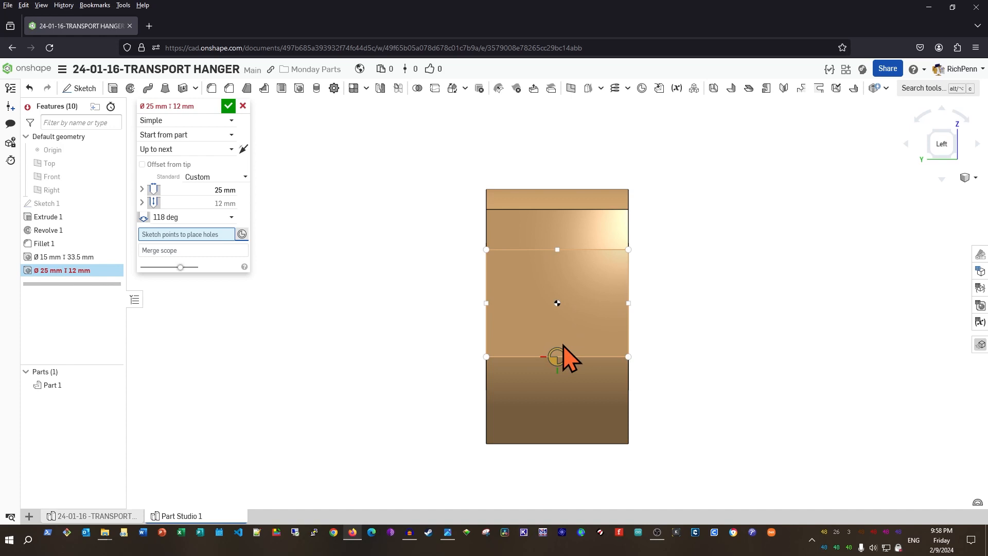
click(562, 353)
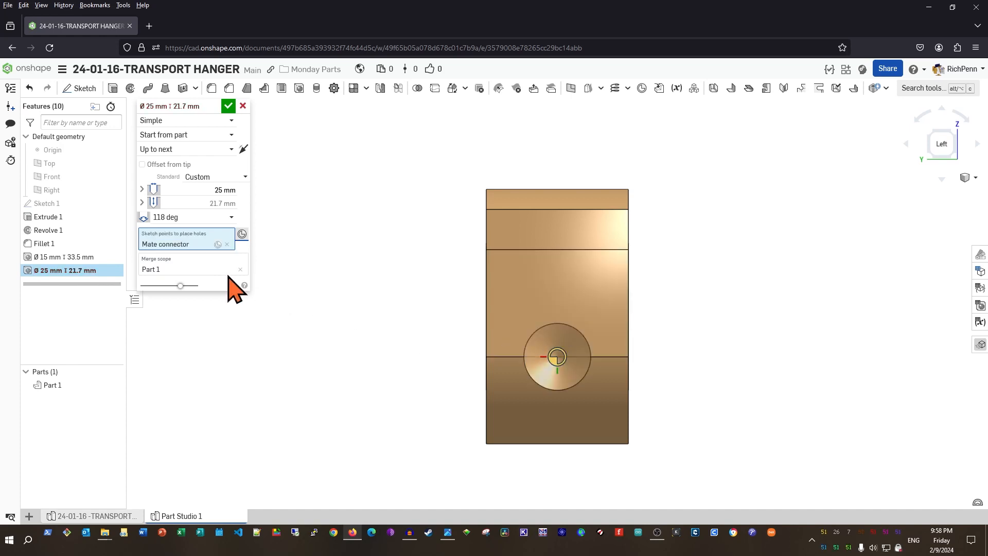
click(174, 246)
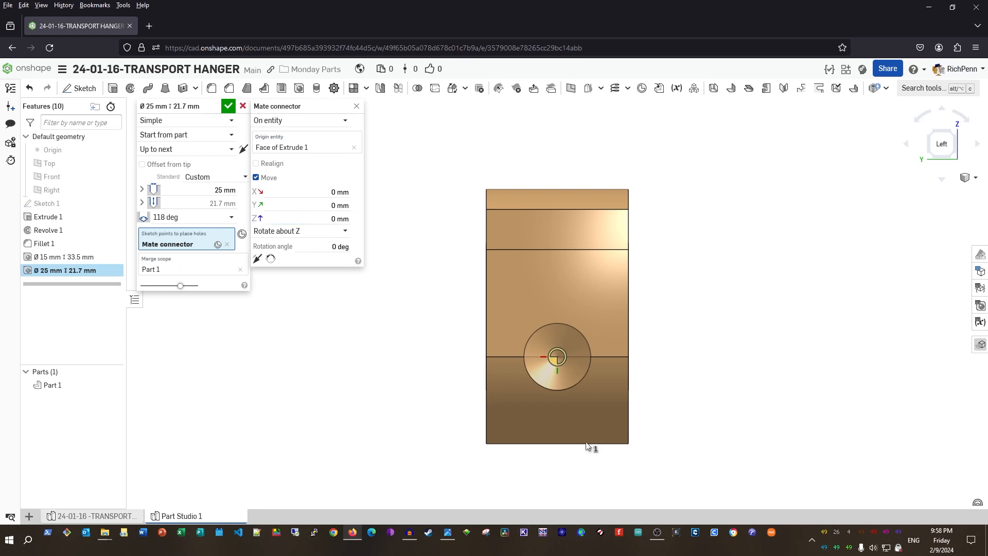
click(287, 202)
text(-15)
key(Tab)
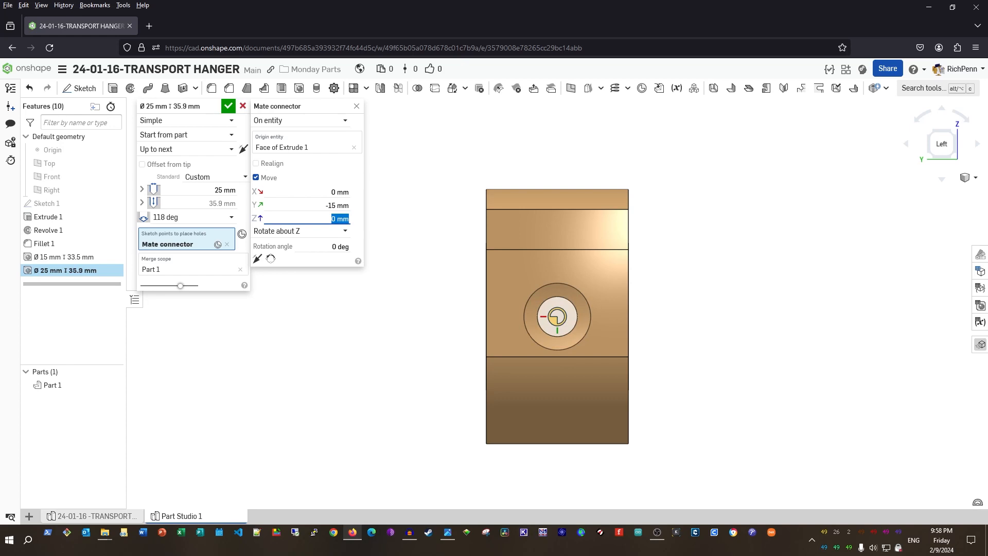
right_drag(393, 386, 377, 401)
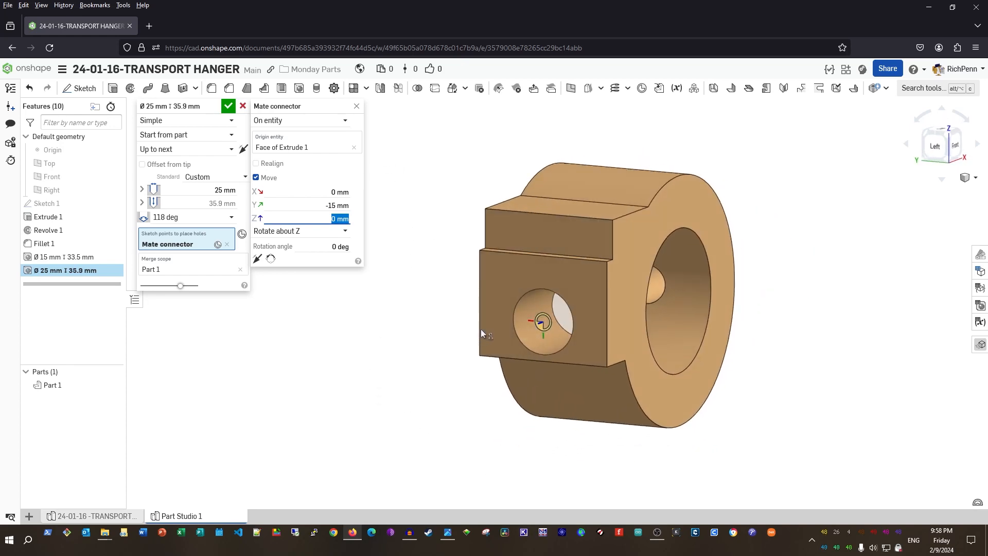
click(229, 107)
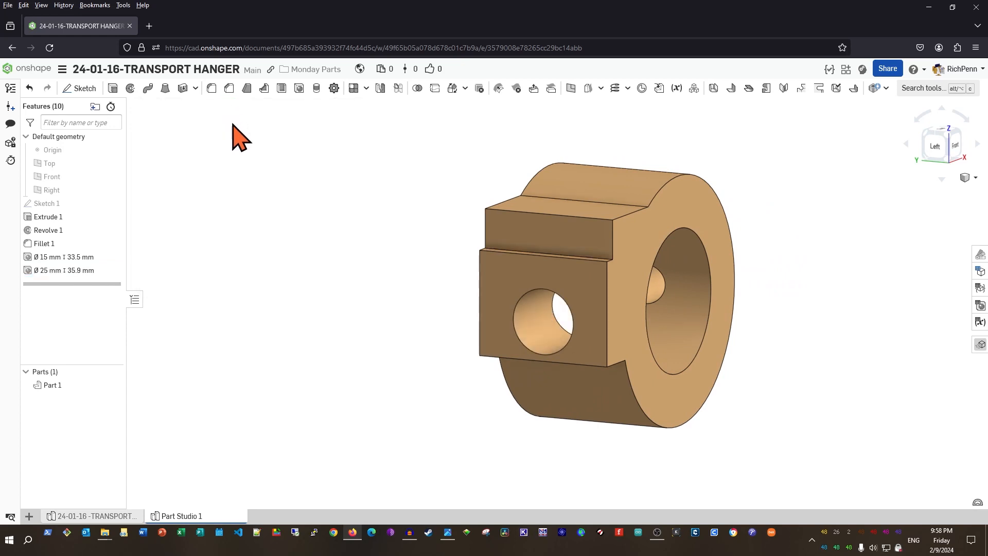
Orbit the part and view the block's side face straight on, panned right
right_drag(371, 375, 391, 357)
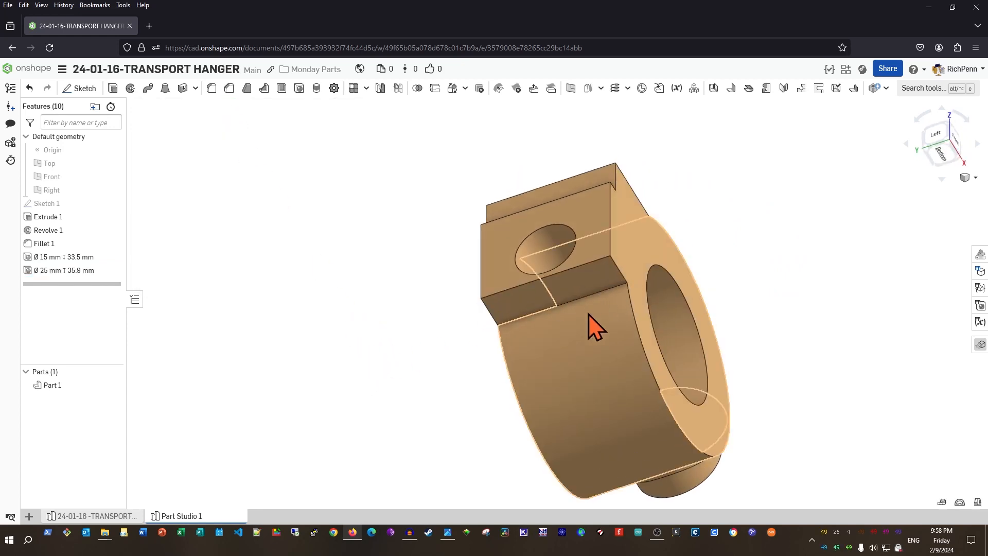
right_drag(349, 311, 364, 271)
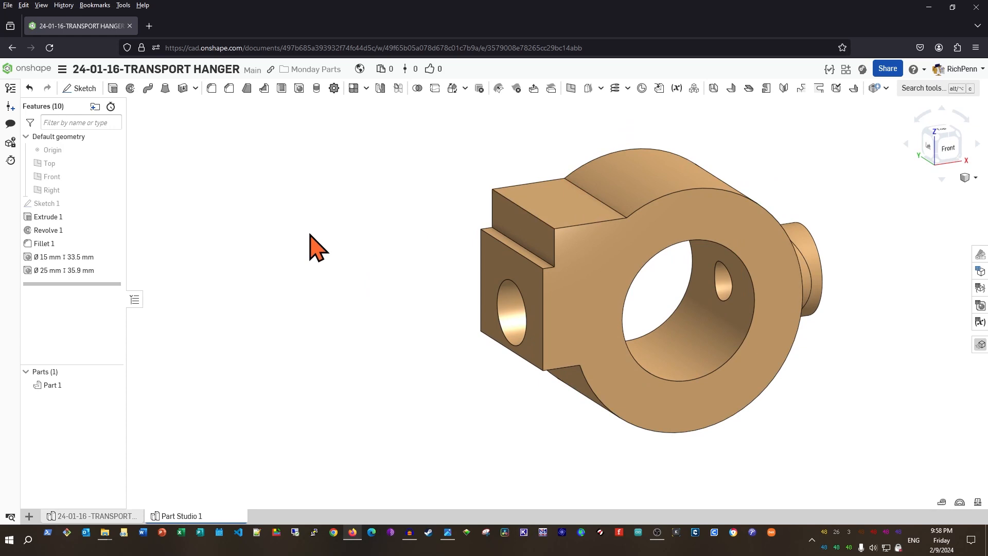
right_drag(276, 347, 371, 433)
click(566, 265)
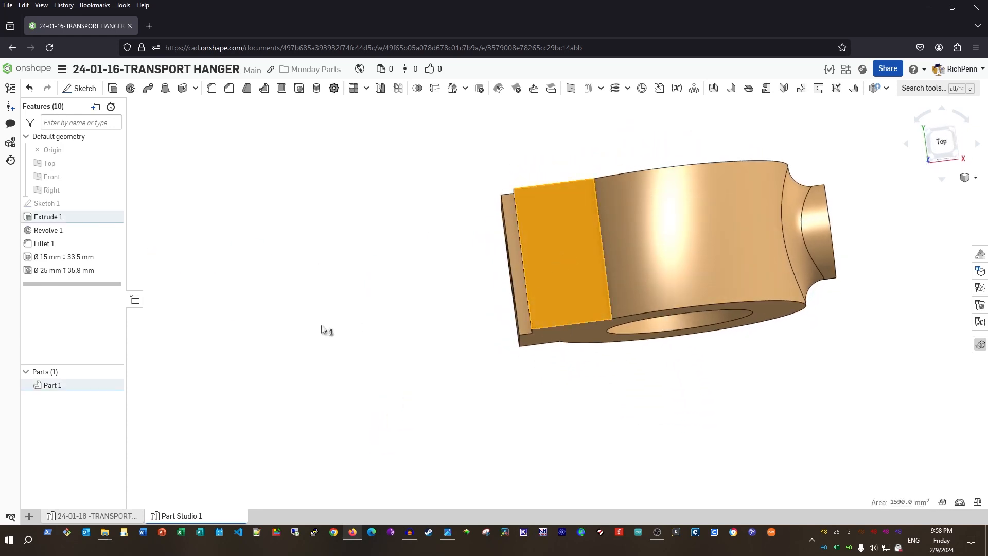
key(n)
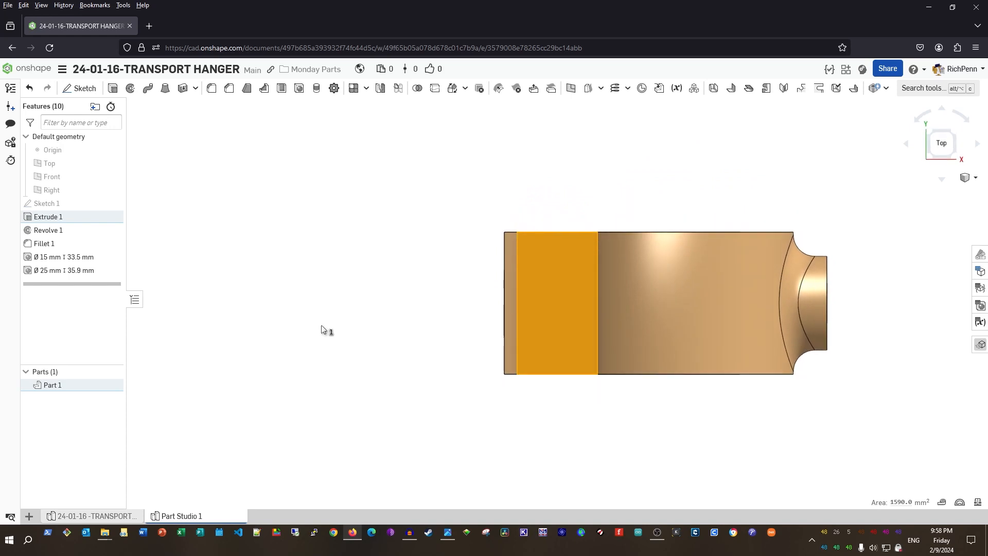
scroll(320, 339, down, 2)
middle_drag(305, 350, 490, 371)
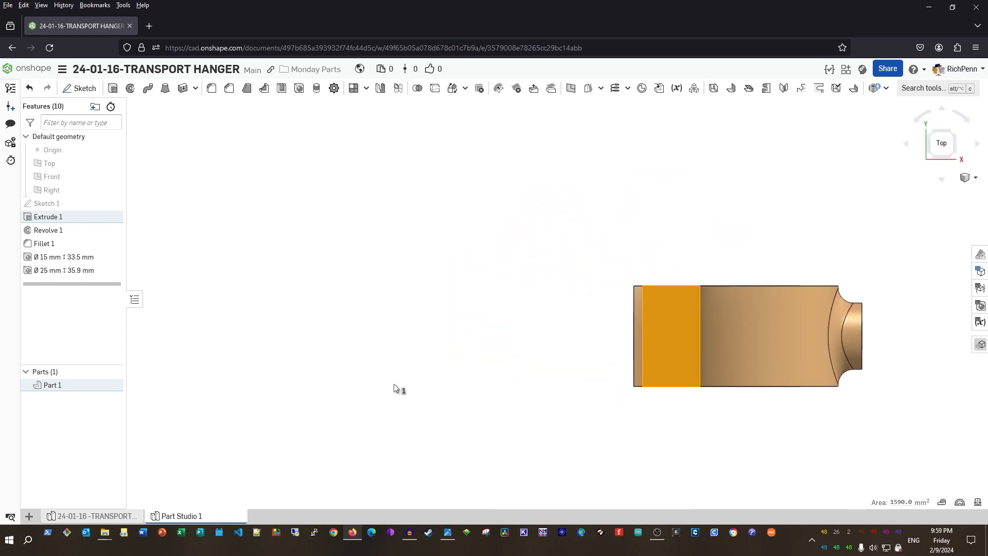
Display the default planes and origin marker, and begin a new sketch
key(p)
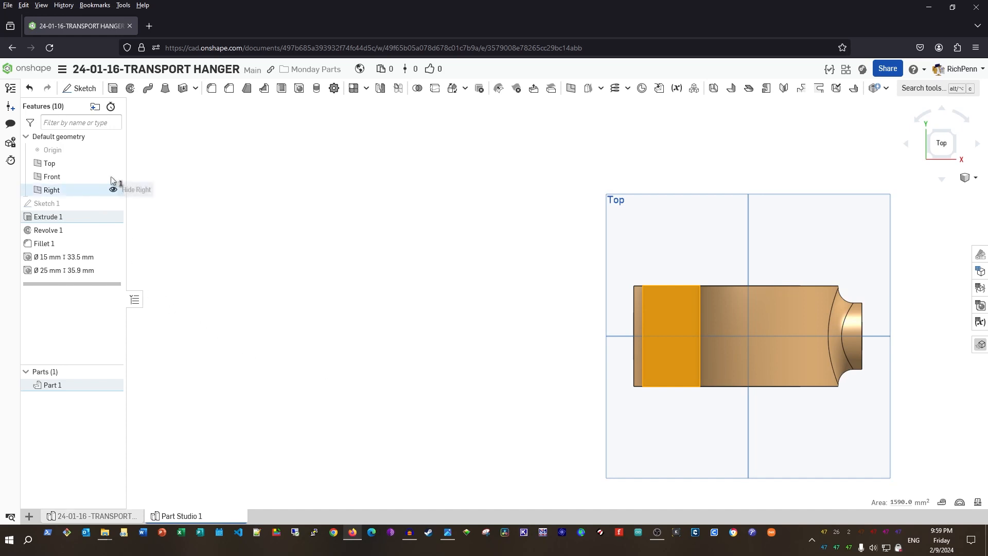
click(113, 150)
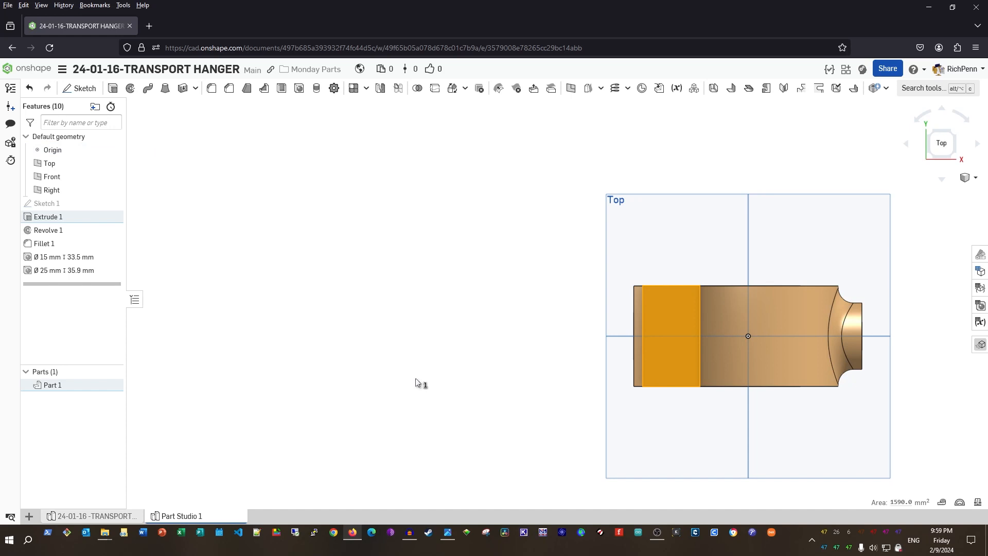
click(397, 381)
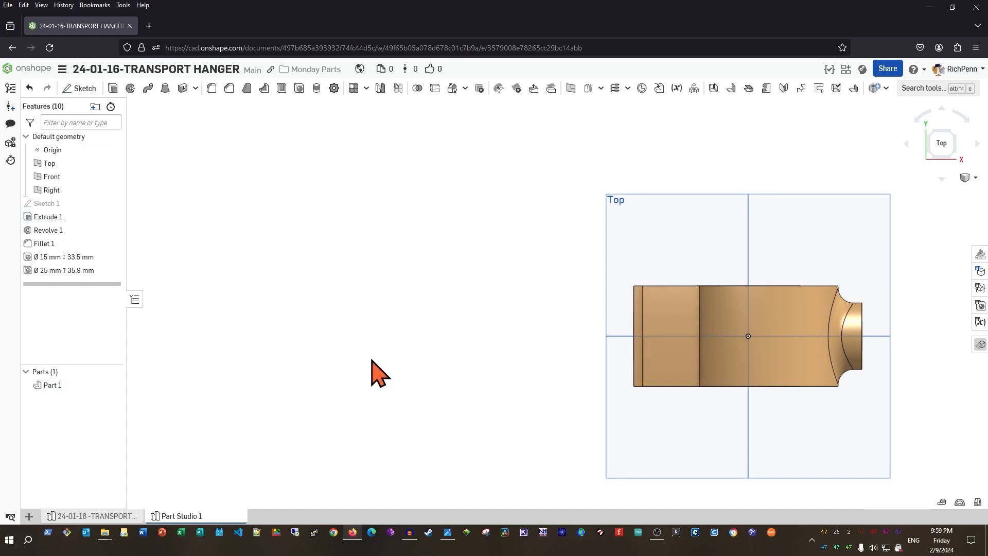
key(shift+s)
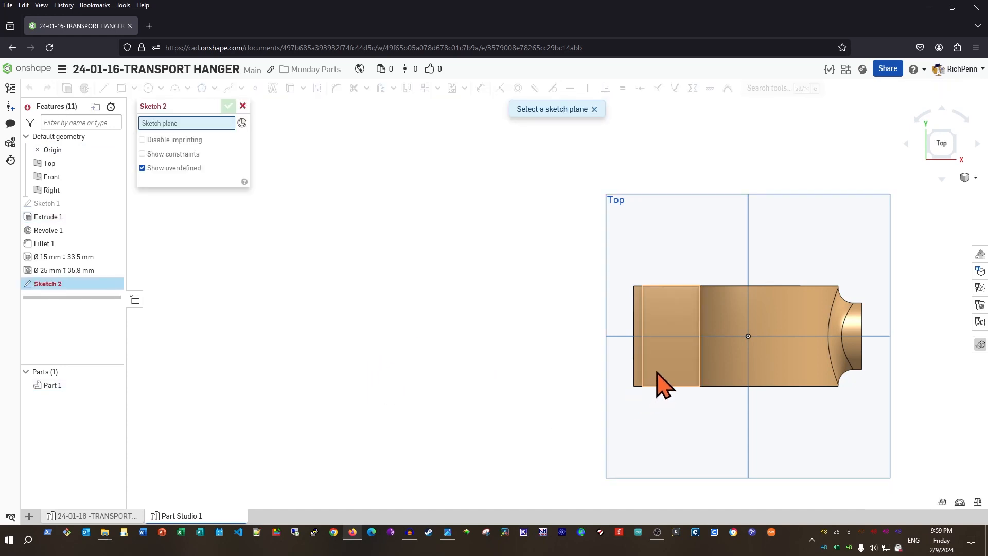
On the block's side face, draw a 155 mm horizontal construction line leftward from the origin
click(668, 352)
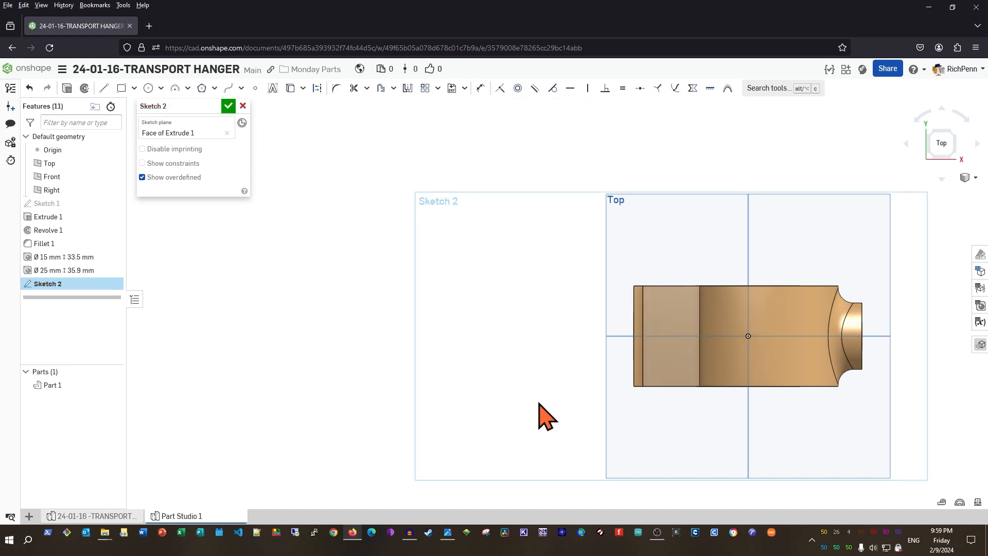
right_drag(538, 403, 536, 381)
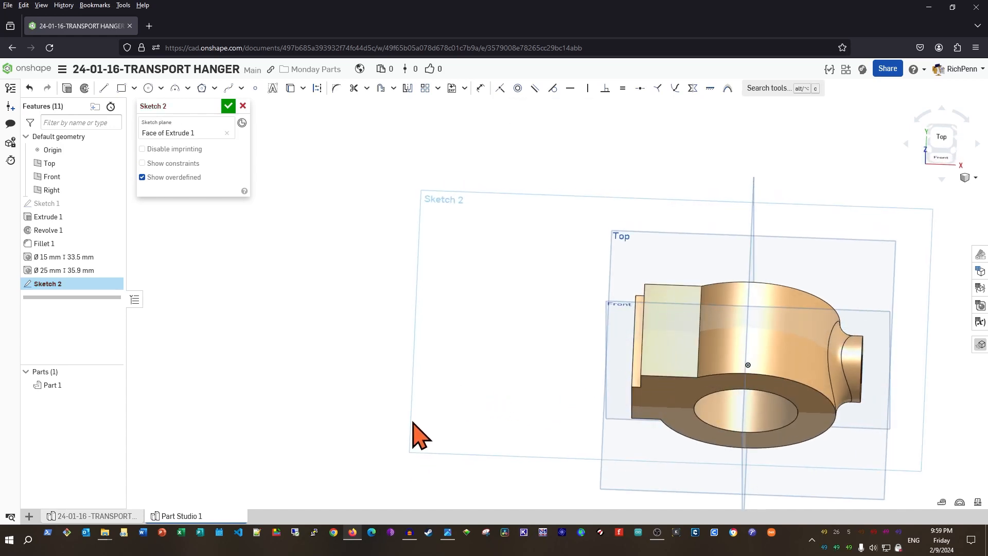
key(n)
key(l)
key(u)
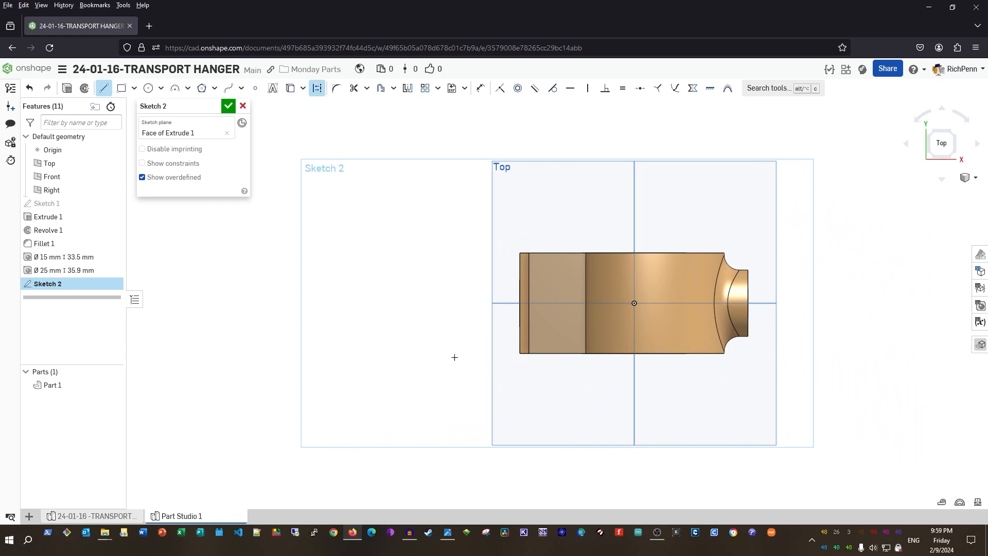
click(642, 302)
click(342, 303)
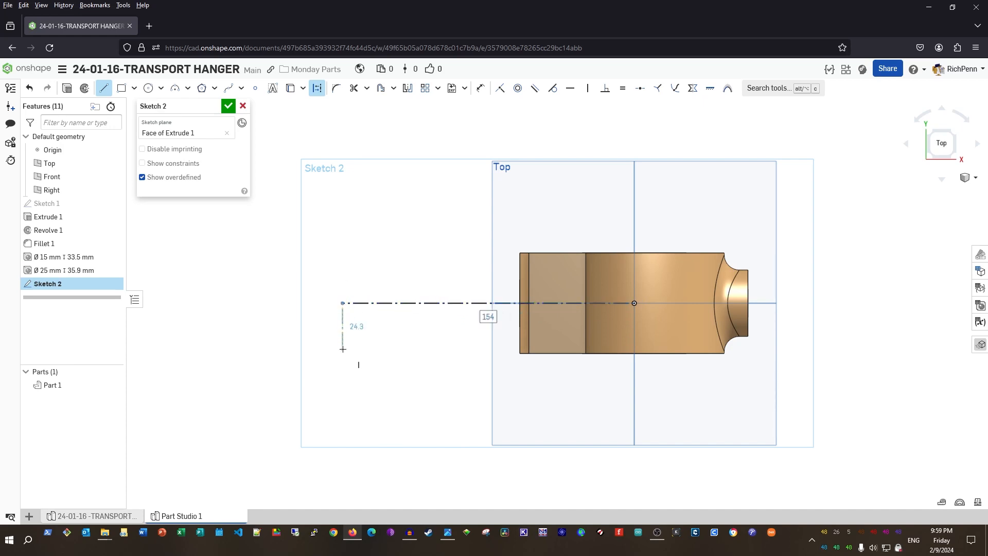
text(155)
key(Return)
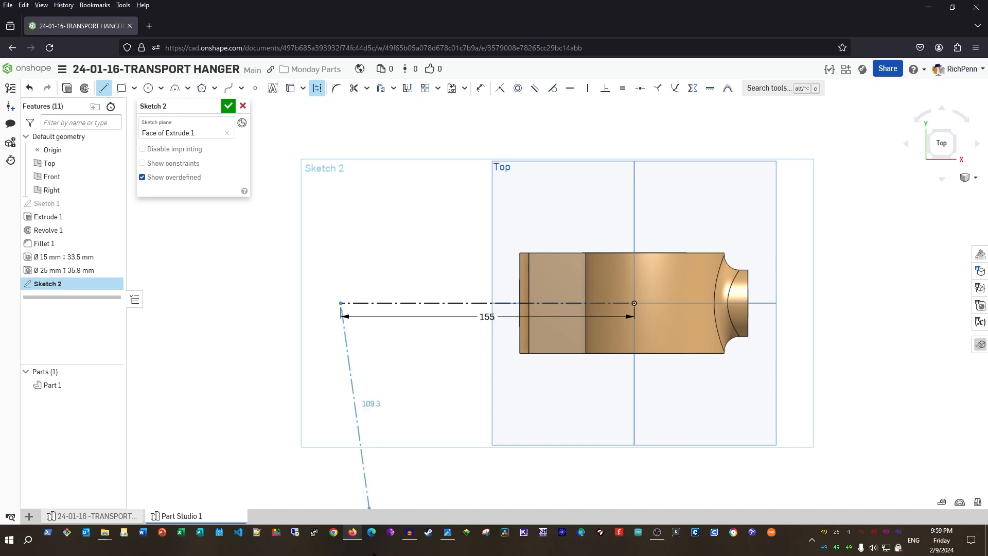
key(Escape)
key(c)
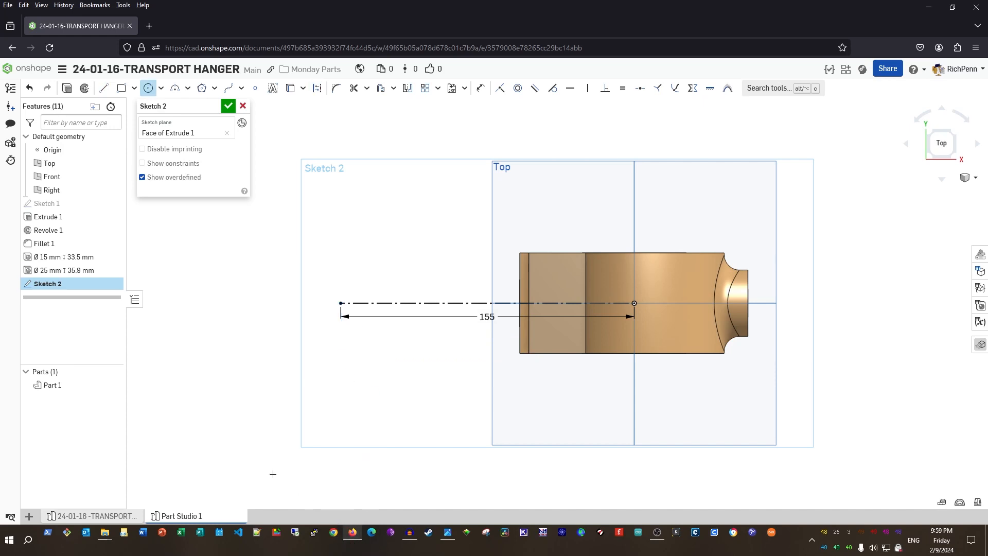
Draw a Ø75 hub circle (37.5*2) centred on the construction line's left end
click(340, 303)
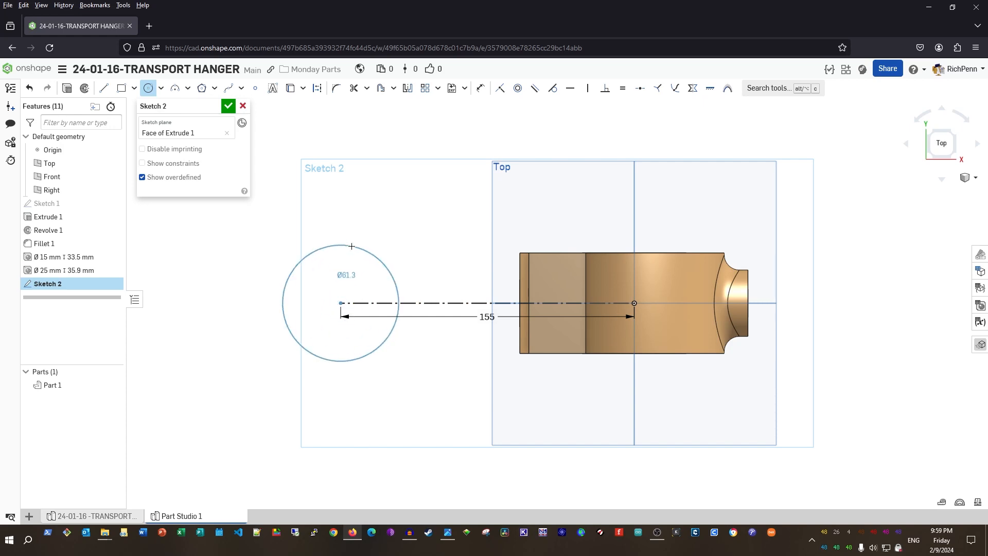
click(356, 243)
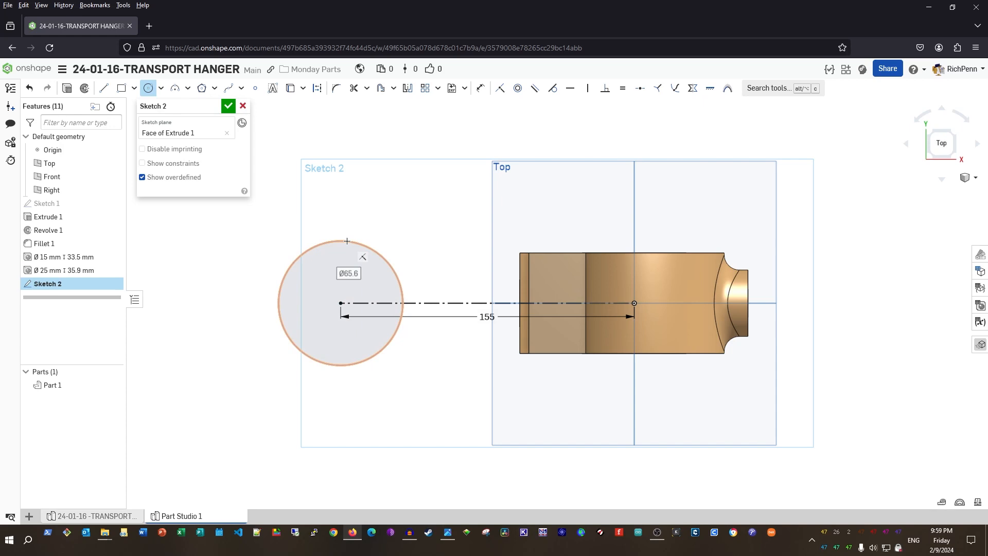
text(37.5*2)
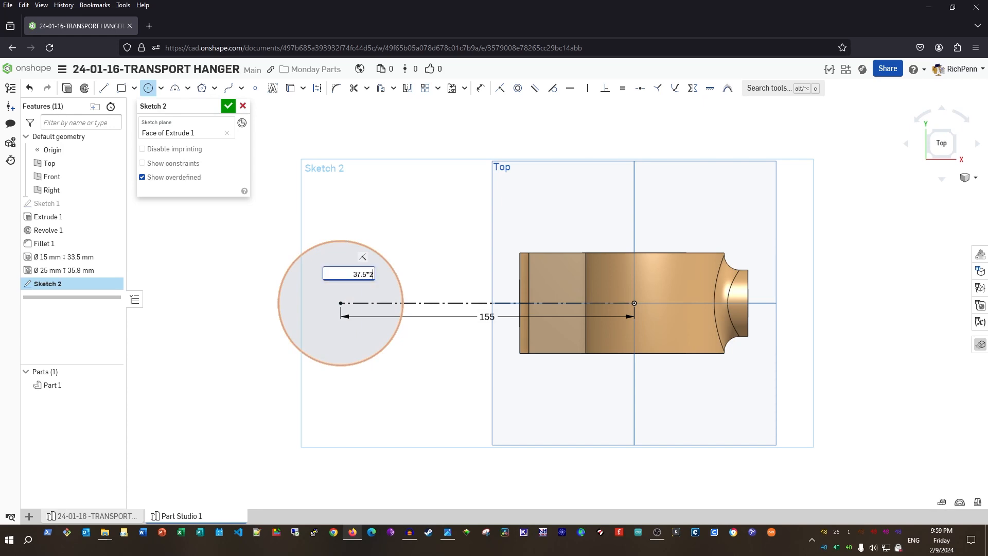
key(Return)
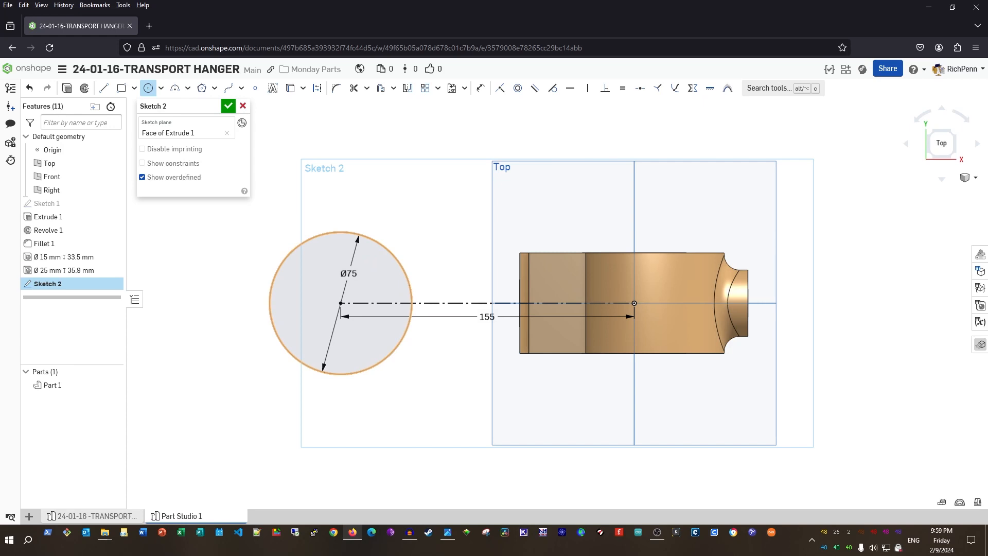
scroll(347, 241, up, 3)
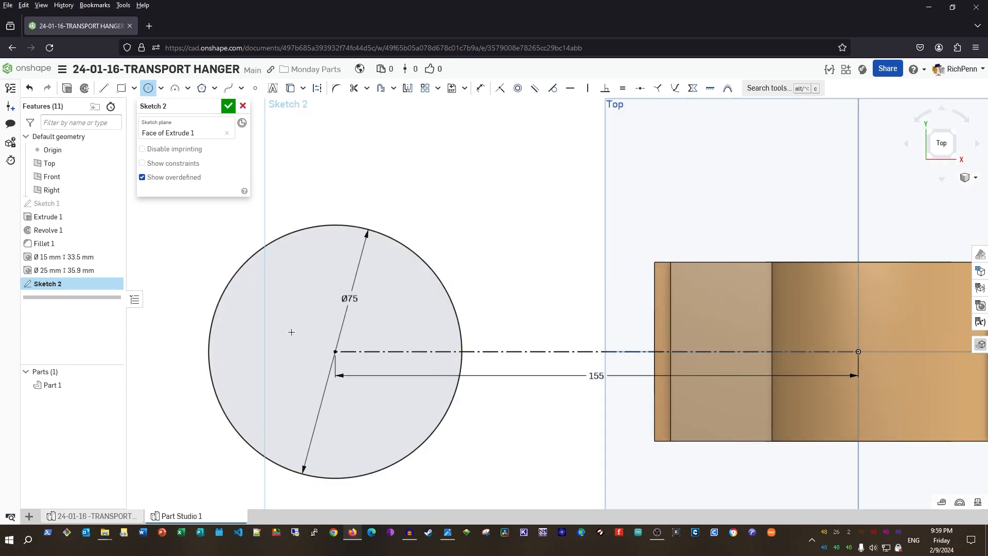
Add concentric Ø40 and Ø25 circles at the hub centre
click(335, 351)
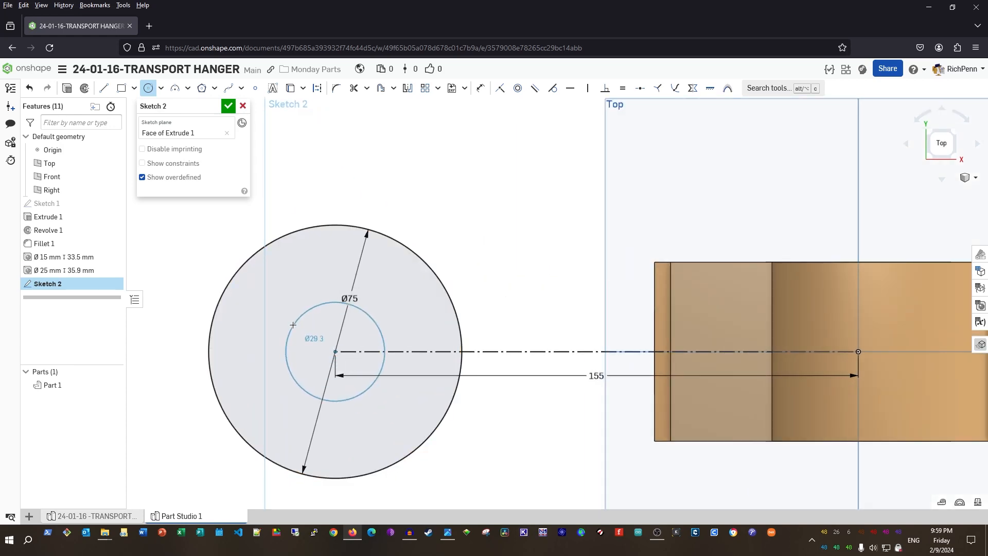
click(293, 325)
text(40)
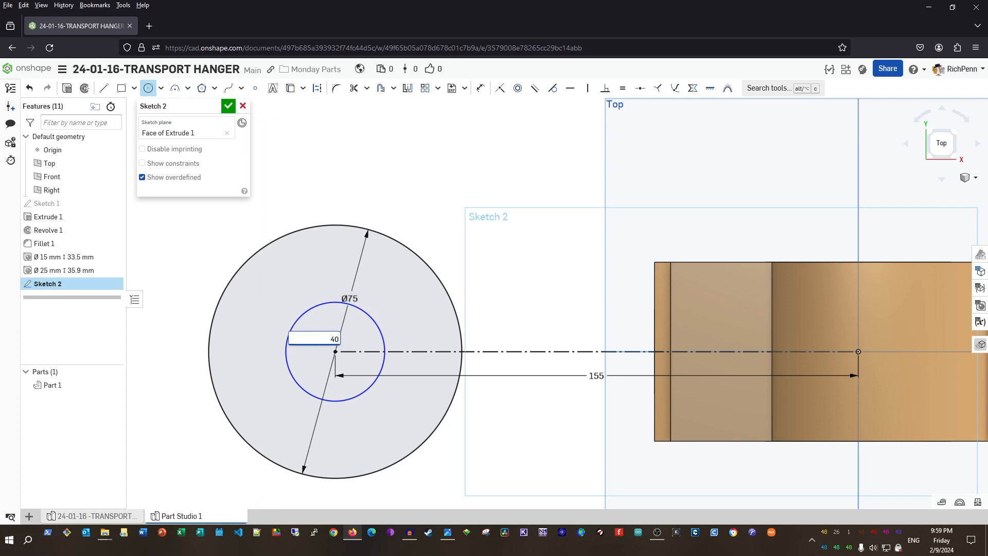
key(Return)
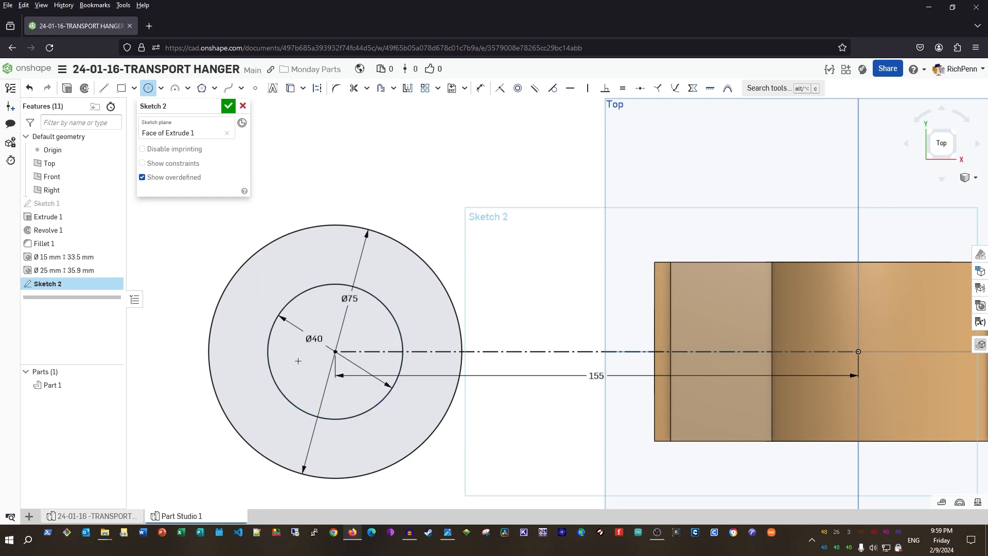
click(335, 351)
click(321, 328)
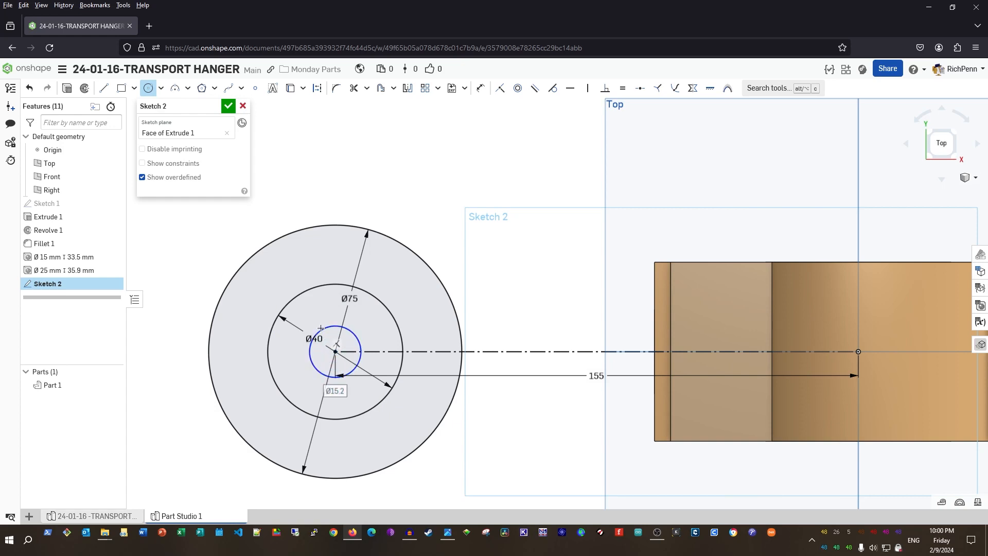
text(25)
key(Return)
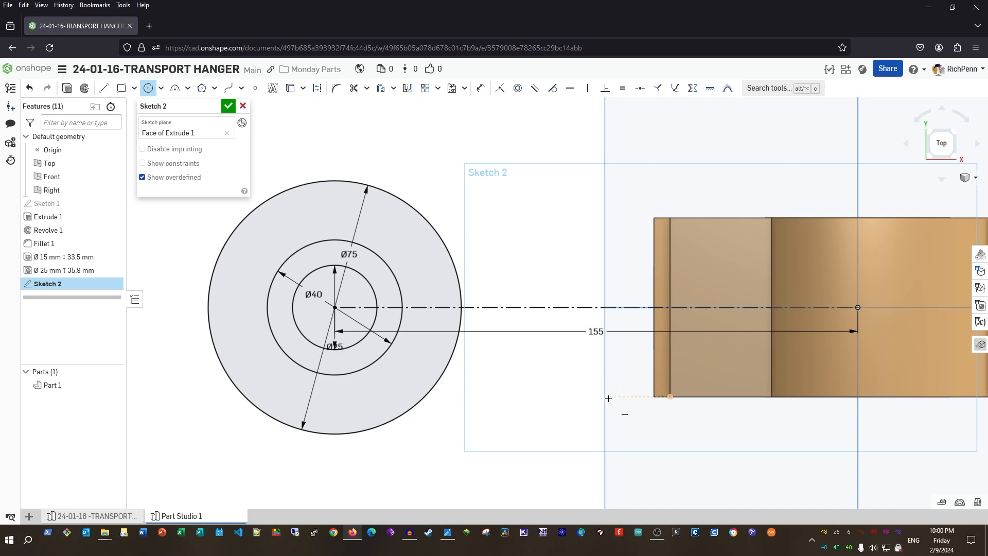
Draw an arm line from beside the part to the underside of the hub circle
scroll(608, 398, up, 3)
key(l)
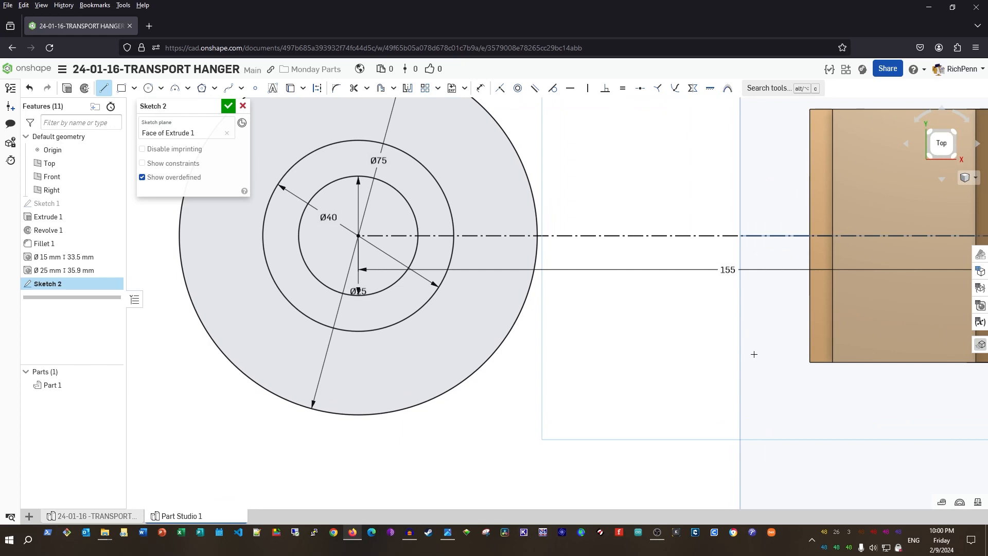
click(772, 340)
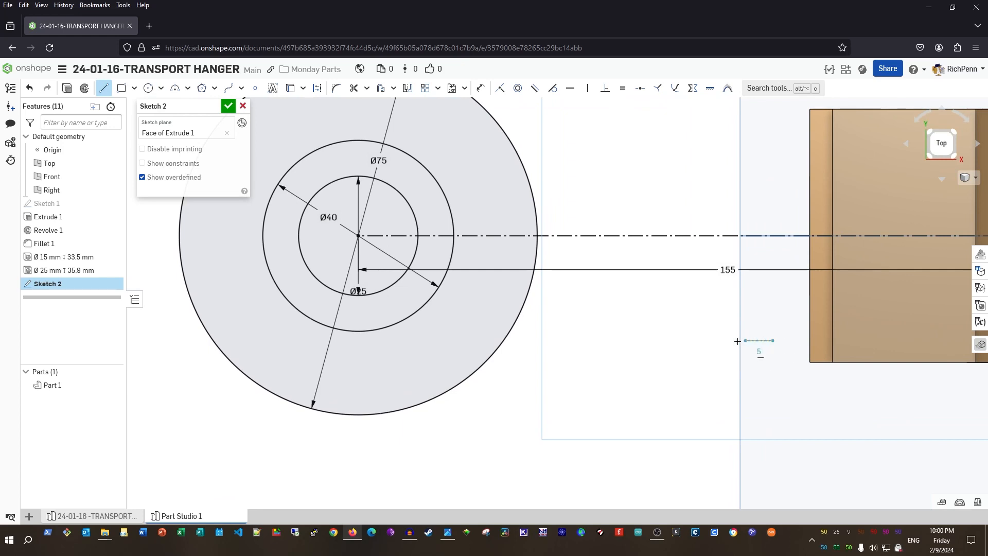
click(470, 376)
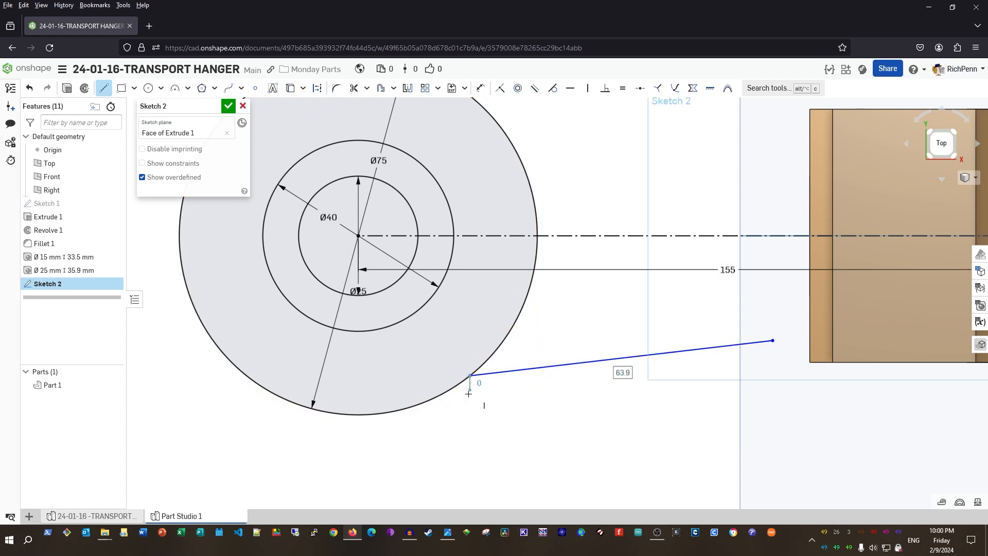
key(Escape)
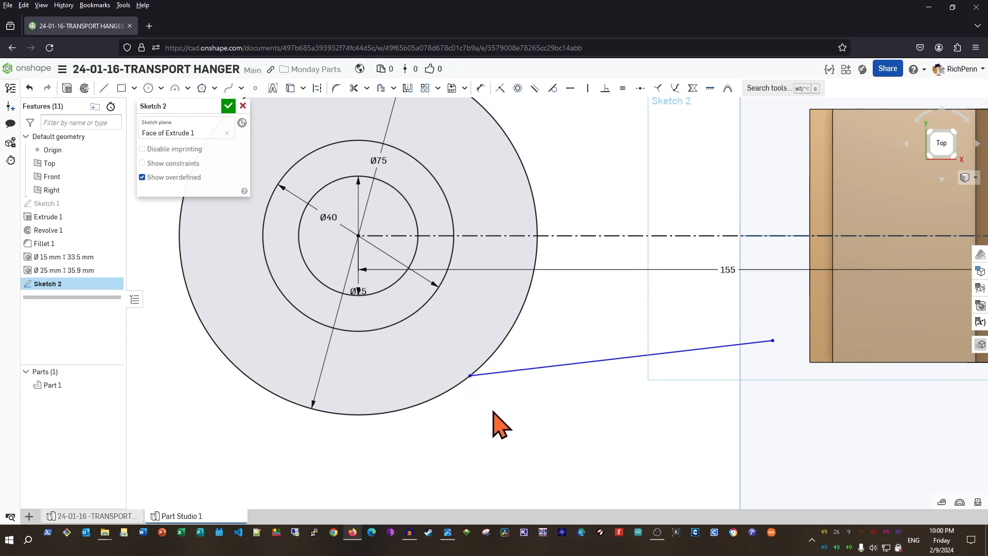
Make the arm line tangent to the Ø75 hub circle's underside
key(t)
drag(488, 399, 445, 346)
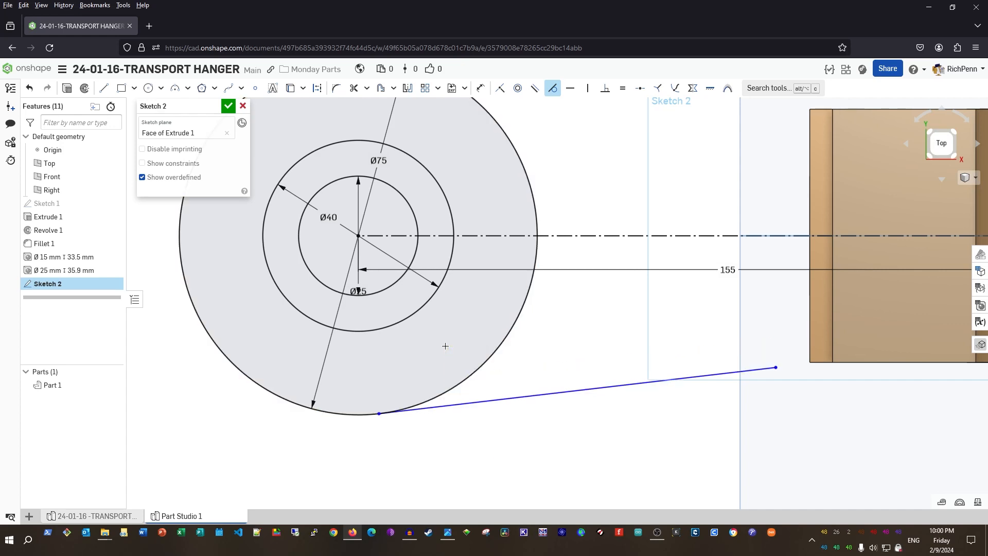
drag(396, 441, 353, 380)
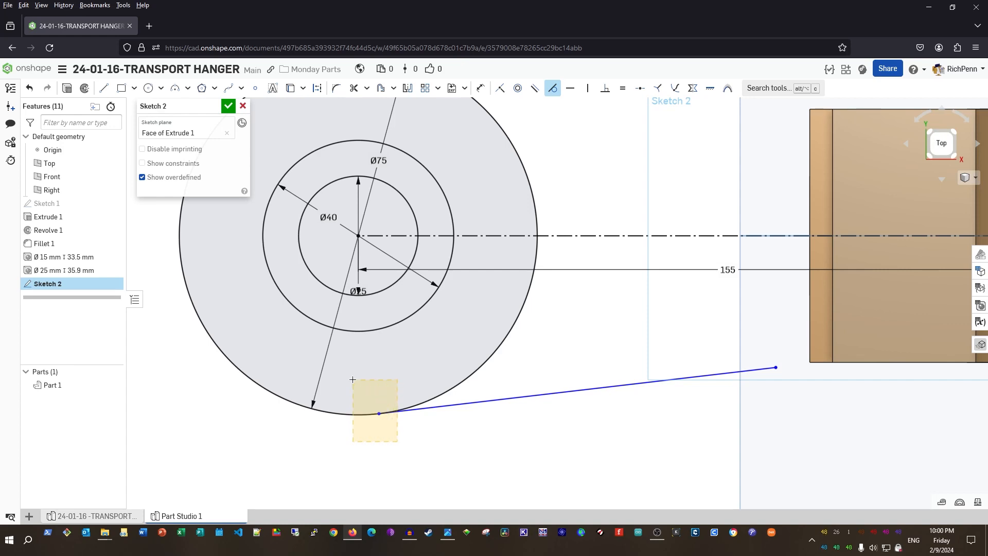
drag(353, 379, 355, 375)
drag(355, 376, 432, 441)
drag(356, 439, 414, 378)
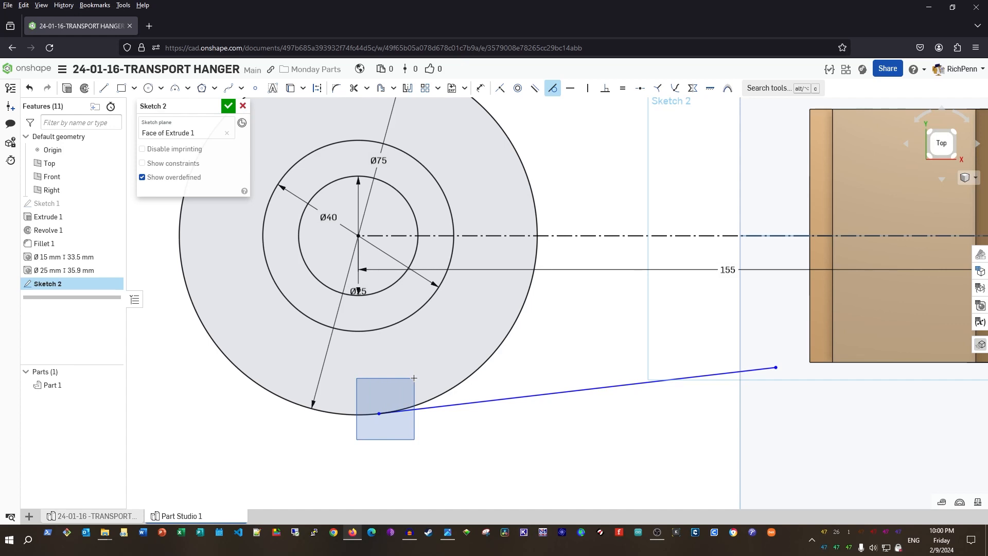
drag(413, 378, 414, 376)
drag(411, 449, 351, 378)
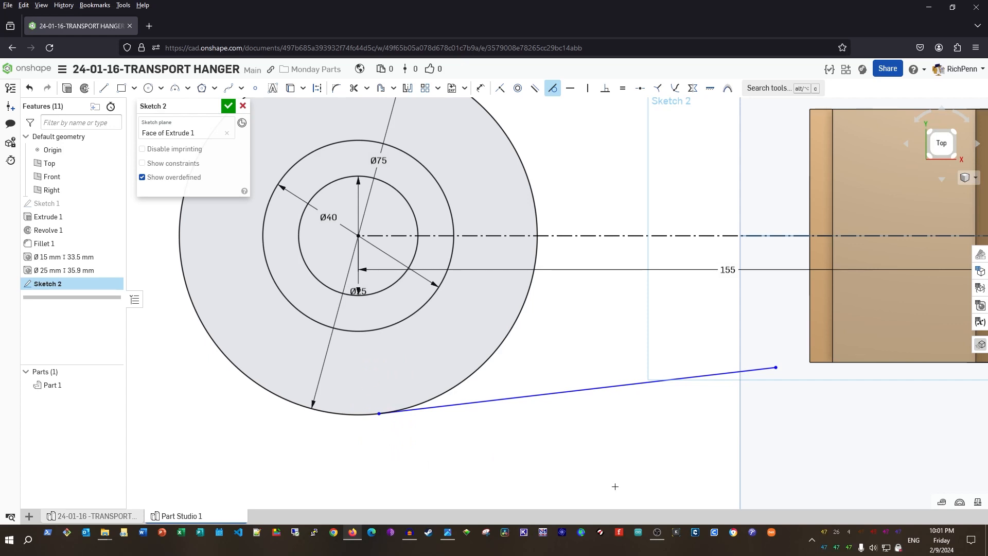
key(d)
Dimension the angle between the centreline and arm line as 16/2, giving 8°
click(619, 235)
click(669, 379)
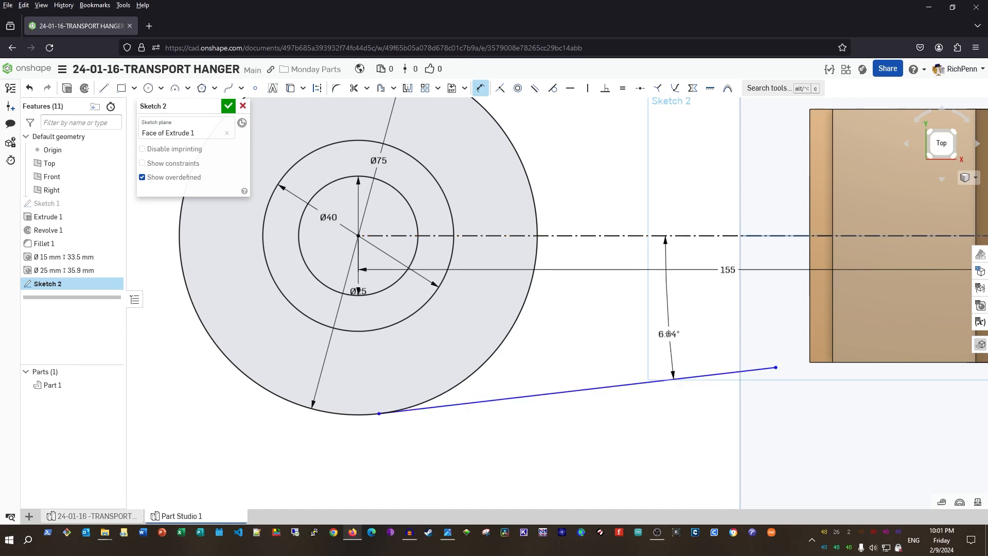
click(644, 312)
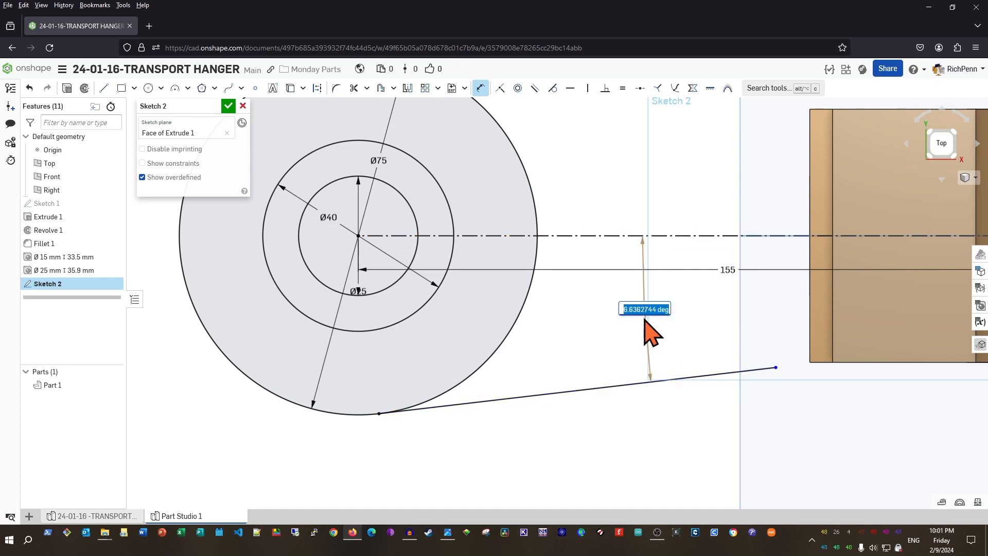
text(1)
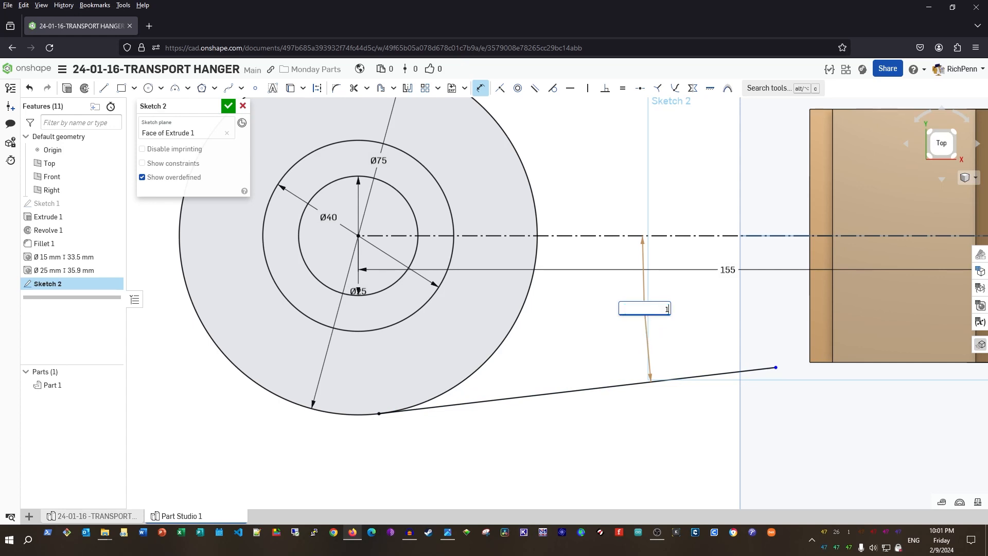
text(6/2)
key(Return)
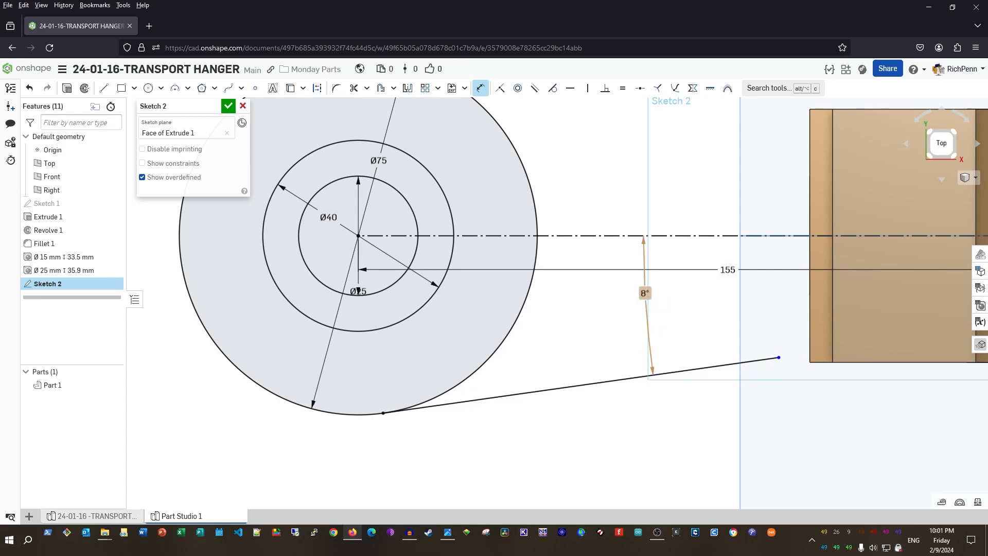
Project the part face's edges into Sketch 2
scroll(752, 404, up, 4)
middle_drag(752, 403, 627, 435)
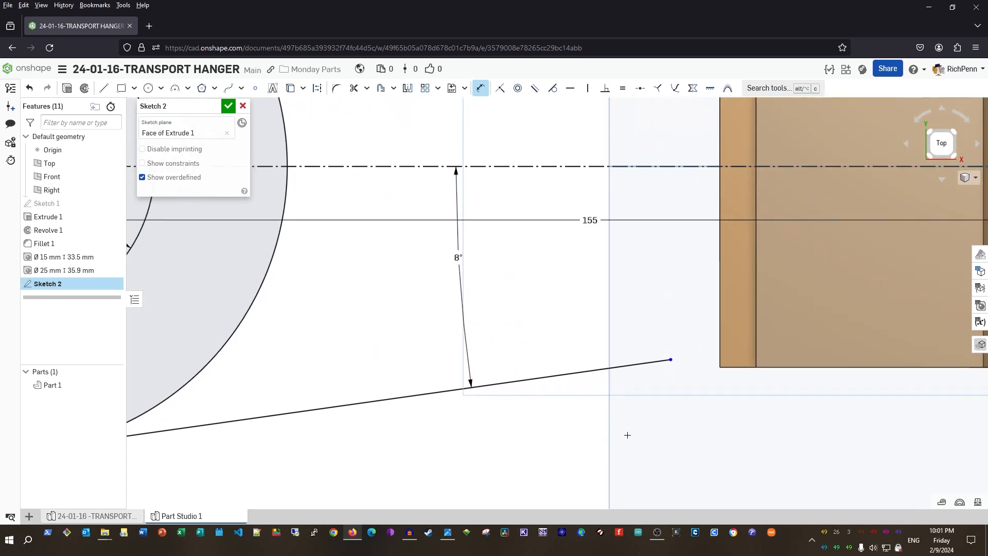
scroll(627, 434, up, 1)
key(u)
click(835, 305)
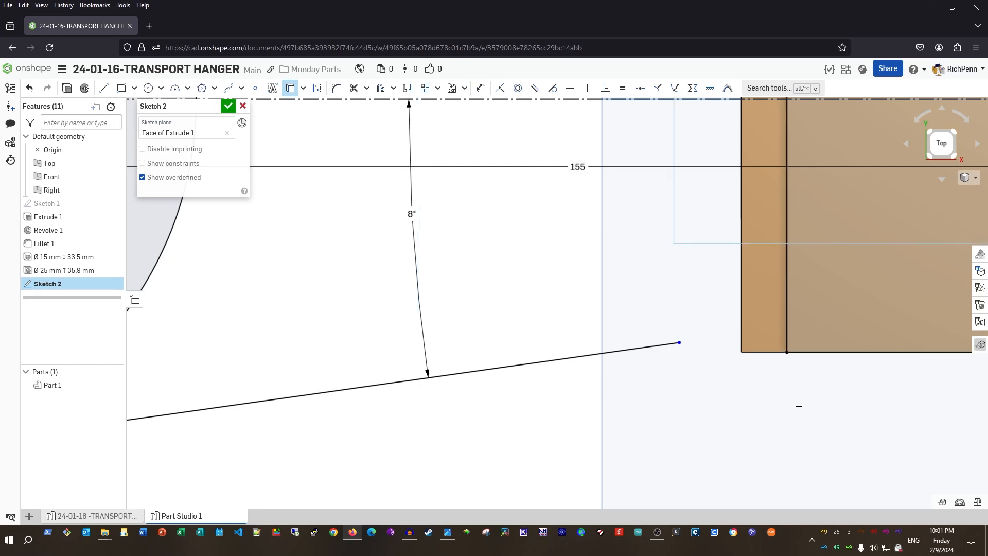
Extend the projected bottom edge to the 8° arm line and trim the overshooting stub
key(m)
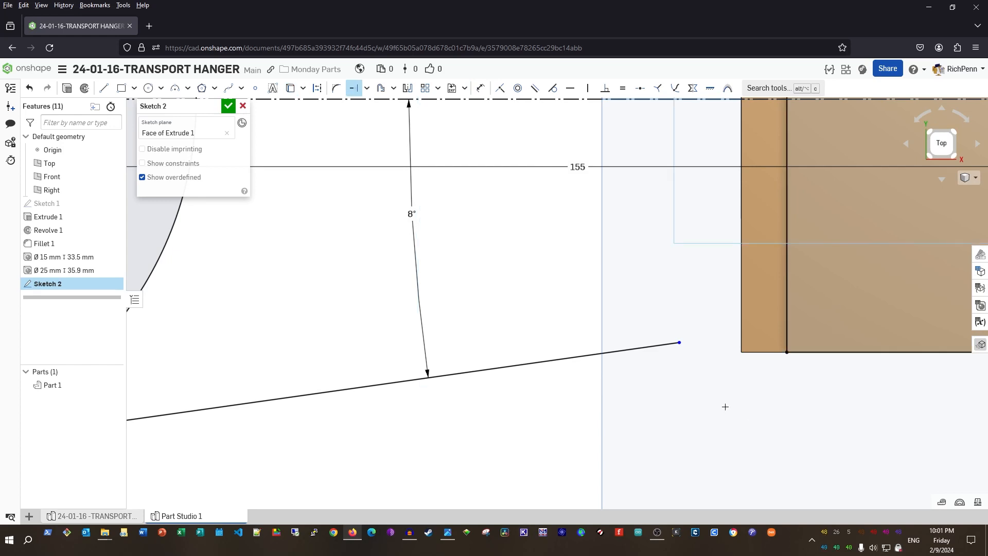
click(367, 88)
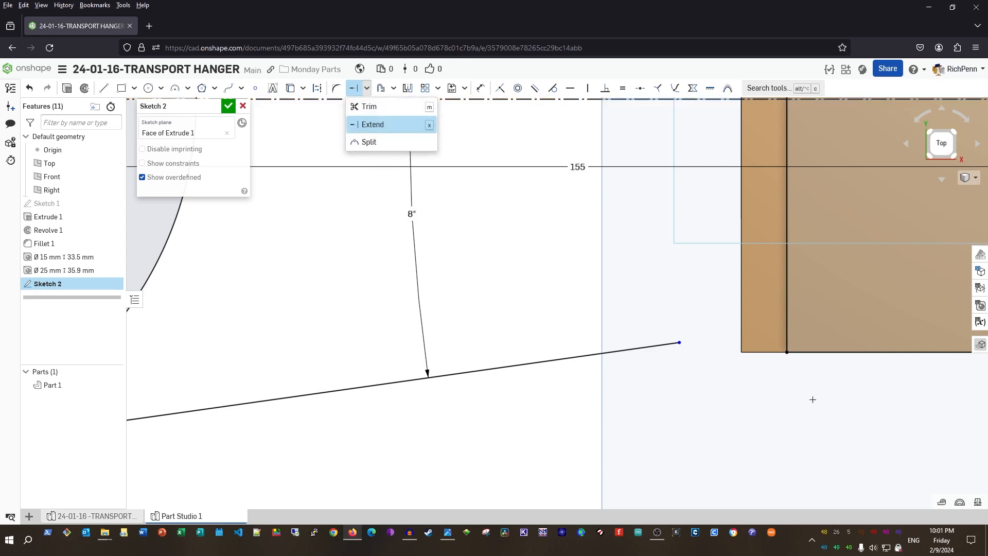
click(810, 352)
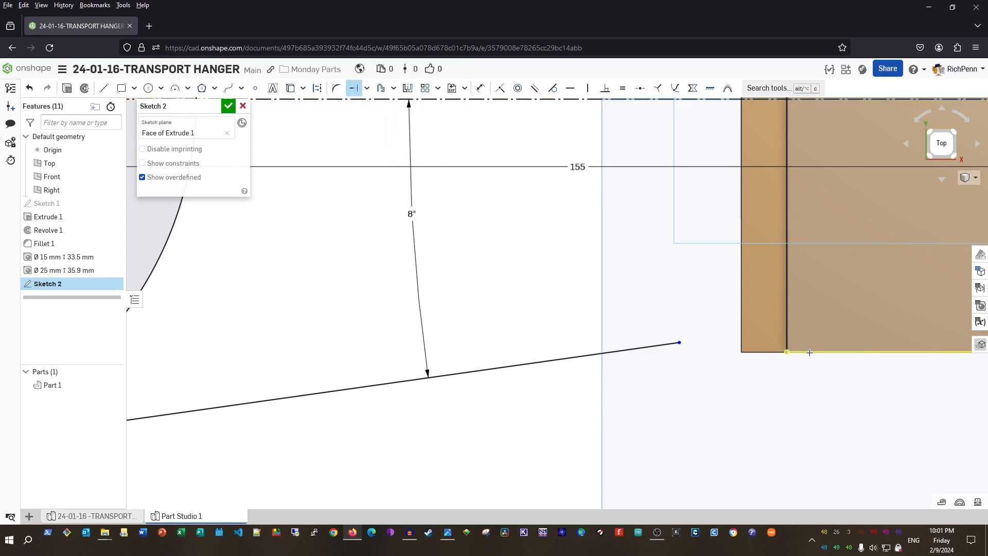
drag(721, 354, 612, 352)
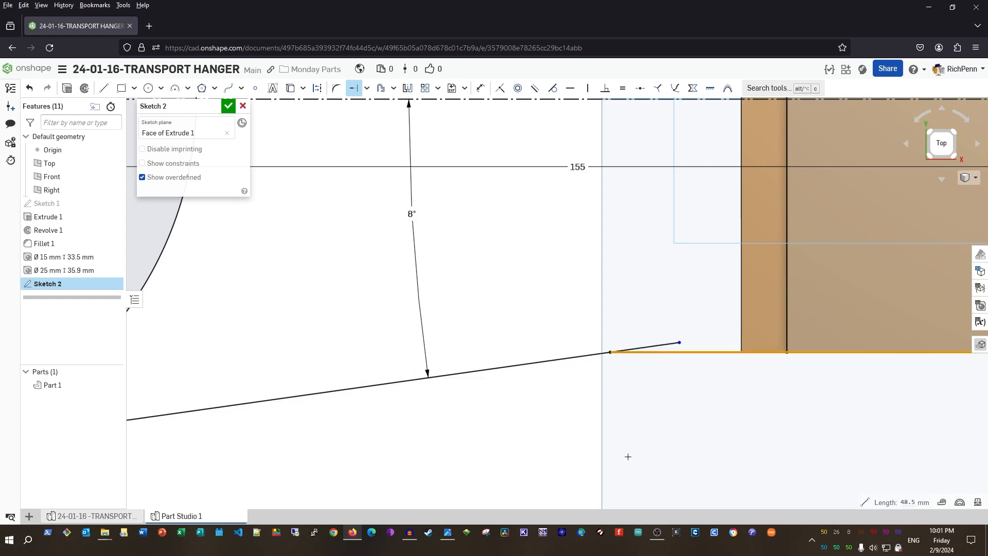
scroll(627, 456, down, 1)
key(m)
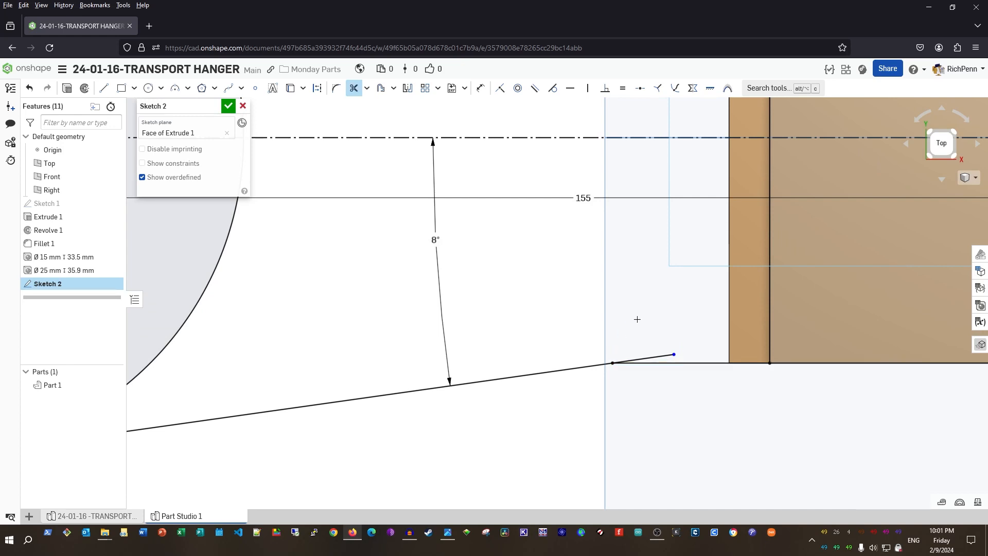
click(654, 356)
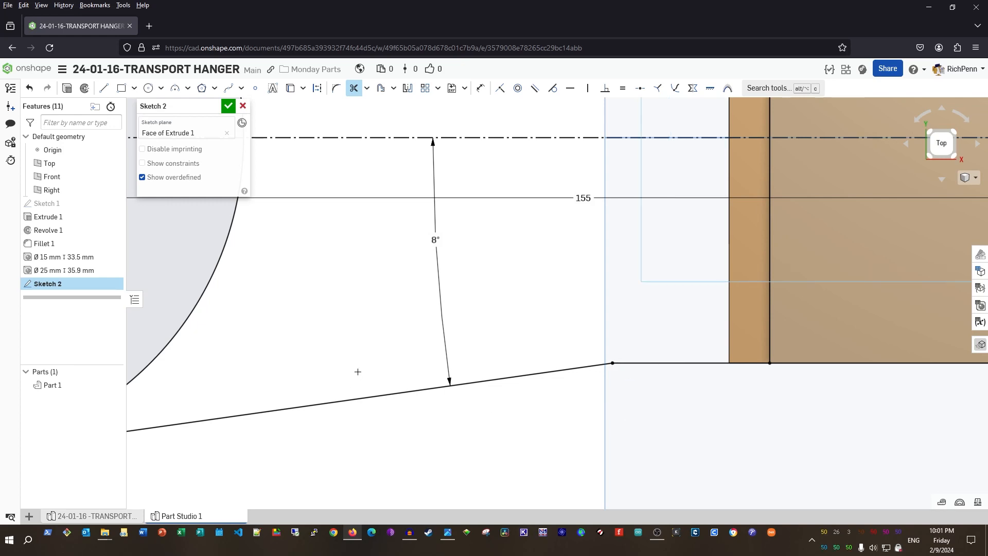
Round the corner between the arm line and part edge with an R100 sketch fillet
click(336, 88)
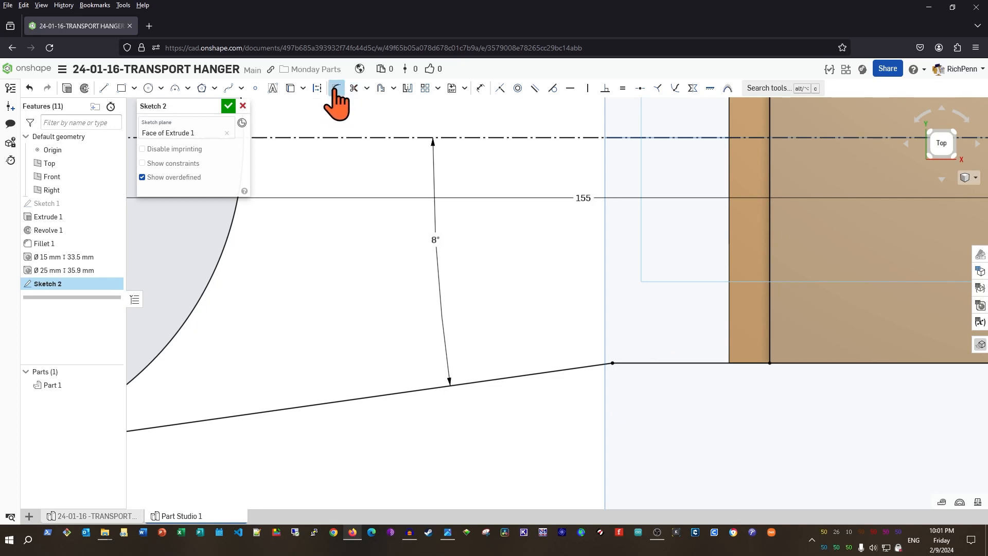
click(612, 363)
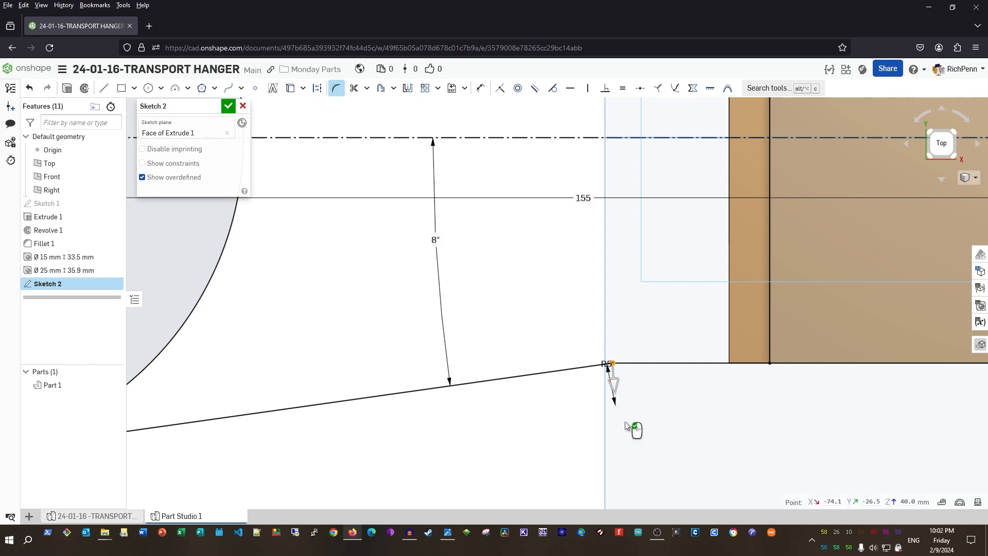
click(625, 421)
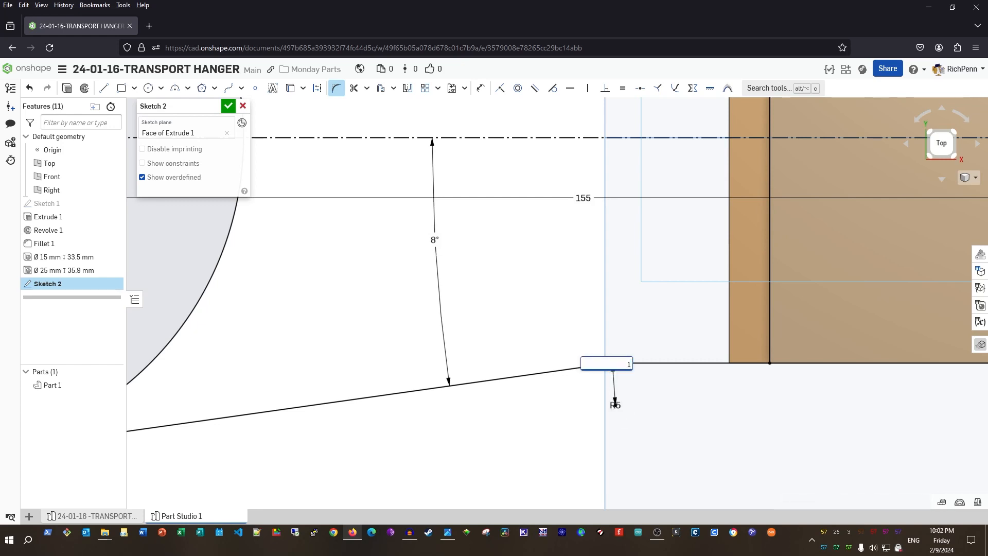
text(100)
key(Return)
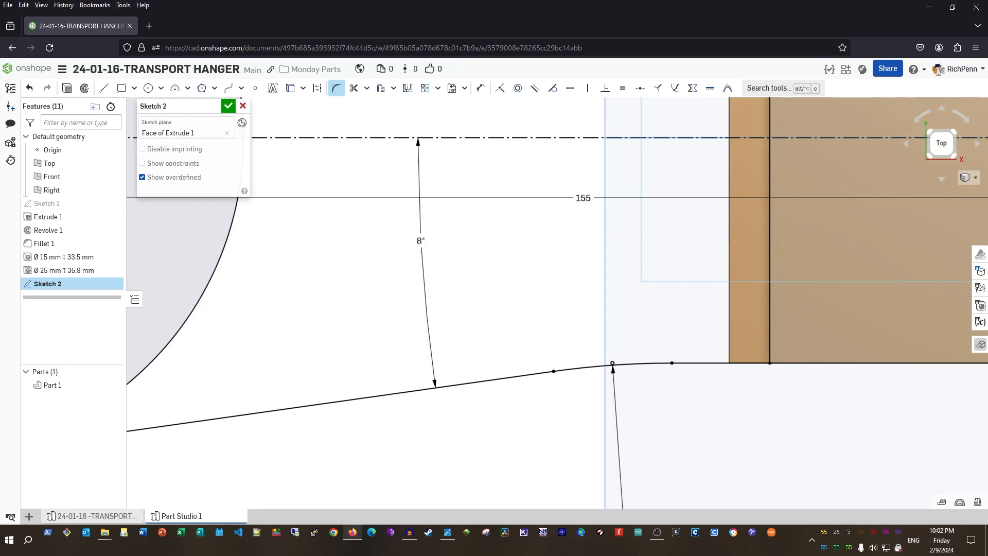
scroll(679, 441, down, 3)
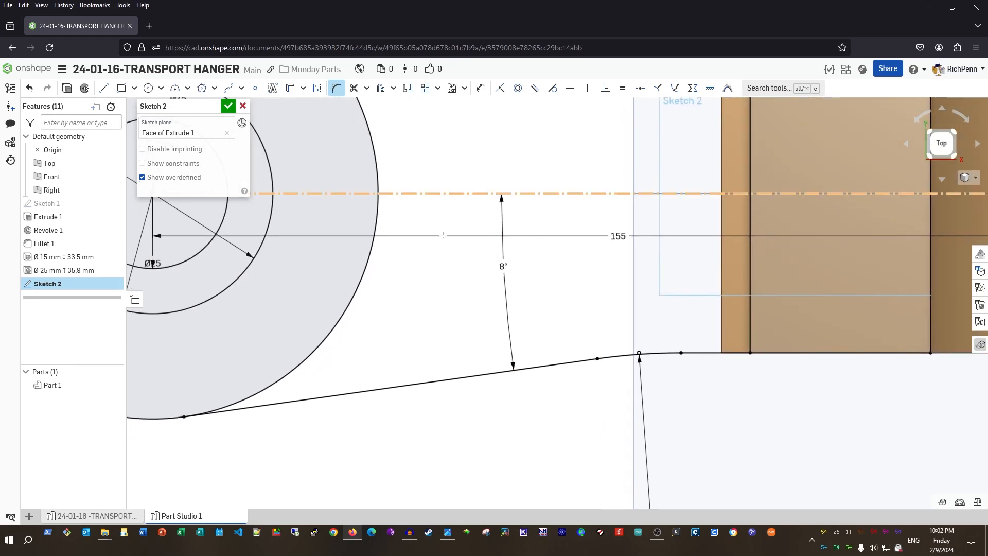
scroll(471, 253, down, 3)
middle_drag(479, 141, 496, 194)
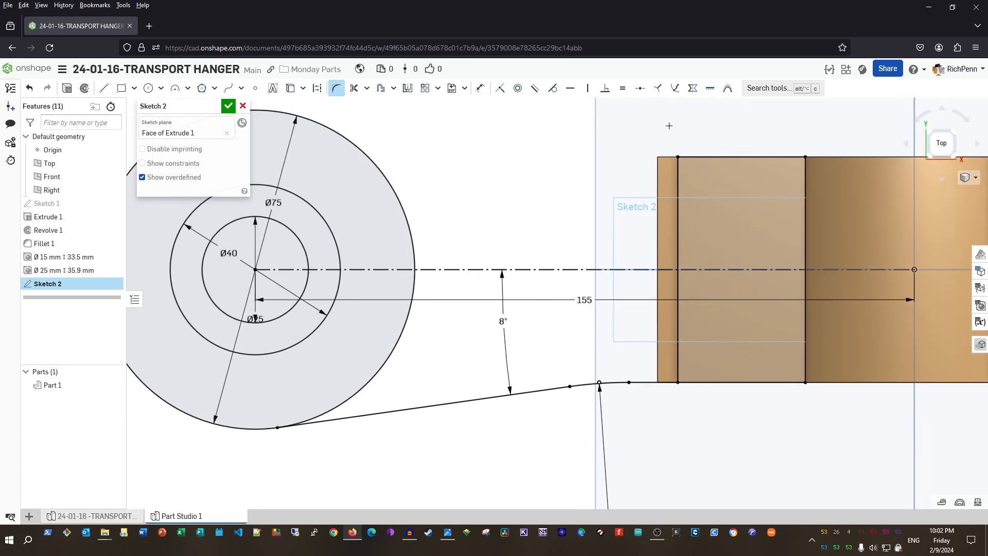
Mirror the lower arm edge and its fillet about the centreline, then finish Sketch 2
click(408, 88)
click(530, 269)
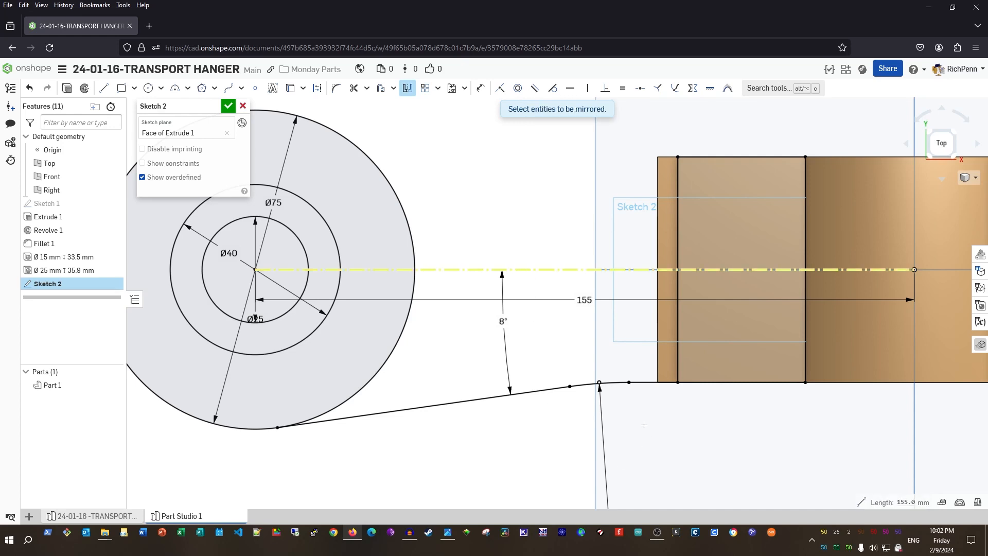
drag(637, 373, 554, 353)
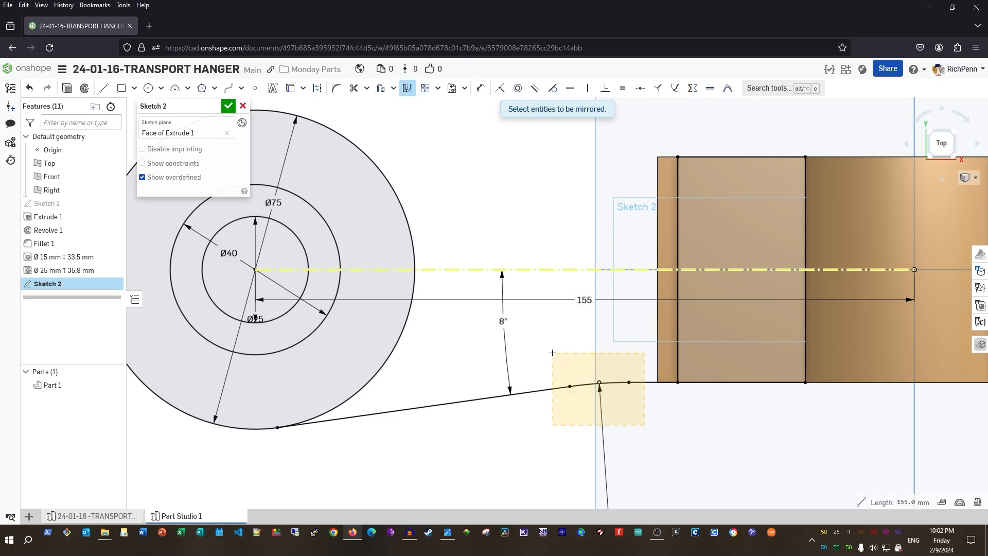
drag(546, 352, 547, 352)
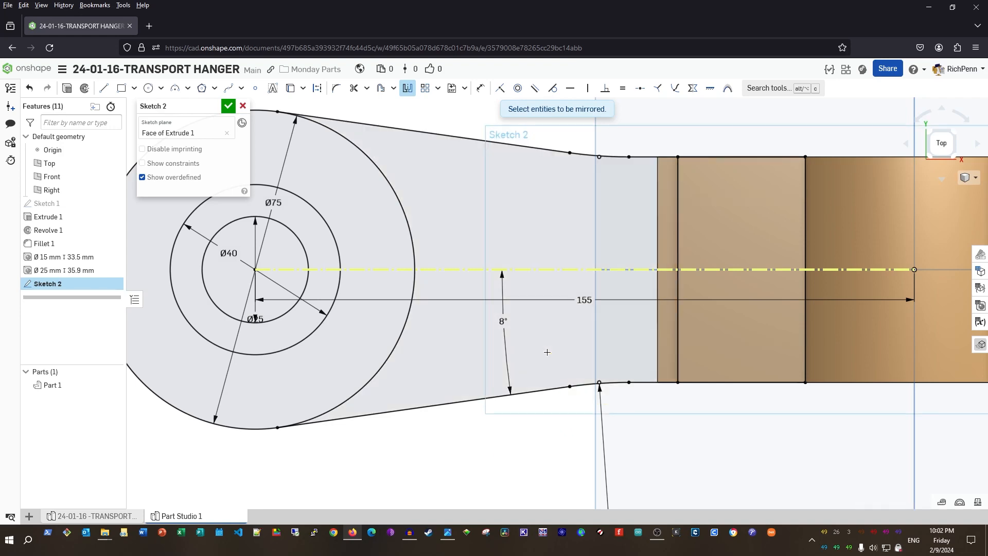
scroll(415, 347, down, 2)
right_drag(461, 477, 468, 412)
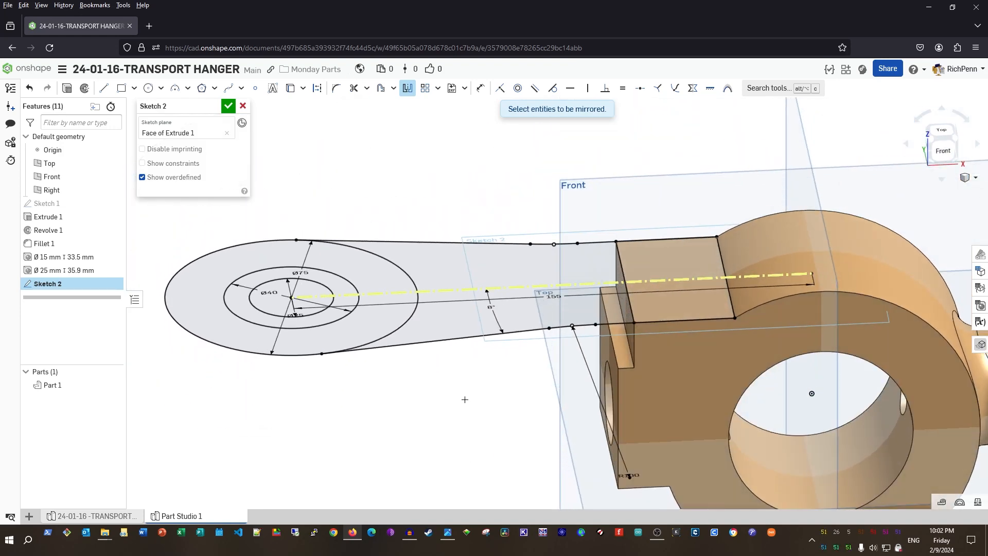
click(228, 106)
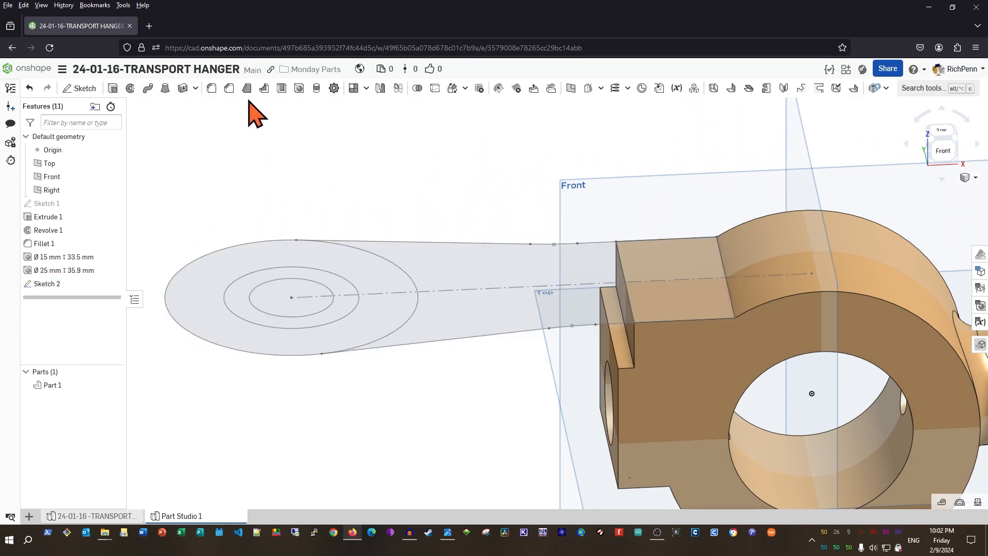
Extrude the three Sketch 2 arm regions 15 mm downward, adding them to Part 1
click(112, 88)
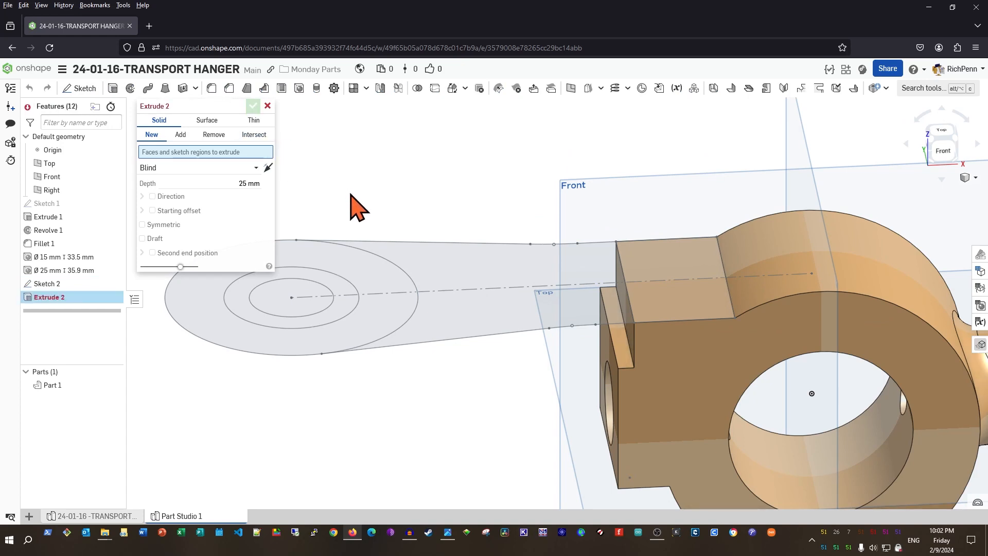
click(340, 286)
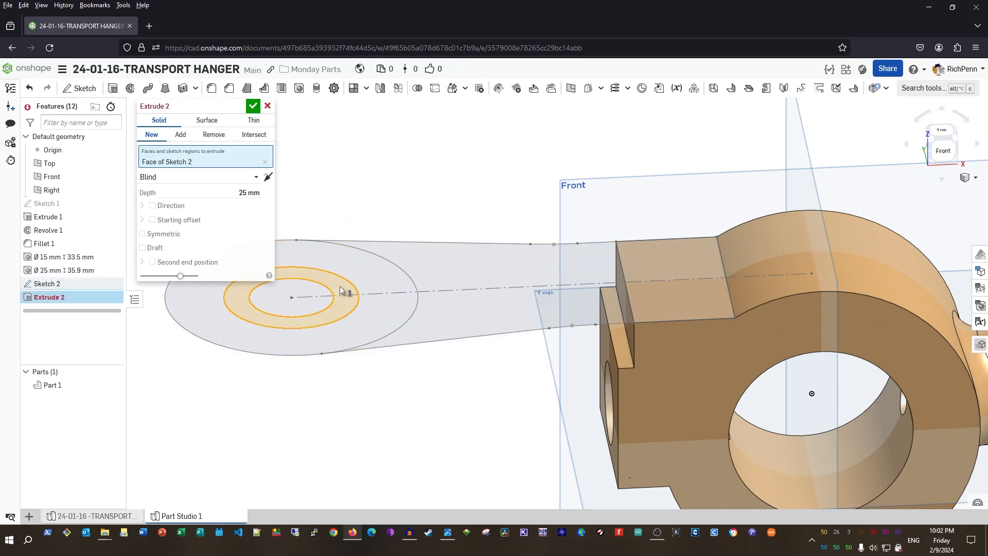
click(378, 285)
click(462, 274)
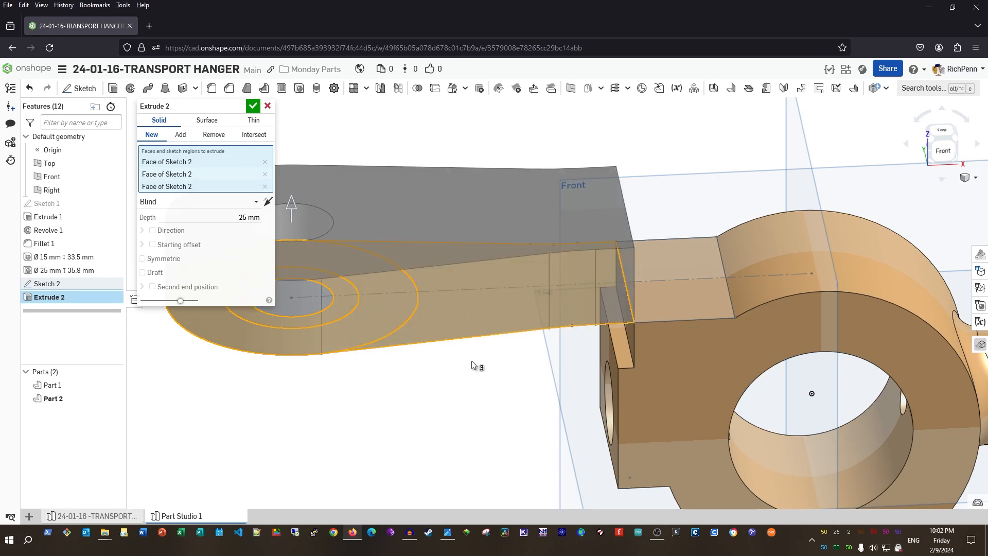
click(267, 201)
click(232, 217)
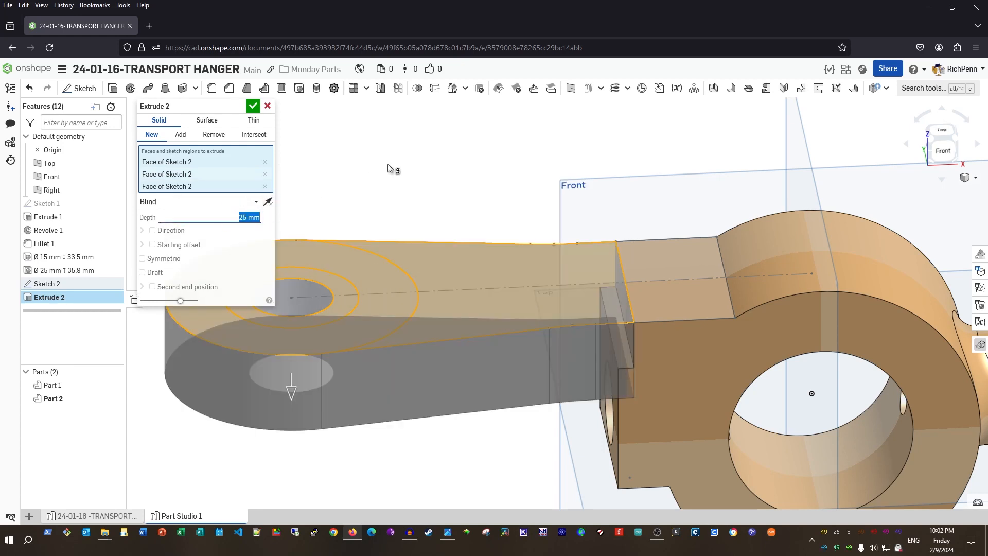
key(Tab)
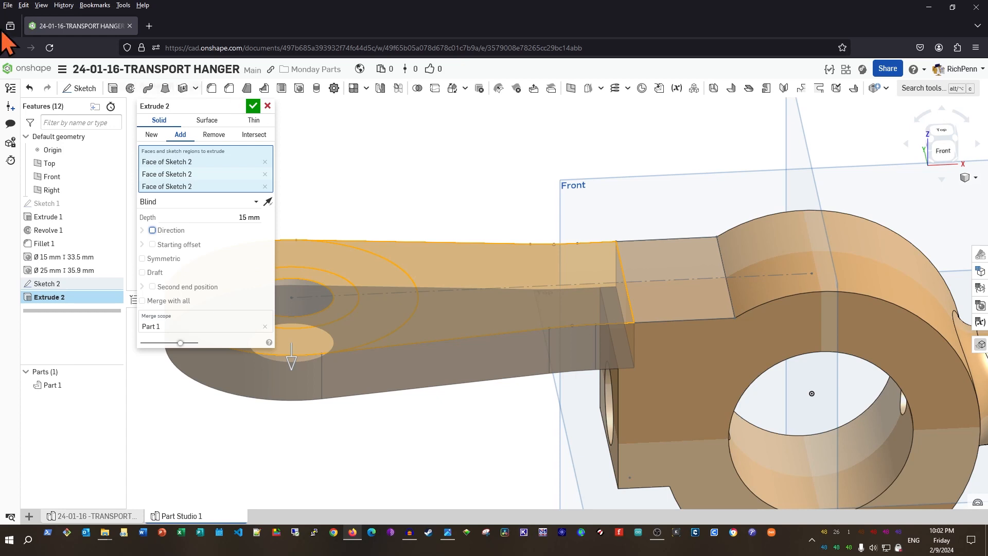
click(253, 106)
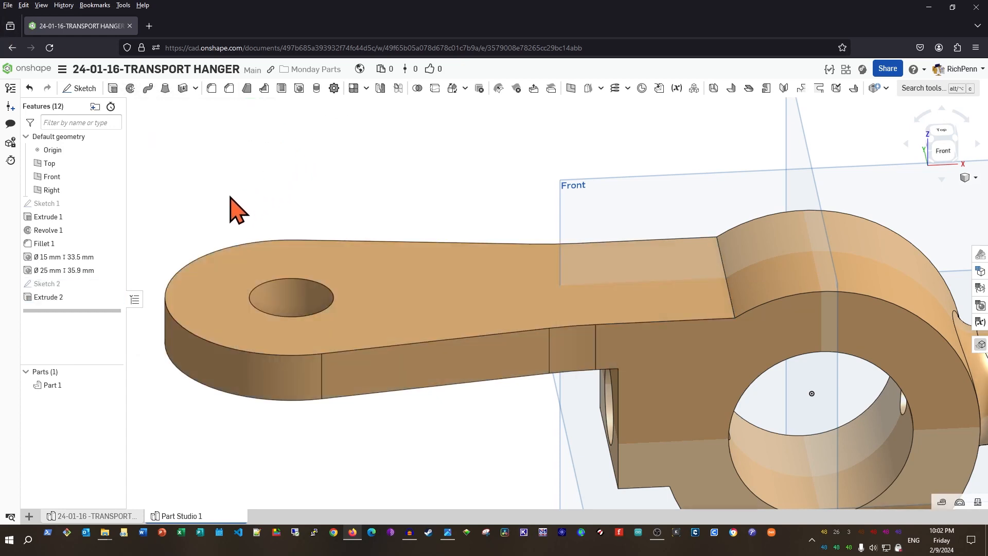
Extrude the Sketch 2 ring region around the end hole 18 mm into a boss
click(112, 284)
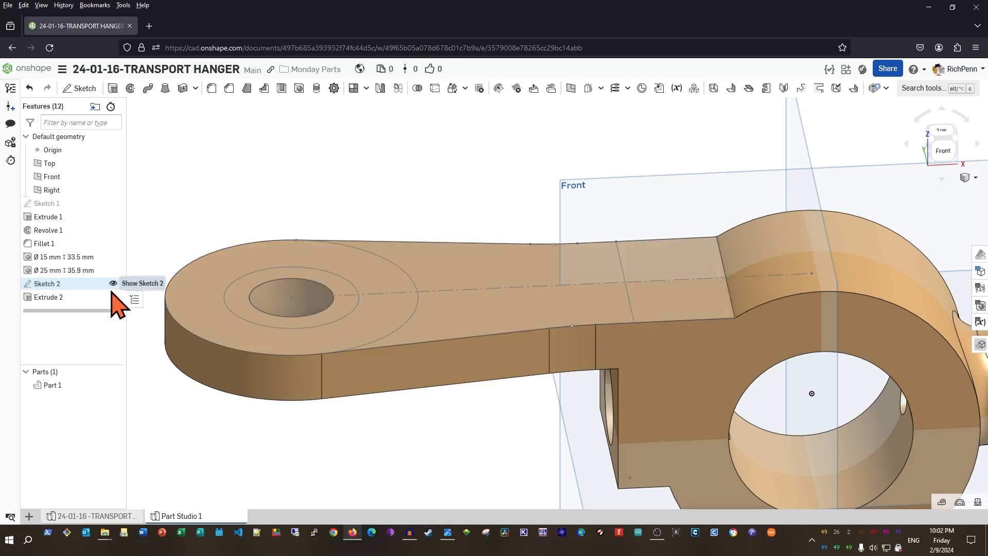
click(237, 298)
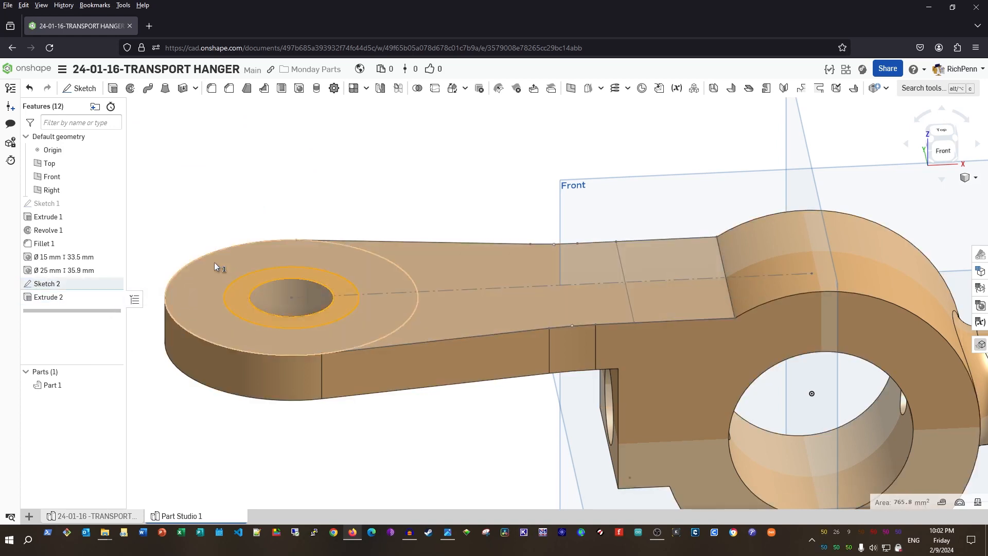
click(112, 91)
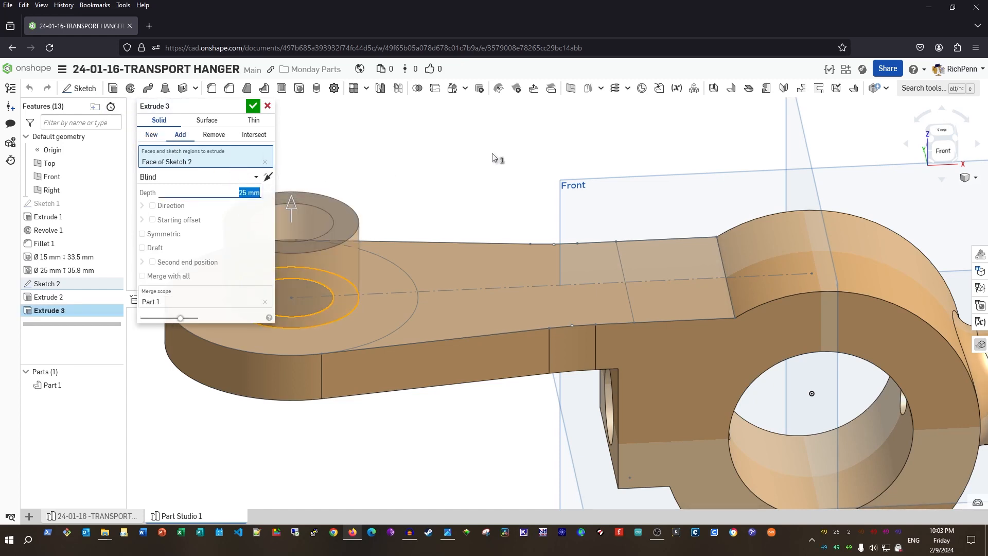
key(Return)
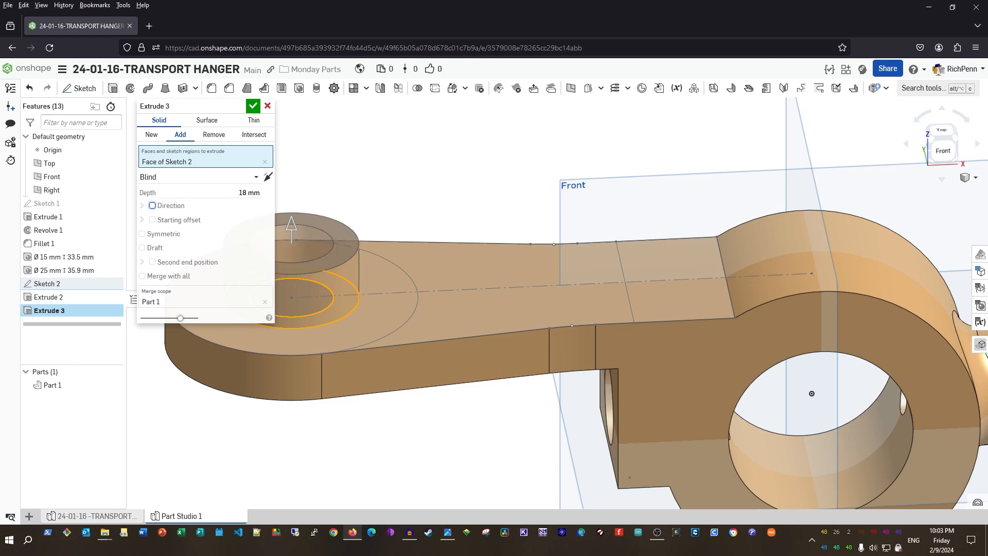
right_drag(557, 397, 516, 314)
View the arm face normal, tilt to an oblique angle, and hide the origin, planes and sketches
click(480, 293)
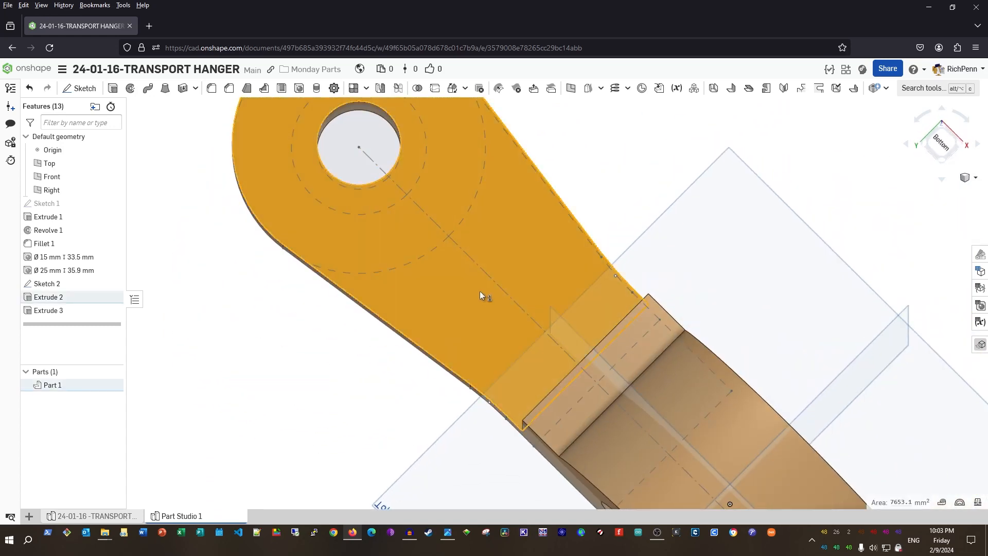
key(n)
click(658, 477)
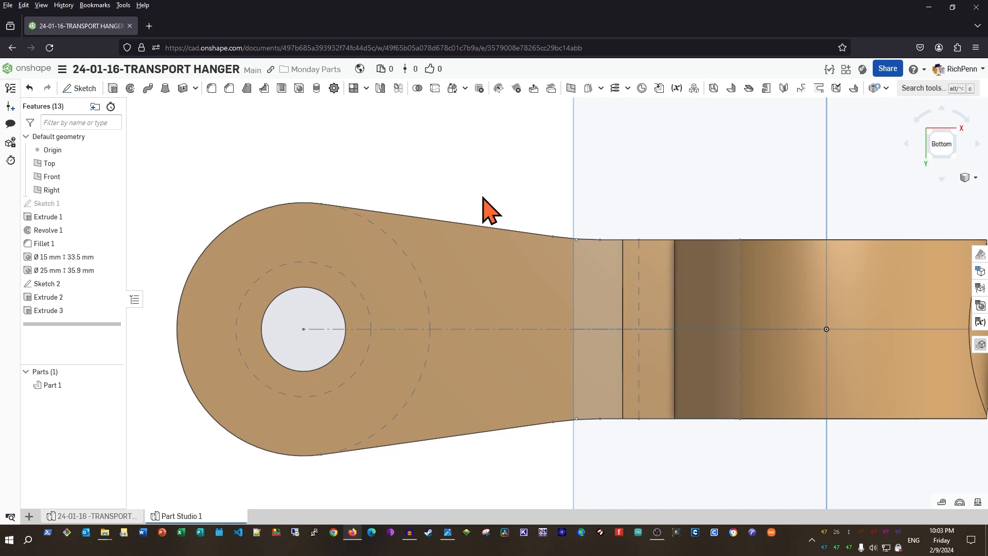
right_drag(678, 200, 683, 180)
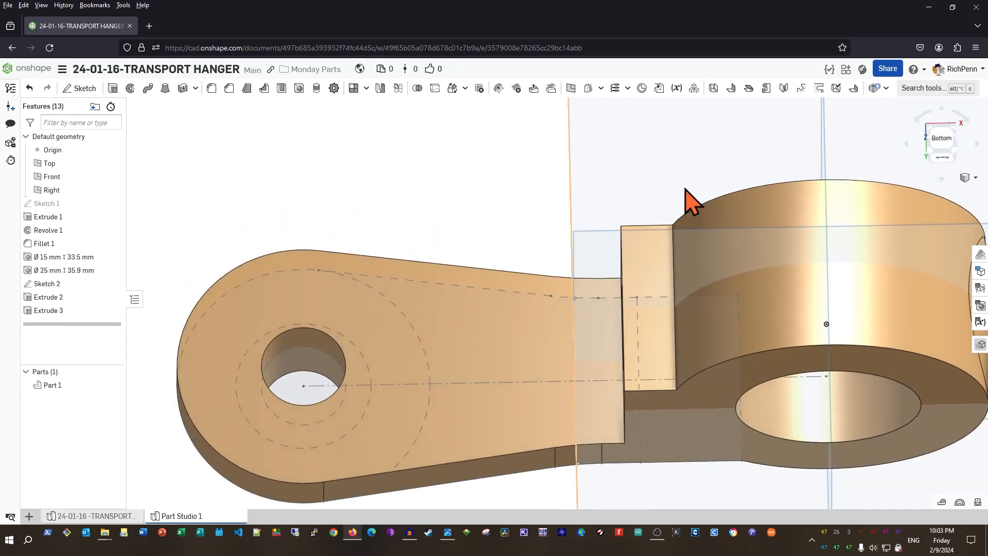
key(p)
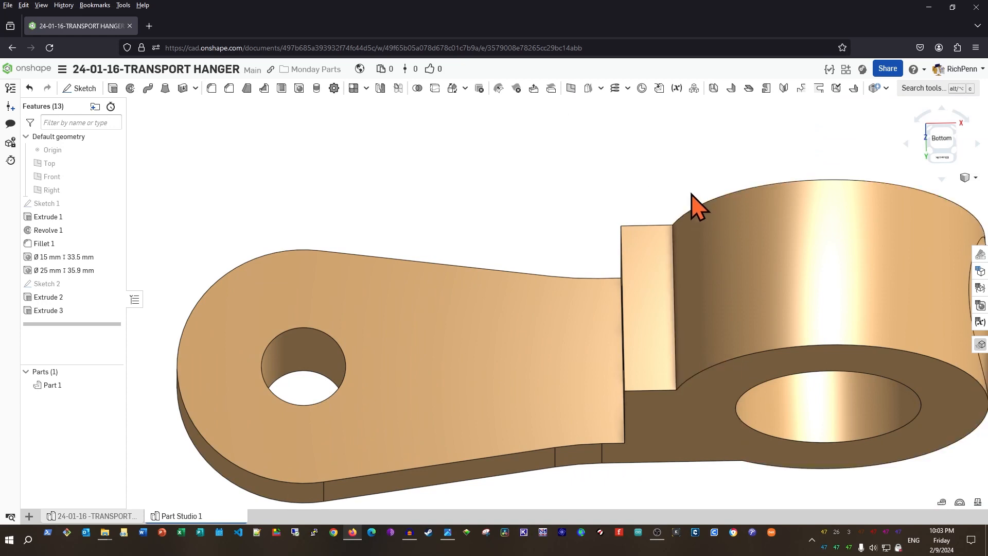
Start Sketch 3 on the Extrude 1 face, project the hole edge, and draw a Ø200 circle on it
key(shift+s)
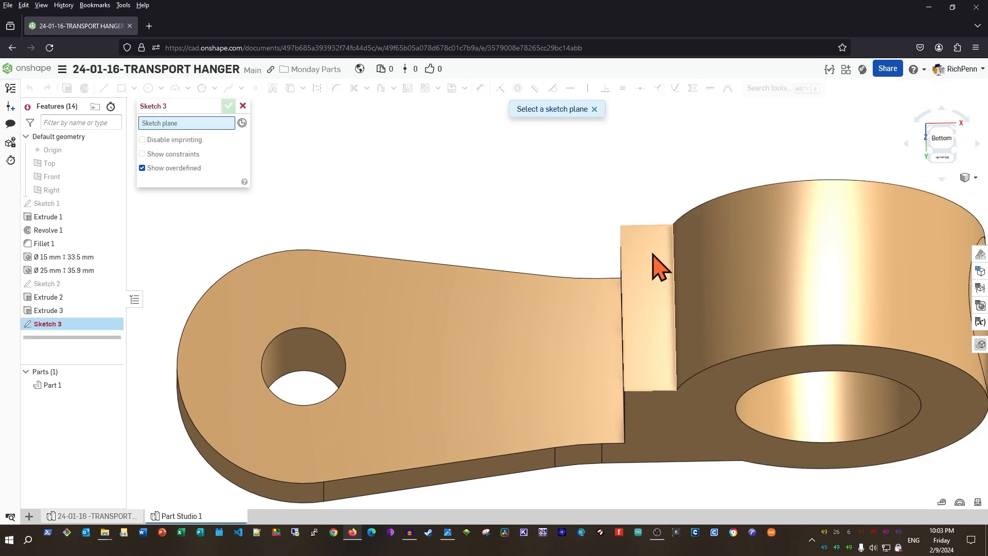
click(642, 310)
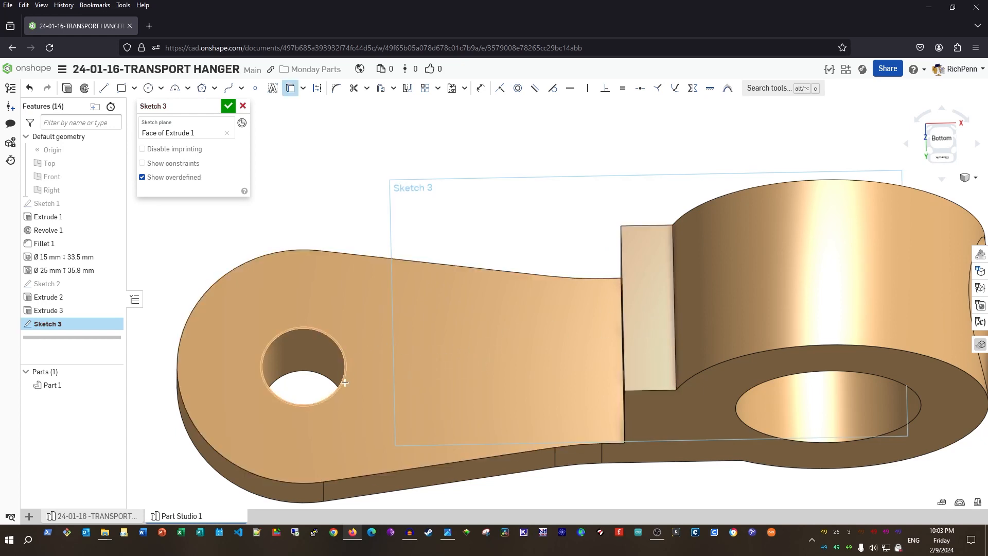
click(314, 404)
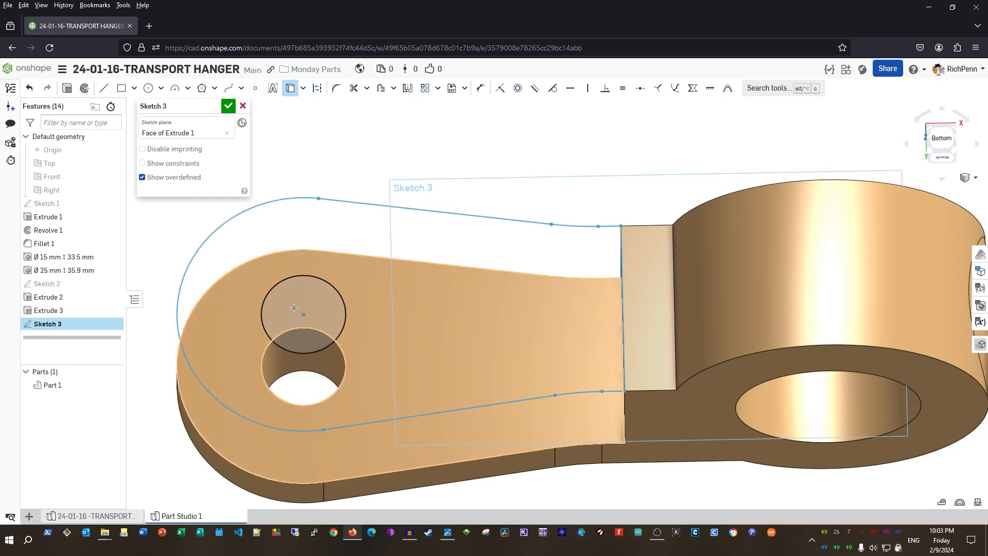
key(c)
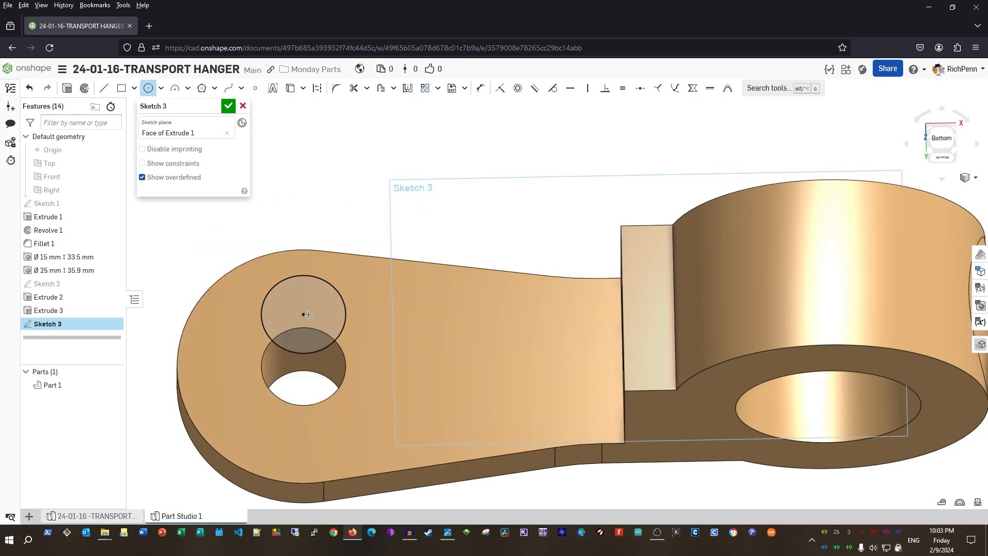
click(304, 314)
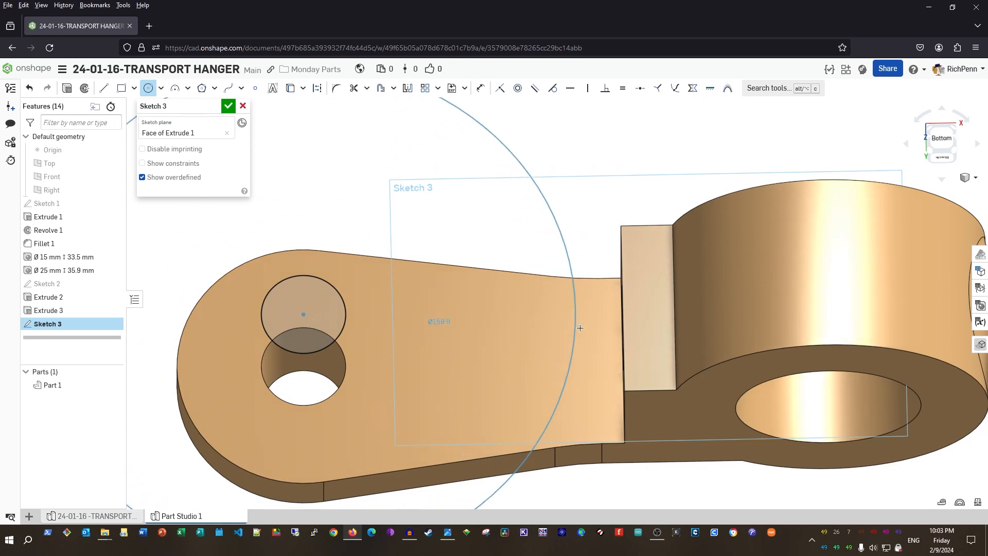
click(649, 307)
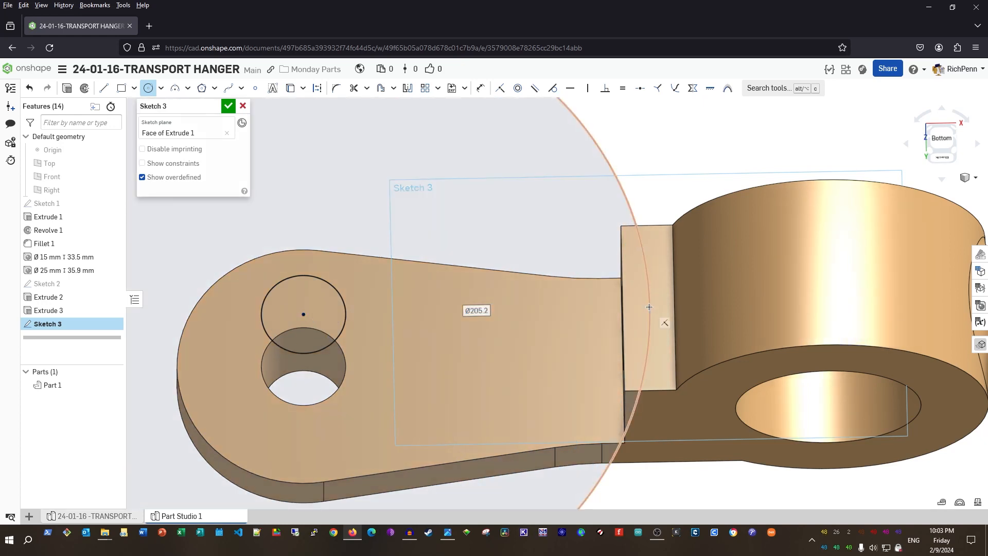
text(100*2)
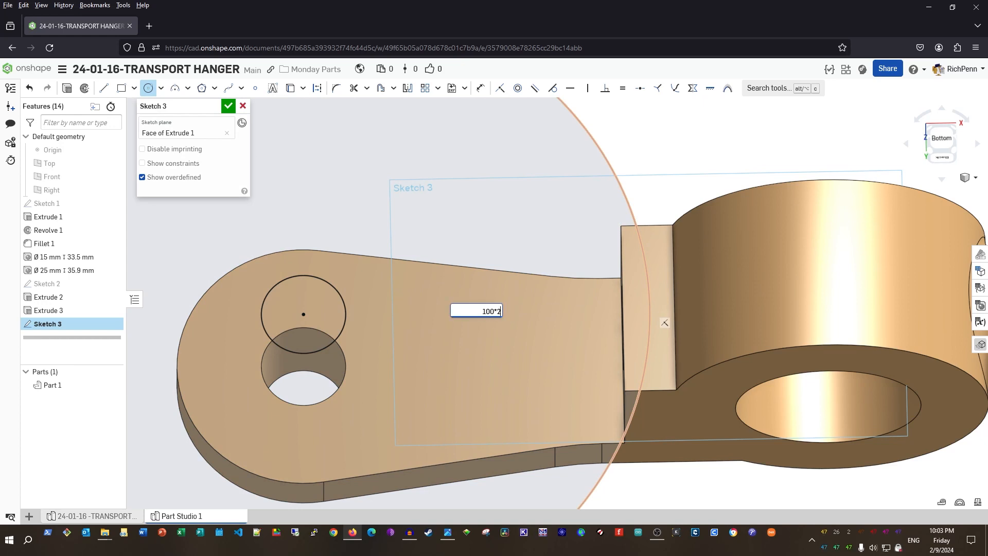
key(Return)
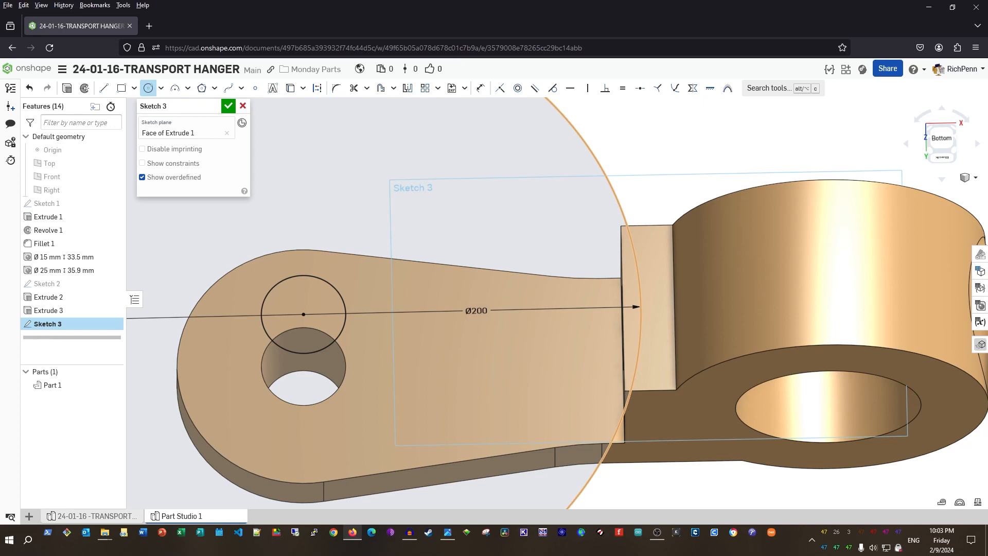
Project the block face's edges into Sketch 3 and finish the sketch
scroll(595, 296, up, 2)
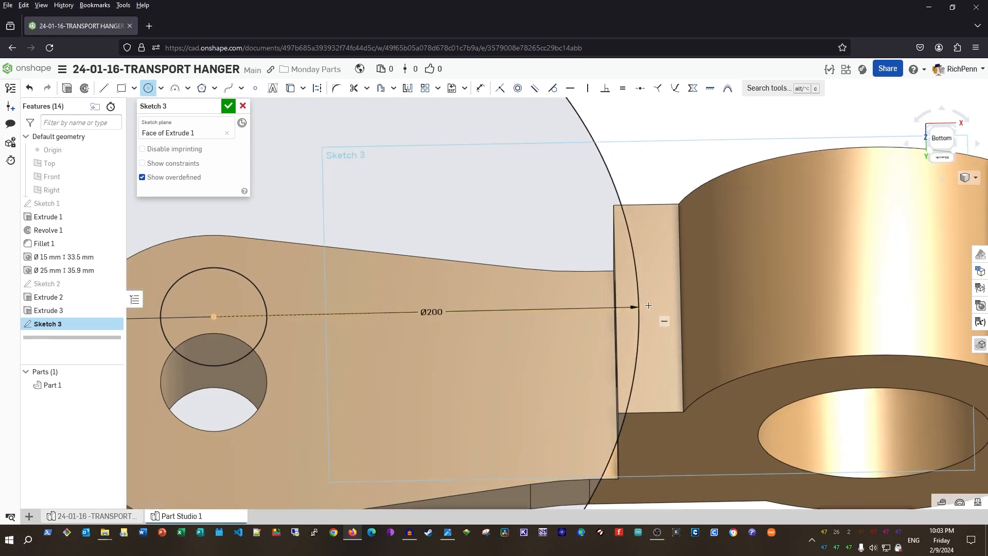
click(290, 93)
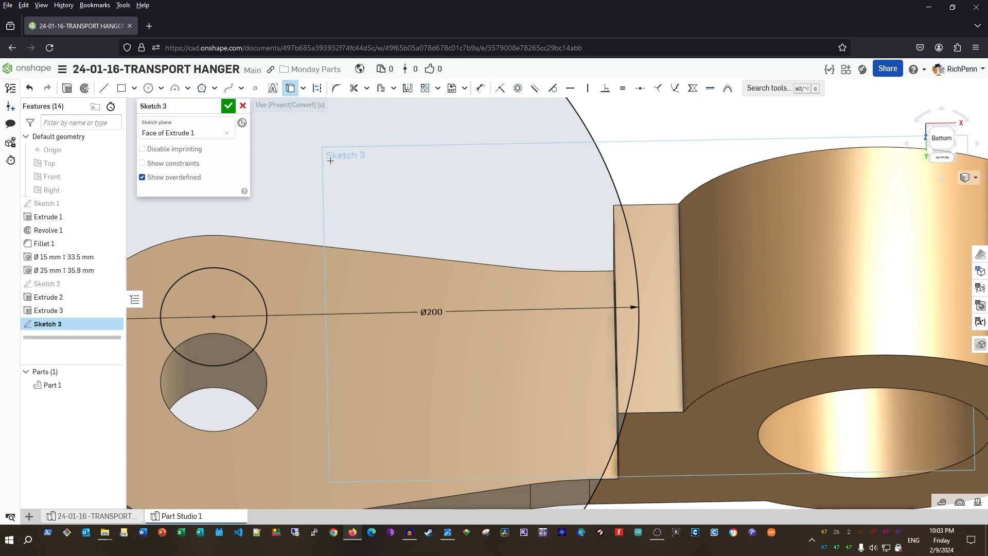
click(654, 355)
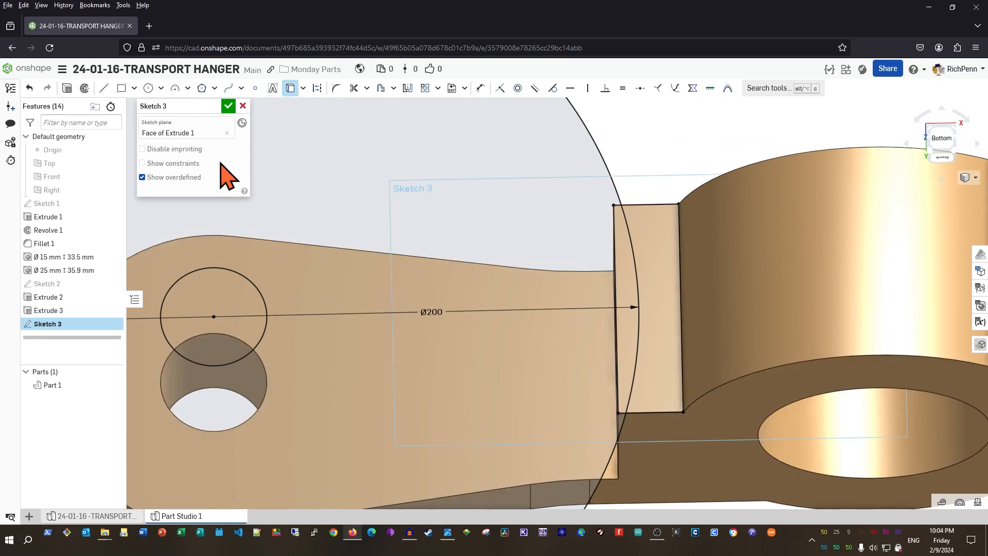
click(228, 106)
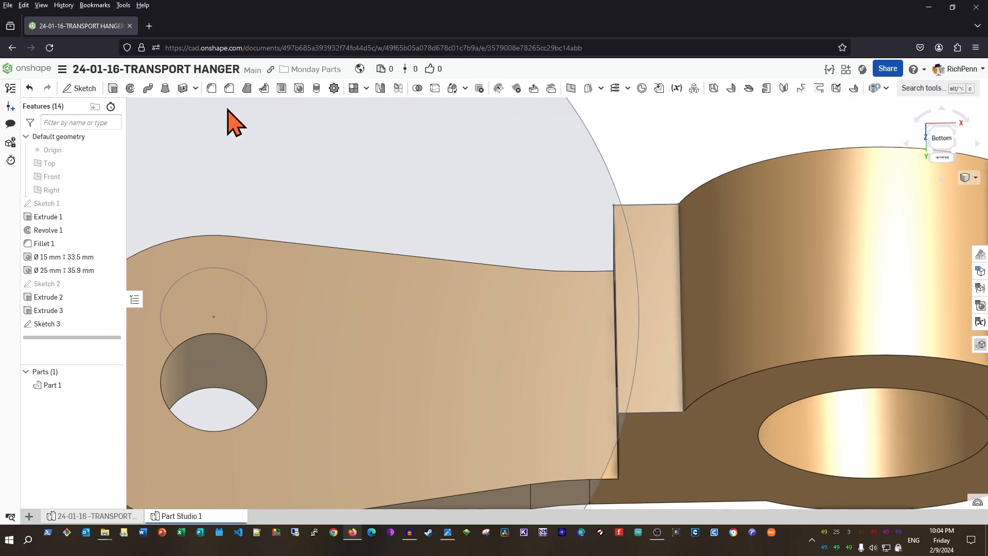
Cut the lens-shaped Sketch 3 region with Remove, Up to face, stopping at the Extrude 2 face
click(113, 385)
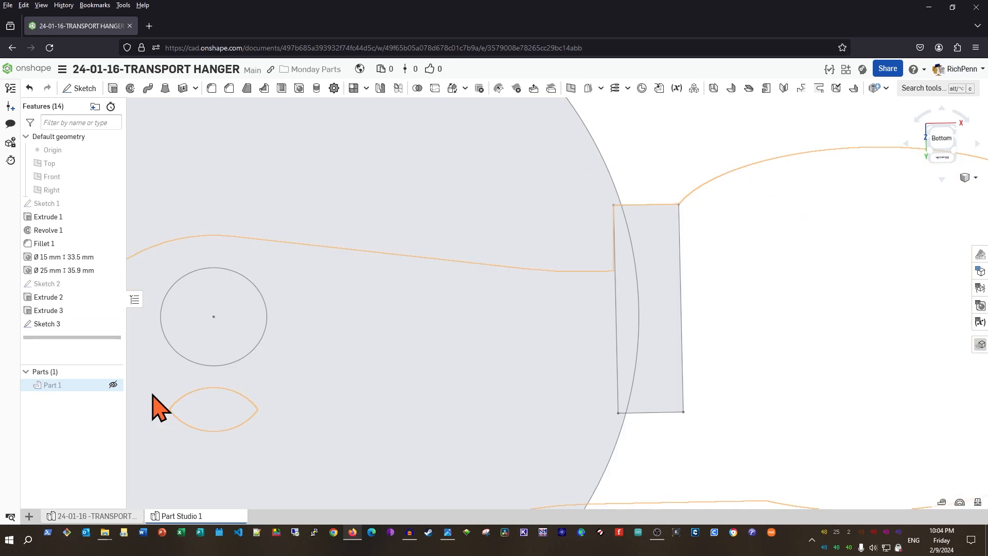
click(628, 313)
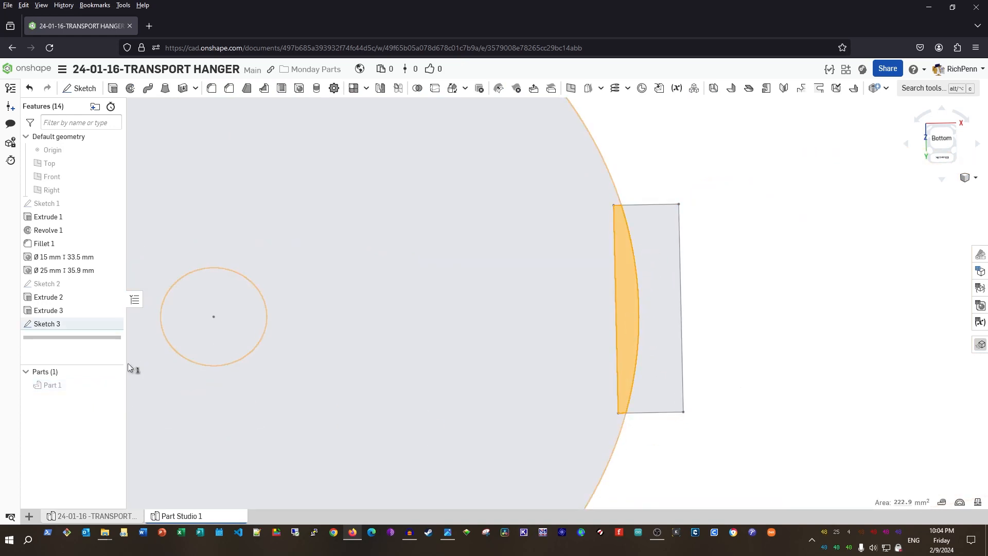
click(112, 384)
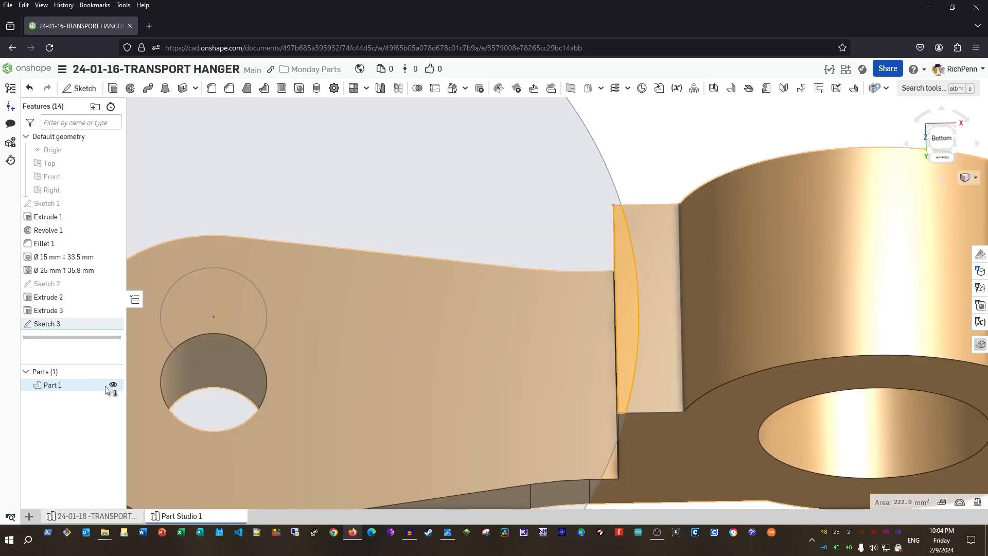
click(113, 88)
right_drag(406, 216, 425, 199)
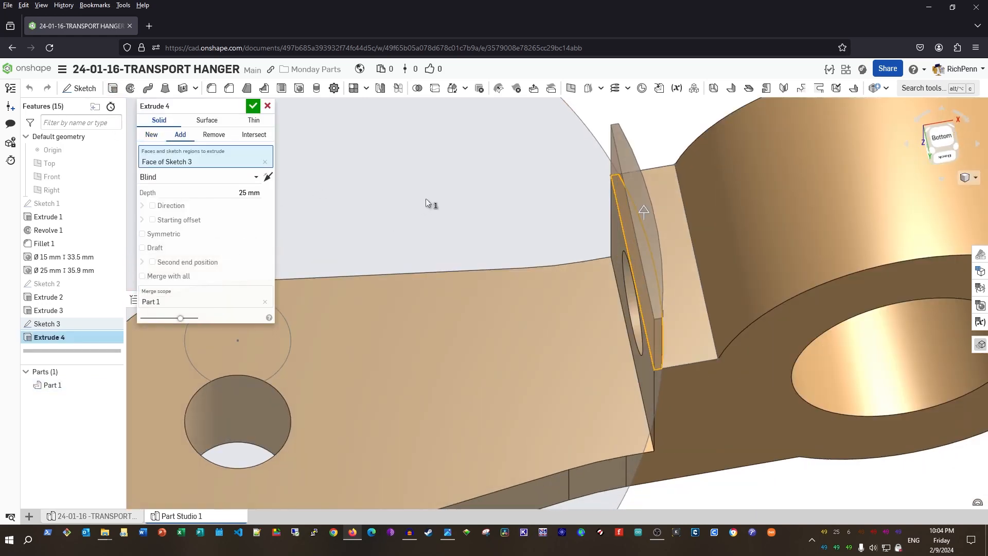
click(212, 135)
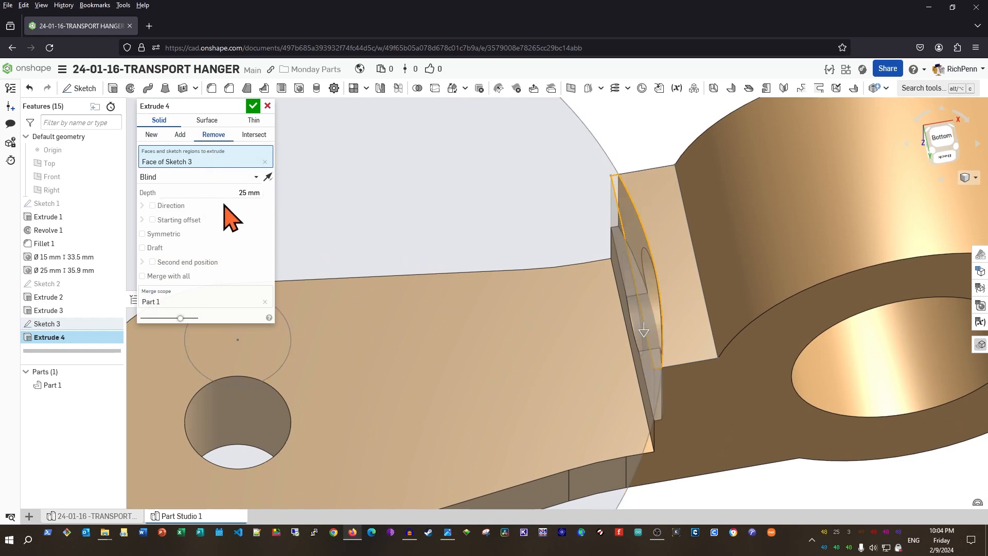
click(253, 177)
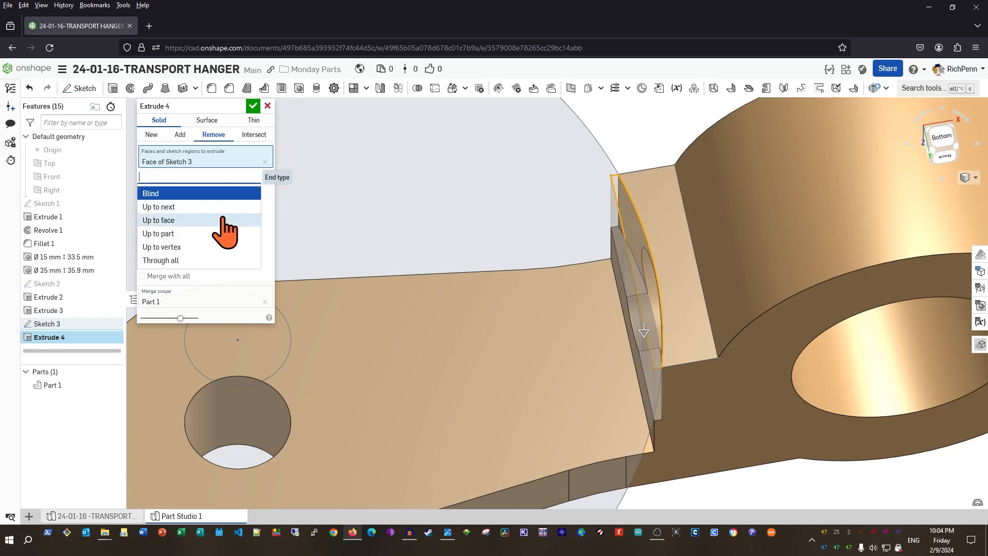
click(225, 220)
click(462, 368)
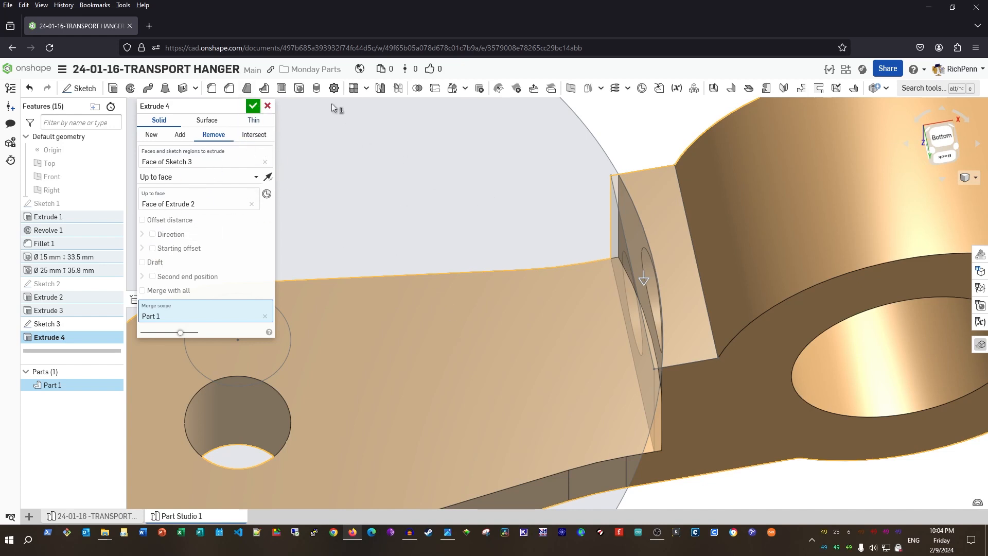
click(253, 106)
right_drag(404, 232, 414, 259)
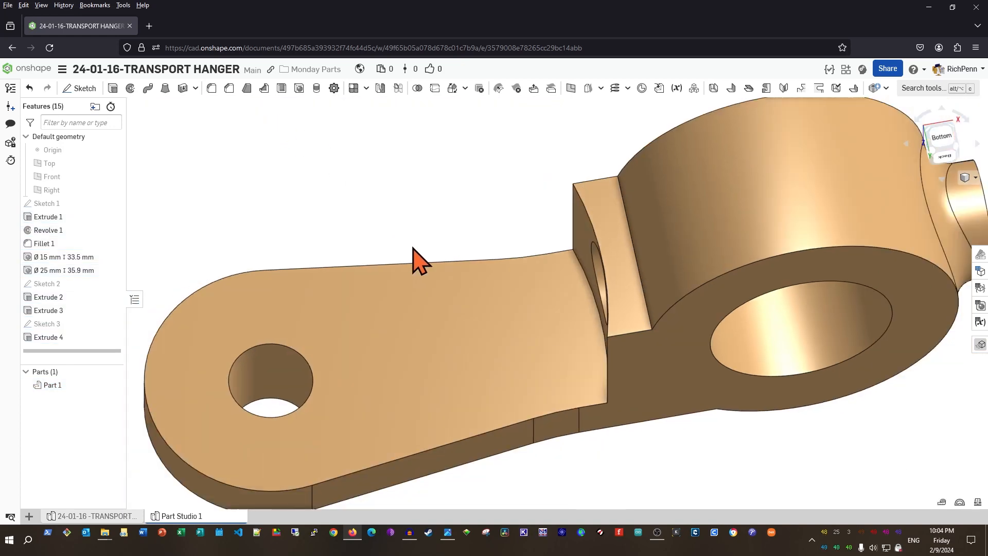
scroll(414, 249, down, 2)
right_drag(552, 446, 558, 419)
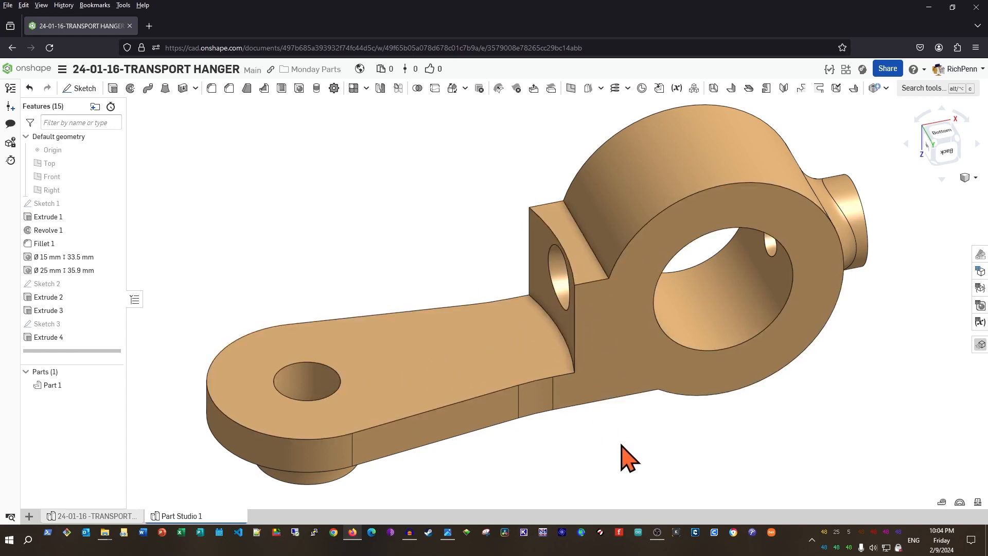
right_drag(619, 436, 646, 431)
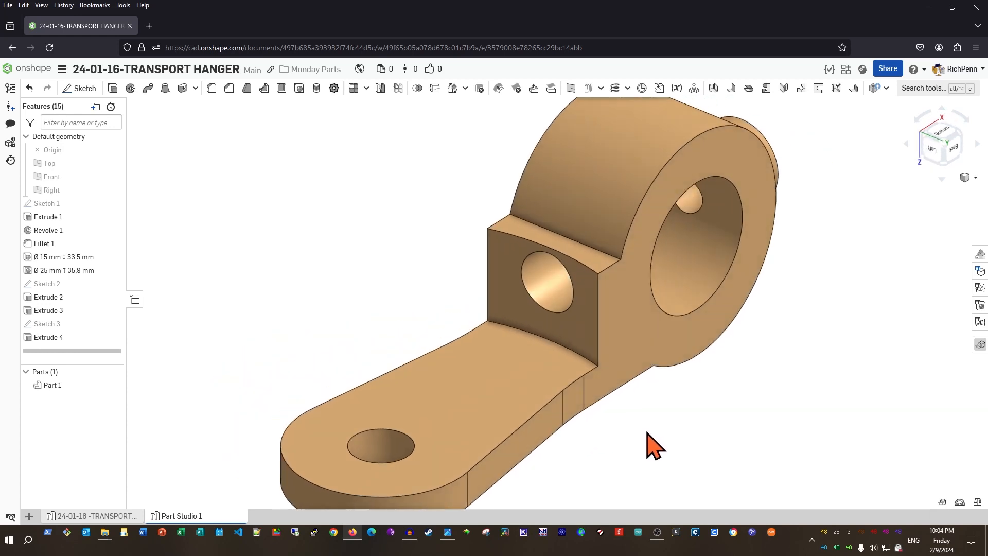
Add a 10 mm fillet to the side block's left and right vertical edges
click(212, 89)
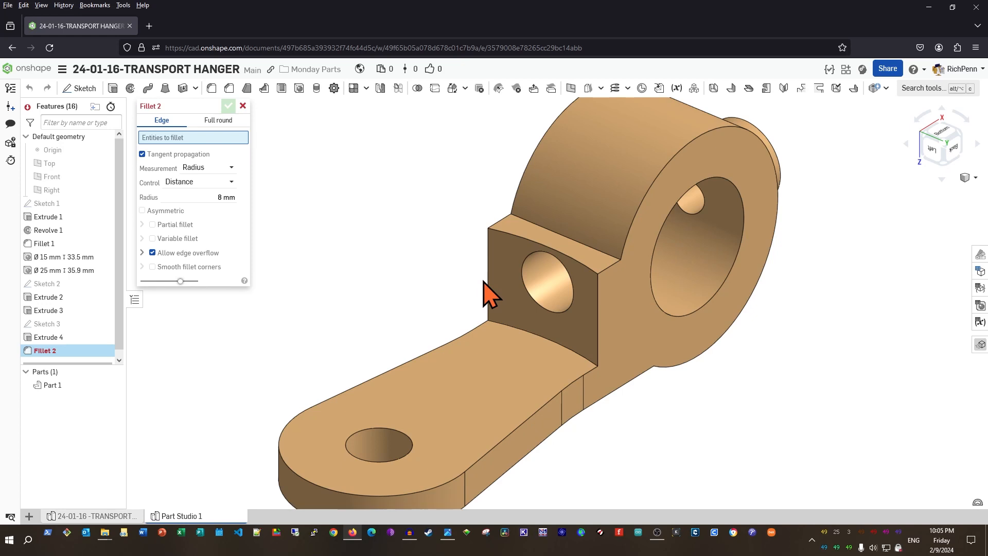
click(202, 197)
text(10)
key(Tab)
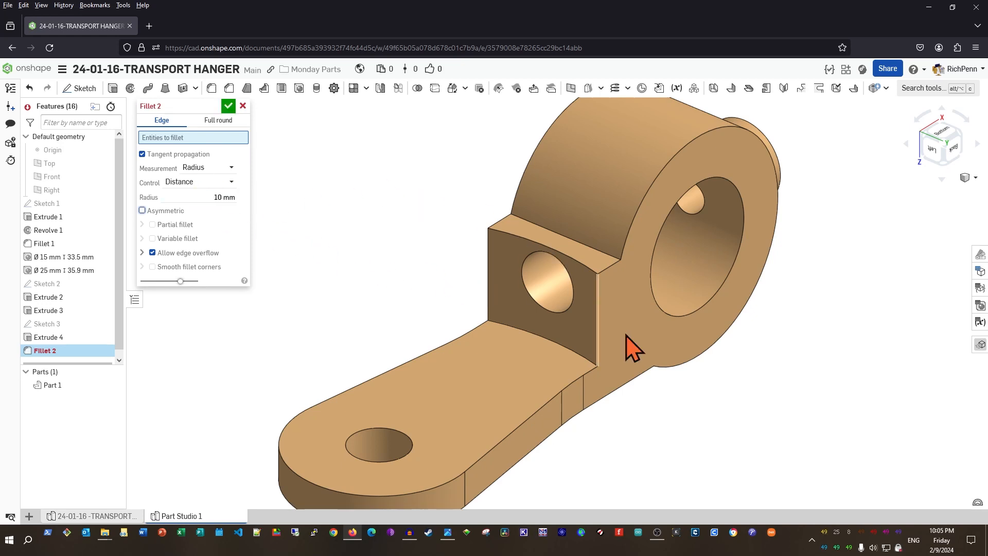
click(488, 302)
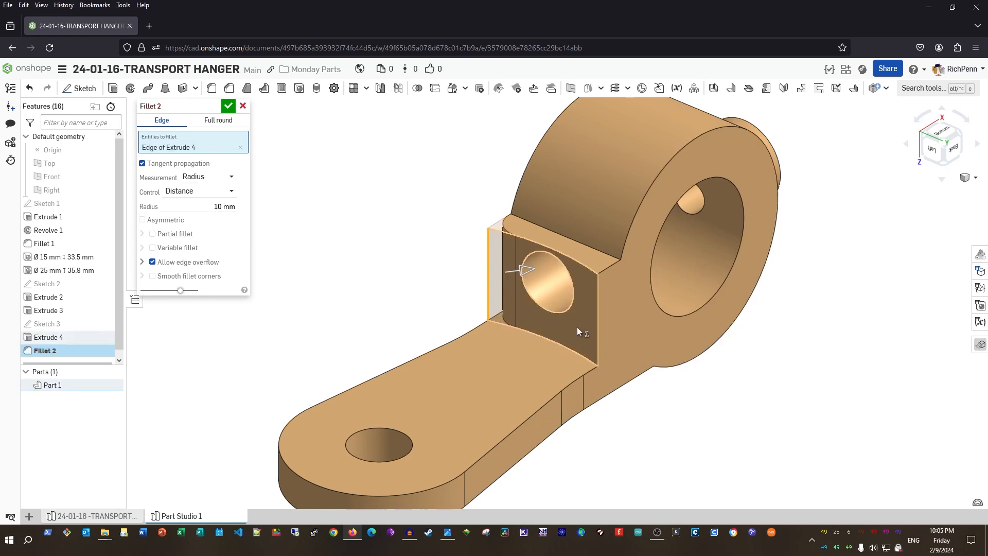
click(597, 337)
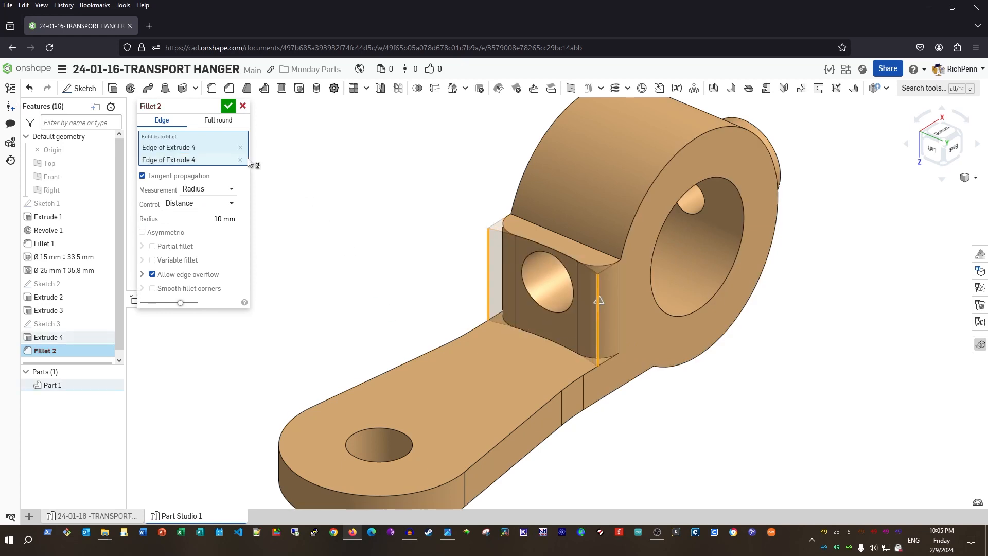
click(228, 107)
right_drag(378, 188, 349, 168)
right_drag(896, 482, 752, 366)
middle_drag(785, 340, 759, 232)
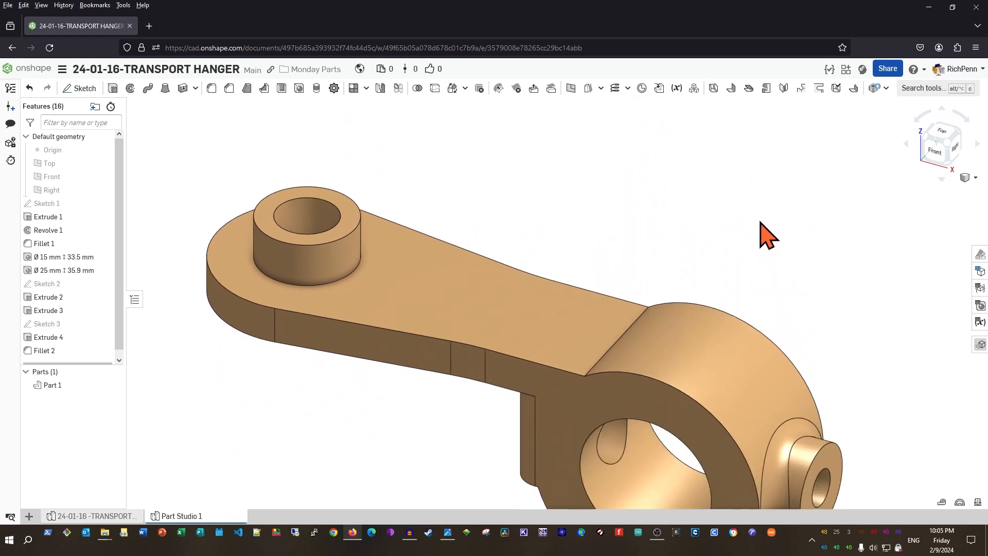
View the hub flange face normal, show the default planes, and begin a new sketch
click(679, 411)
key(n)
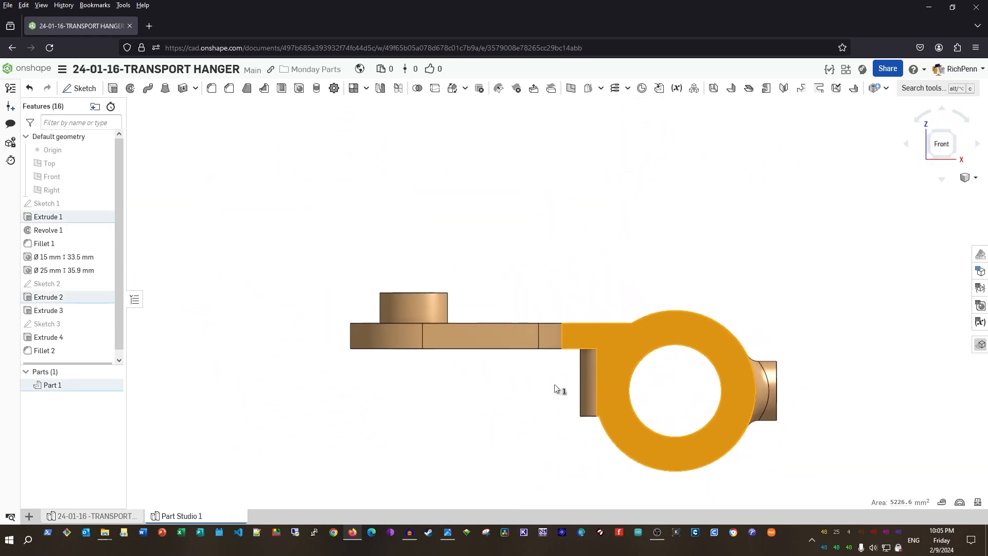
click(557, 390)
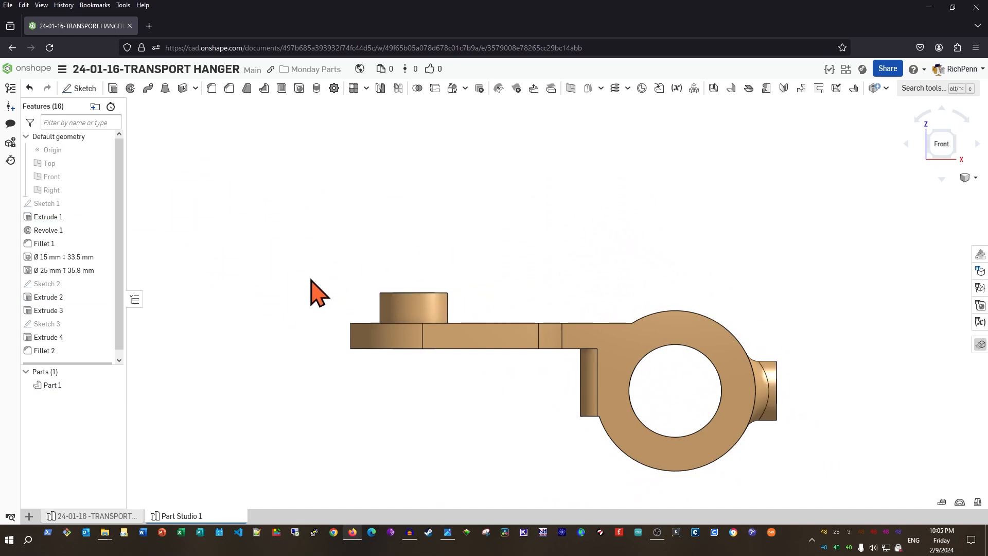
key(p)
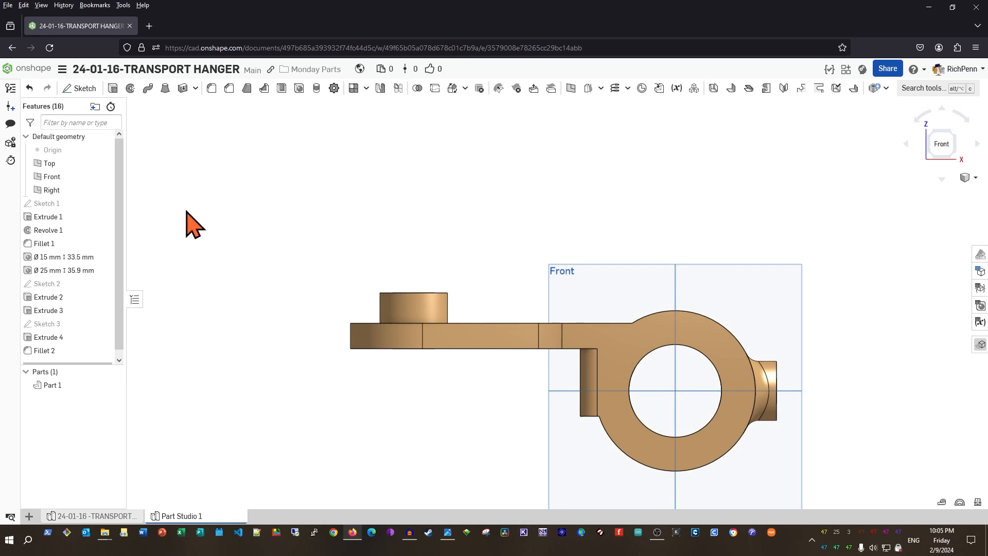
click(78, 88)
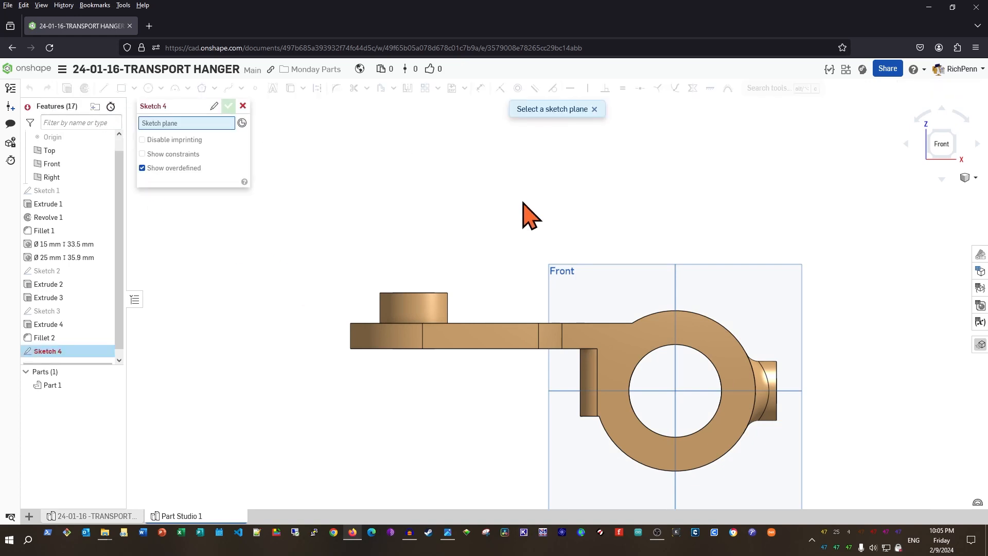
Place Sketch 4 on the Front plane and intersect it with the arm top and boss faces
click(572, 273)
right_drag(479, 424, 478, 466)
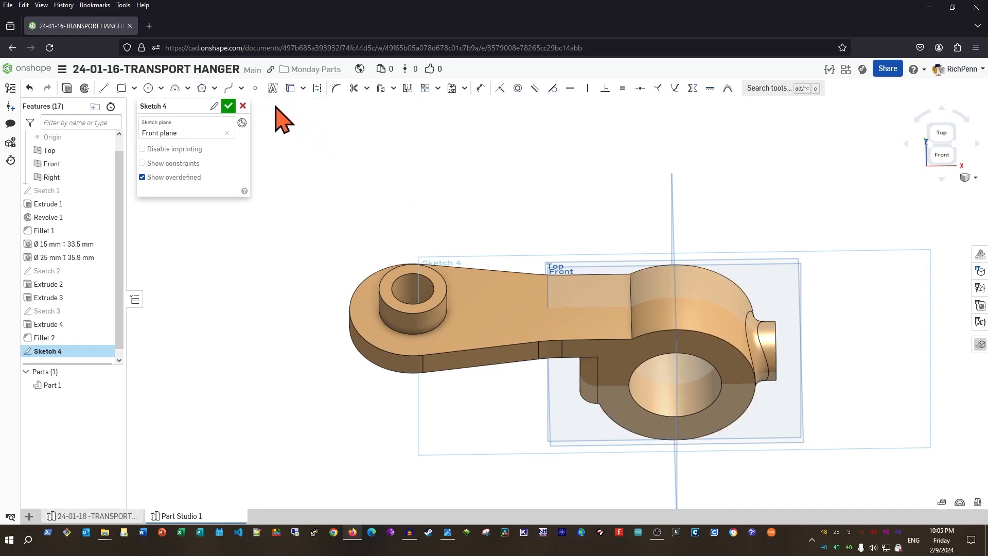
click(303, 88)
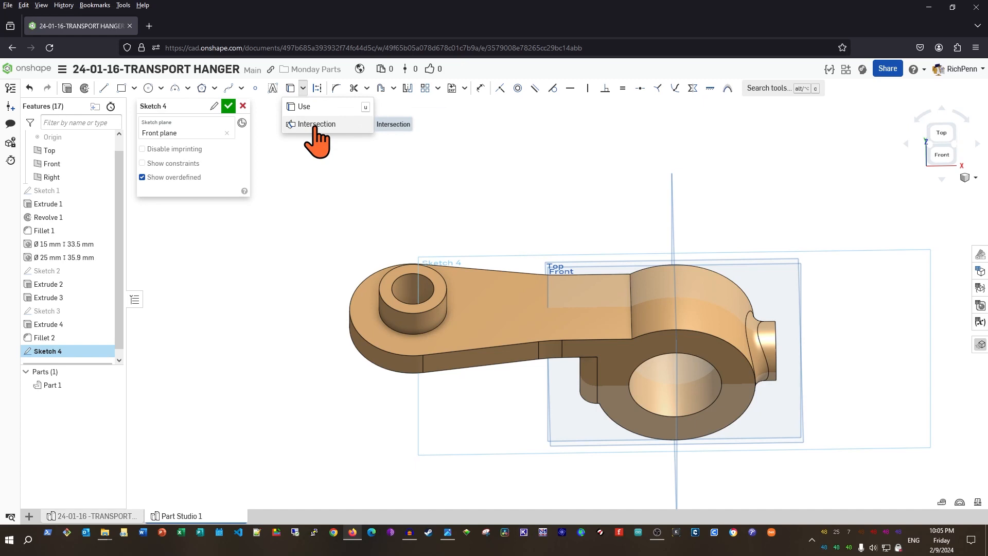
click(315, 124)
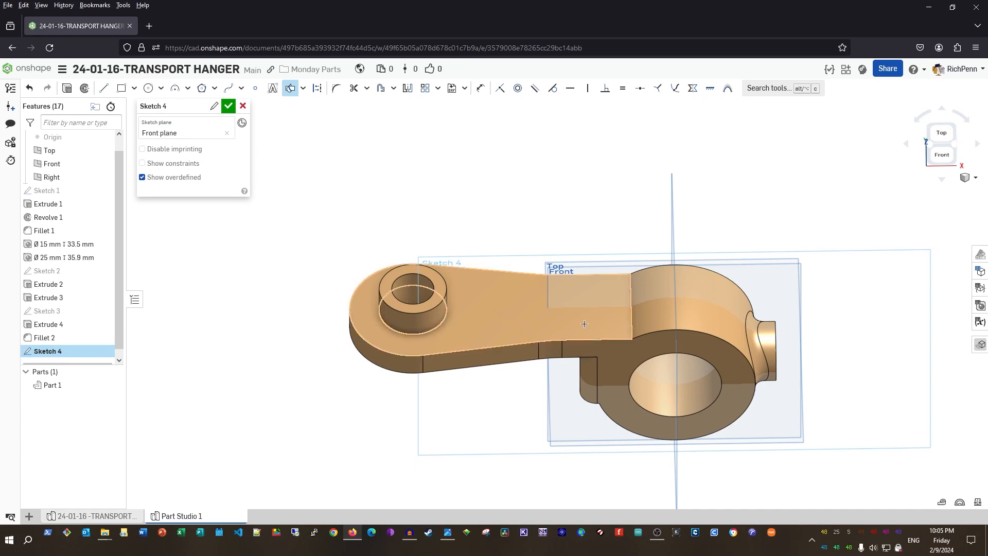
click(501, 325)
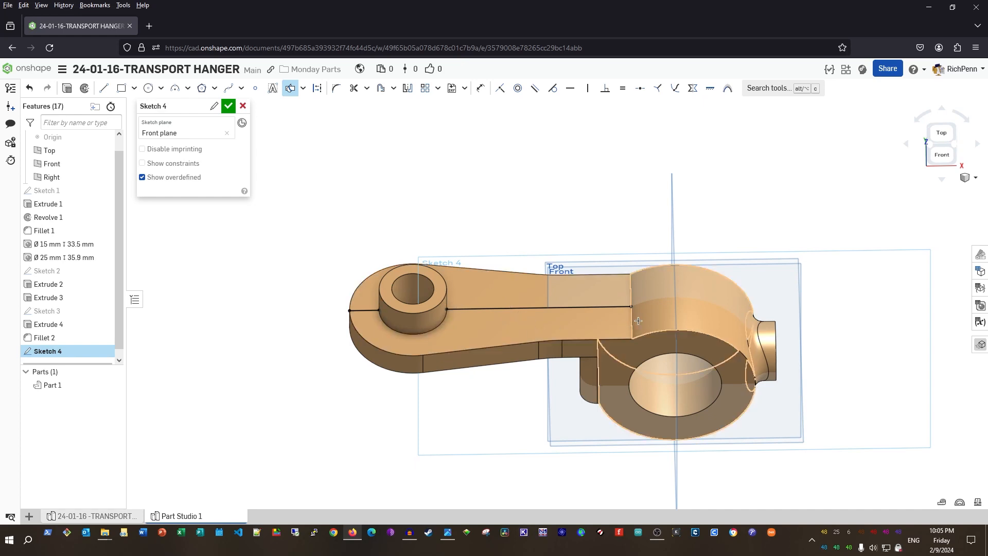
click(656, 312)
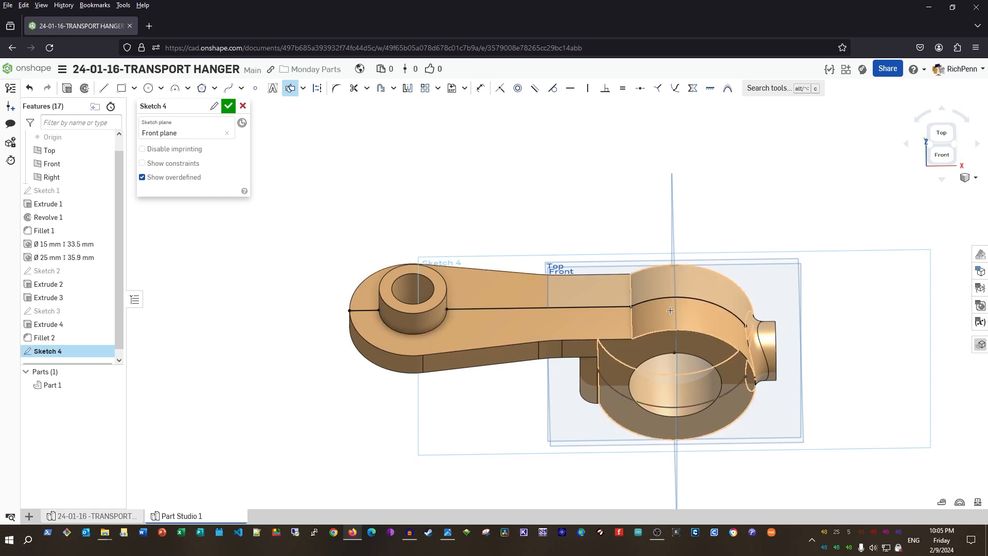
right_drag(489, 393, 485, 271)
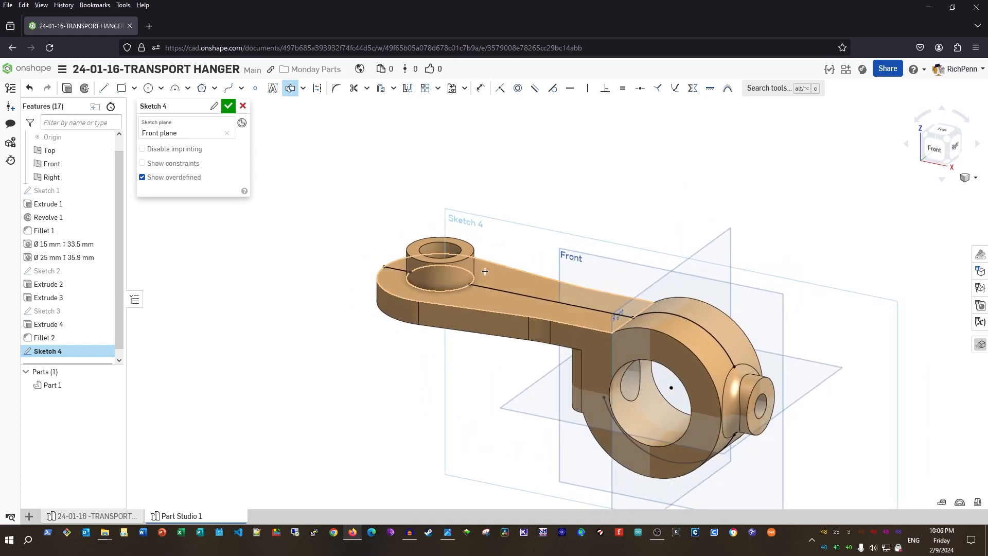
click(448, 278)
right_drag(362, 335, 298, 448)
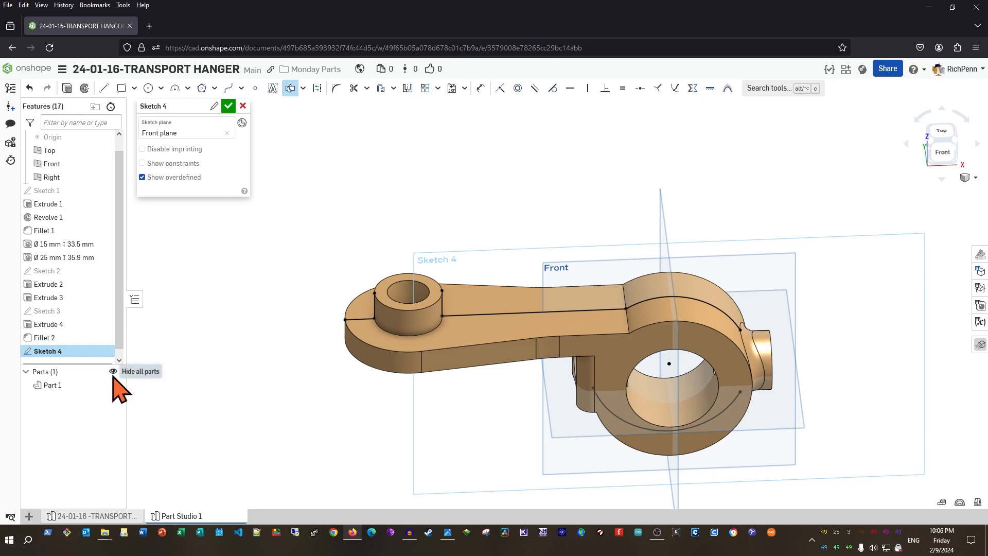
Hide Part 1 and draw a short vertical line plus a slanted line from the left edge
click(113, 384)
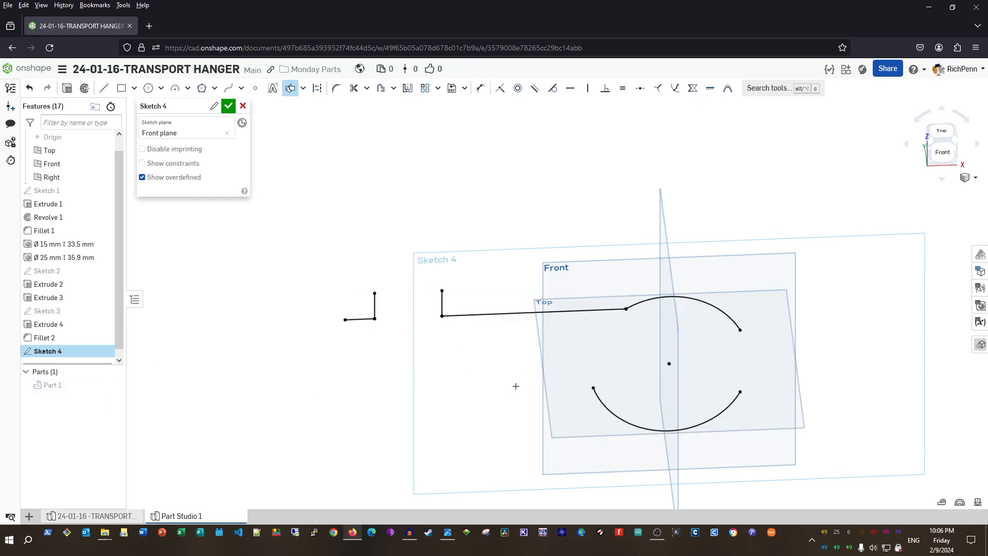
key(n)
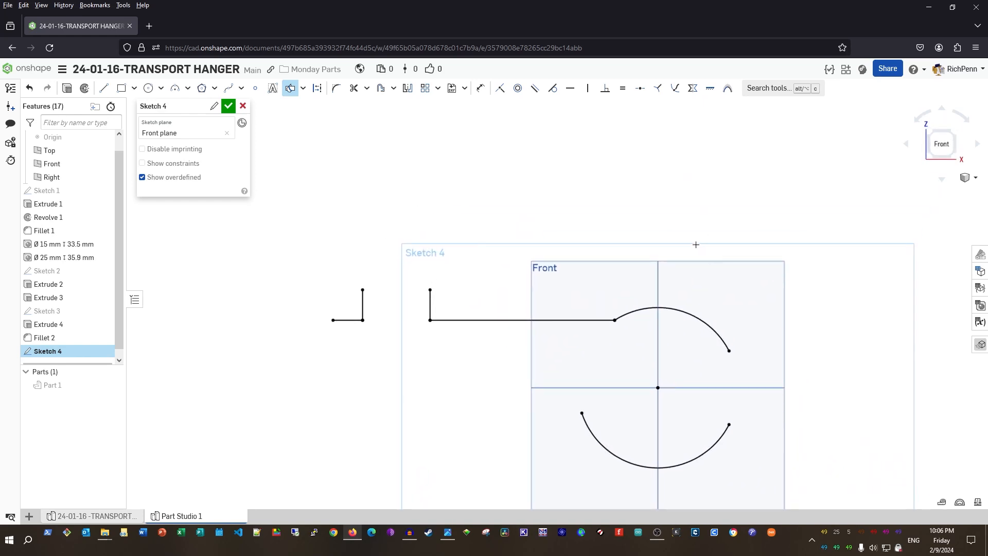
key(l)
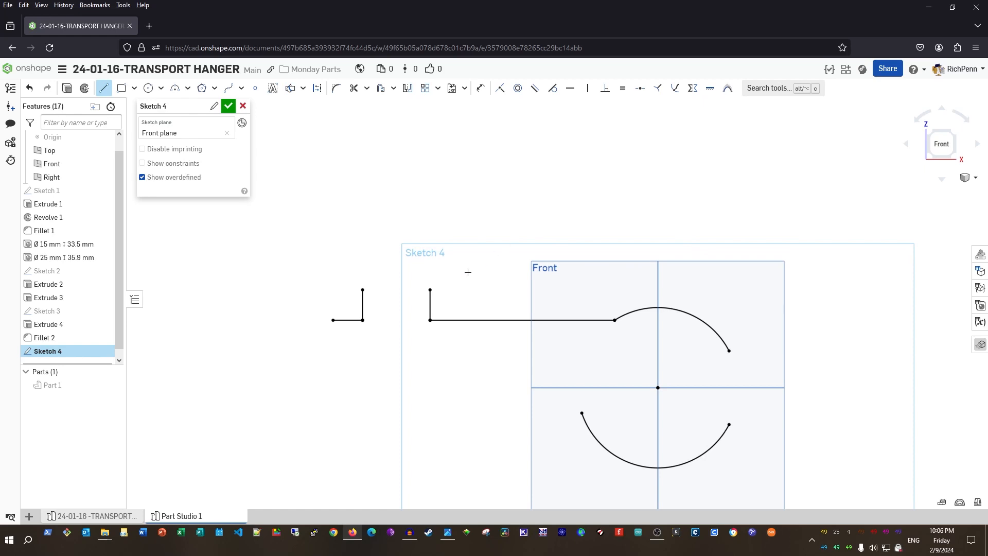
scroll(483, 271, down, 2)
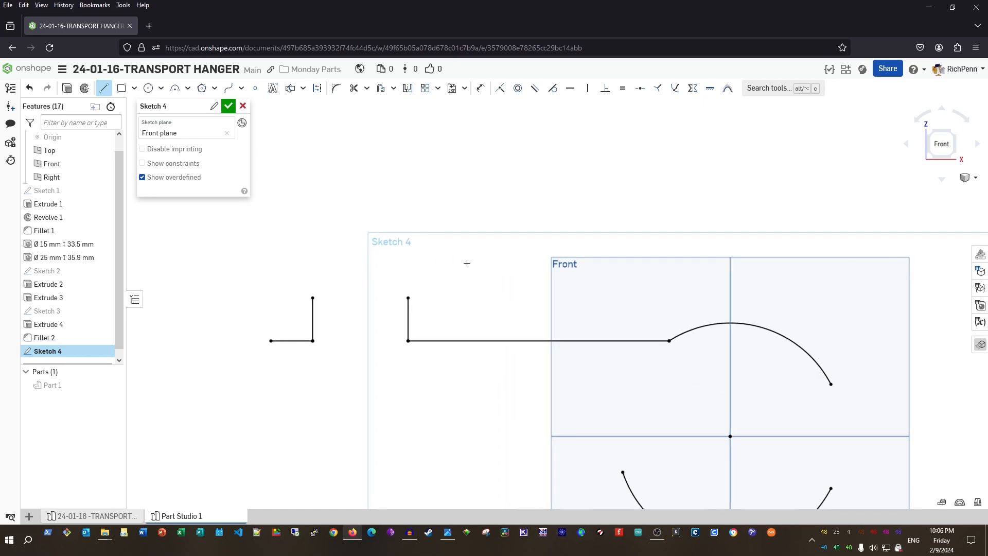
click(408, 318)
click(408, 298)
click(408, 305)
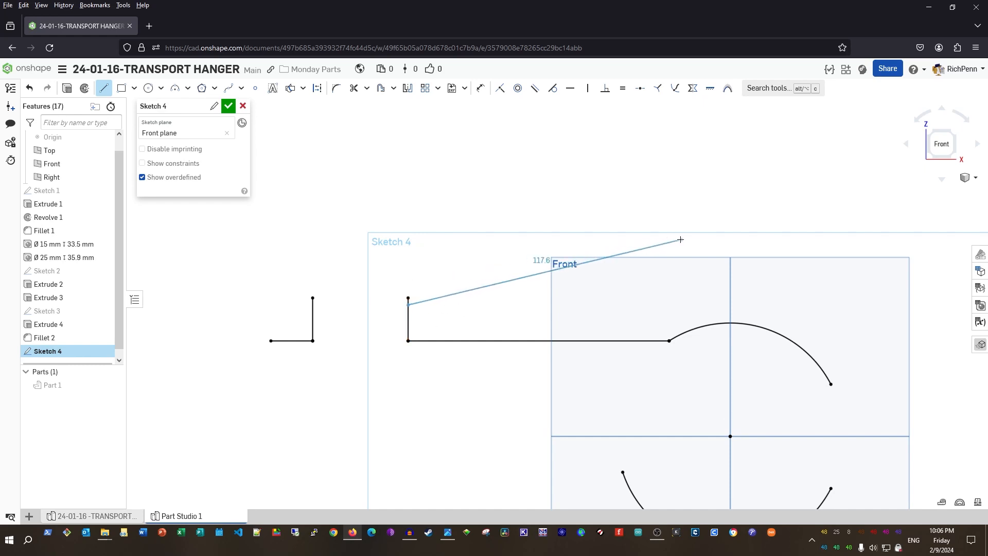
click(685, 222)
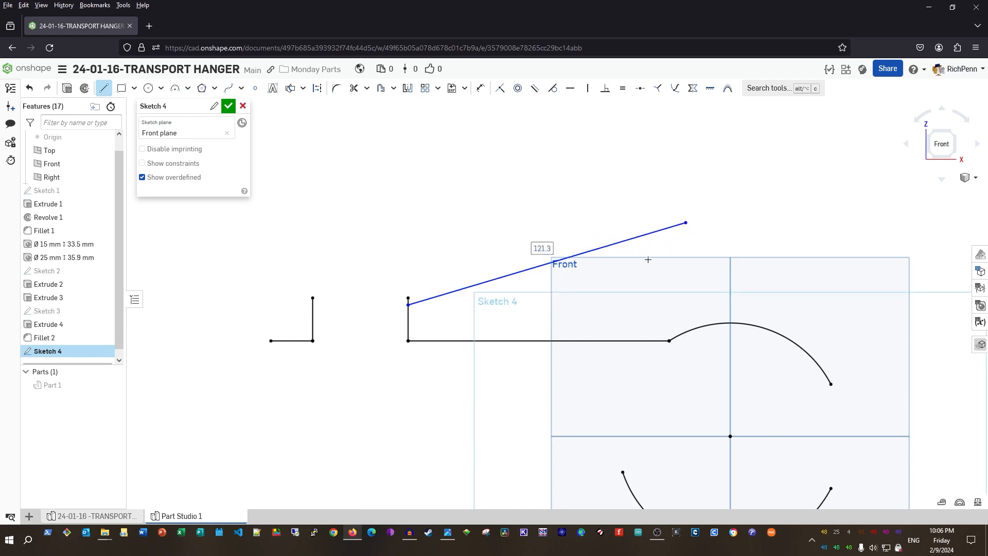
key(Escape)
Dimension the slanted line at 12° to the horizontal line
key(d)
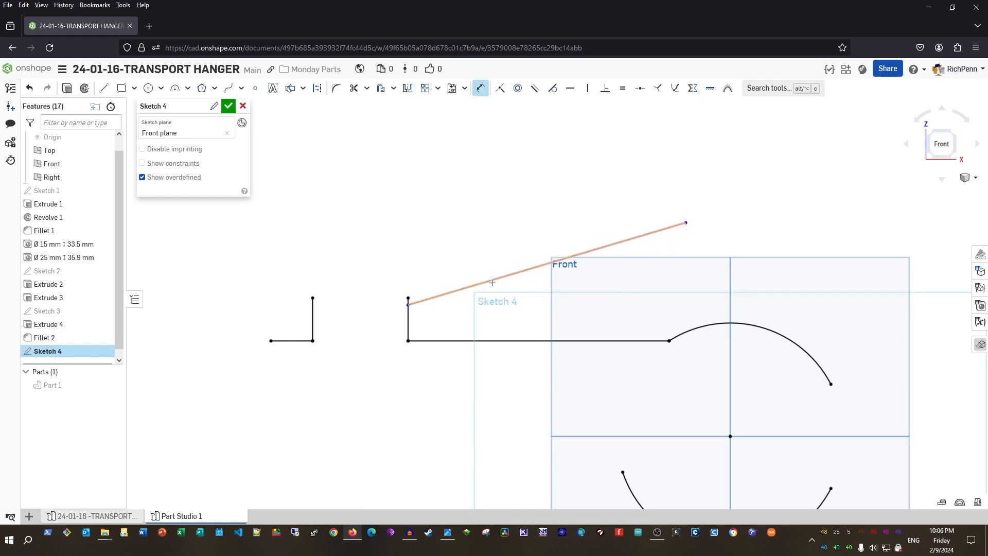
click(492, 283)
click(493, 341)
click(495, 322)
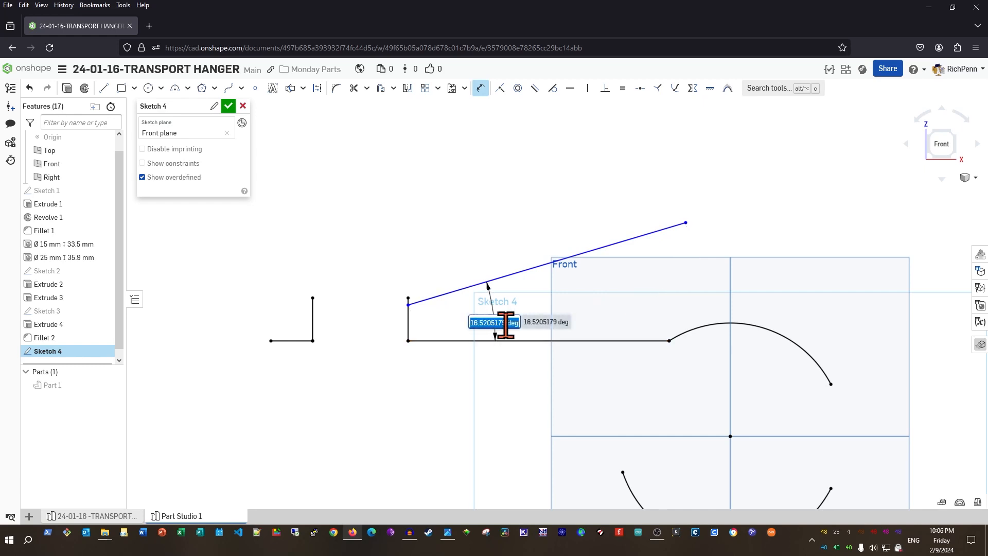
text(12)
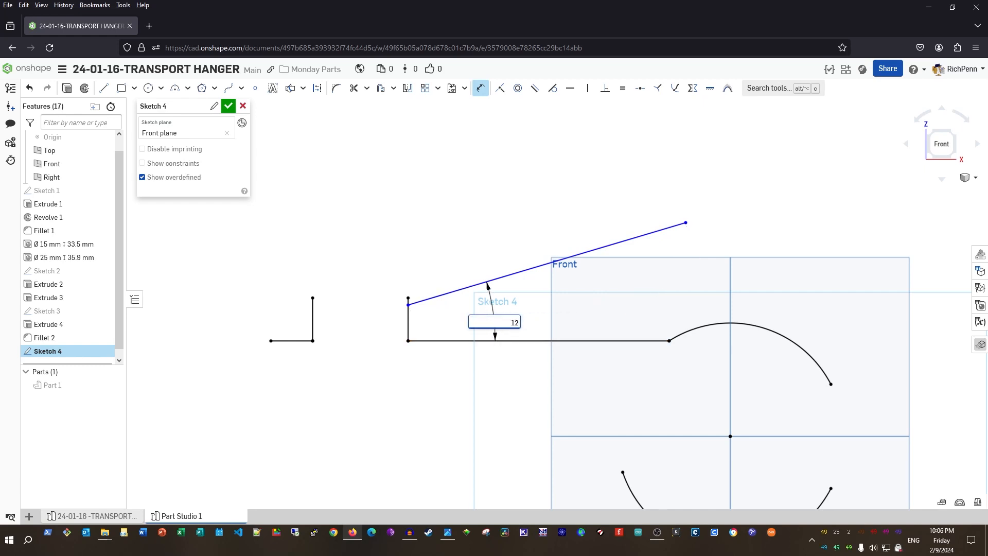
key(Return)
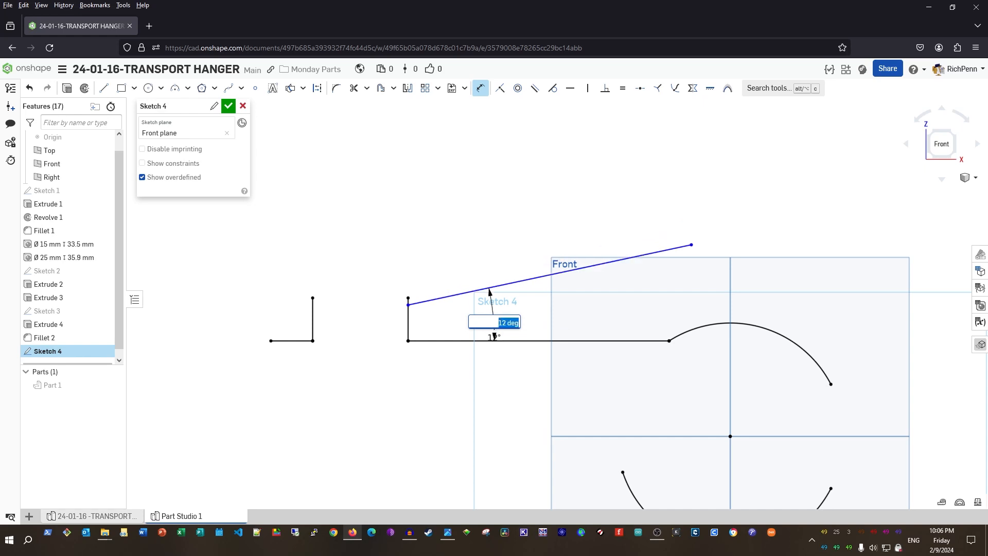
scroll(615, 378, down, 1)
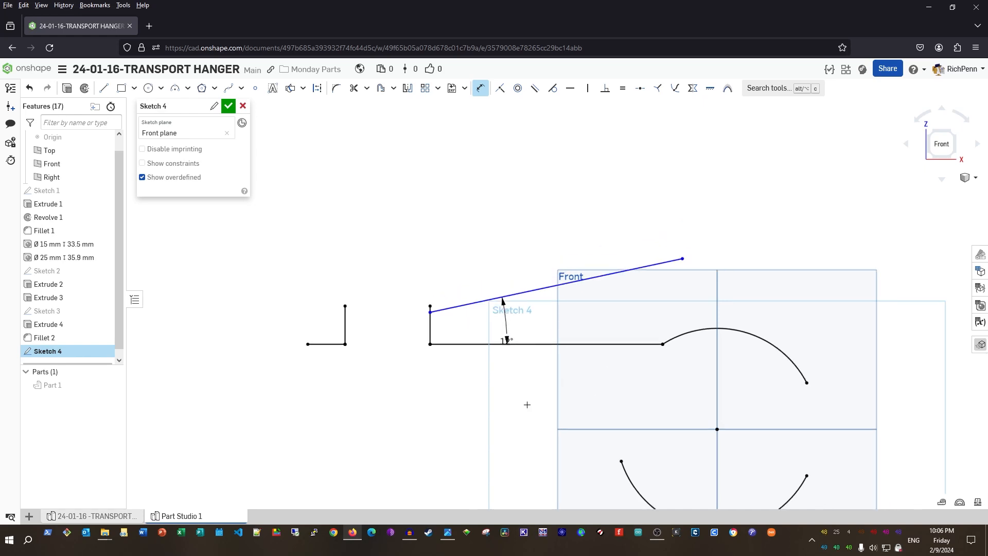
middle_drag(527, 405, 501, 379)
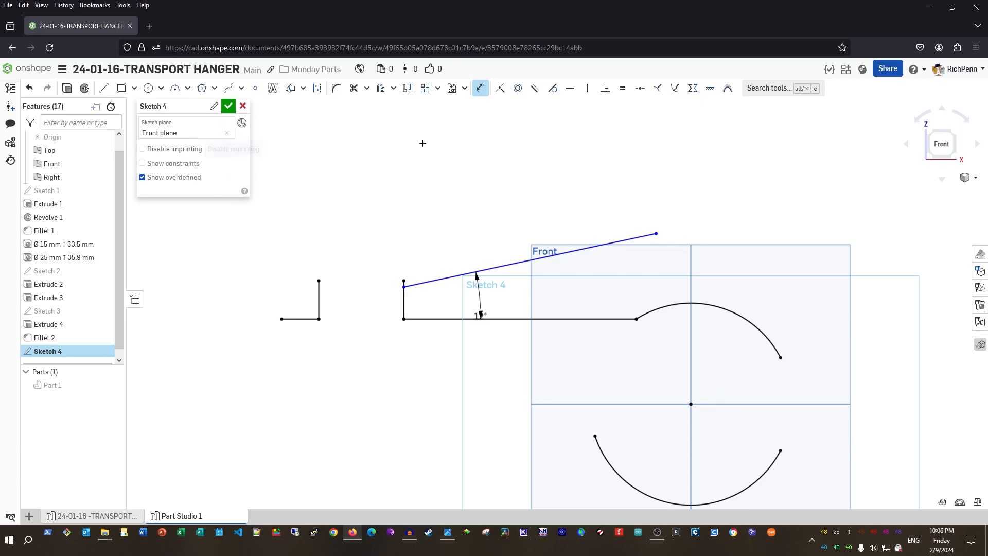
key(l)
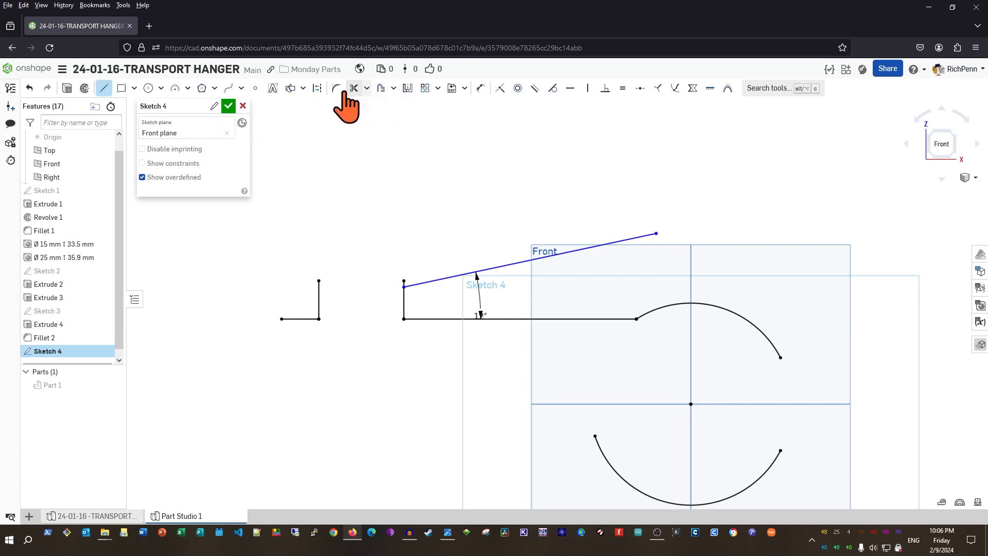
Draw a horizontal construction line above the sketch and dimension it 33 mm from the horizontal line
click(317, 93)
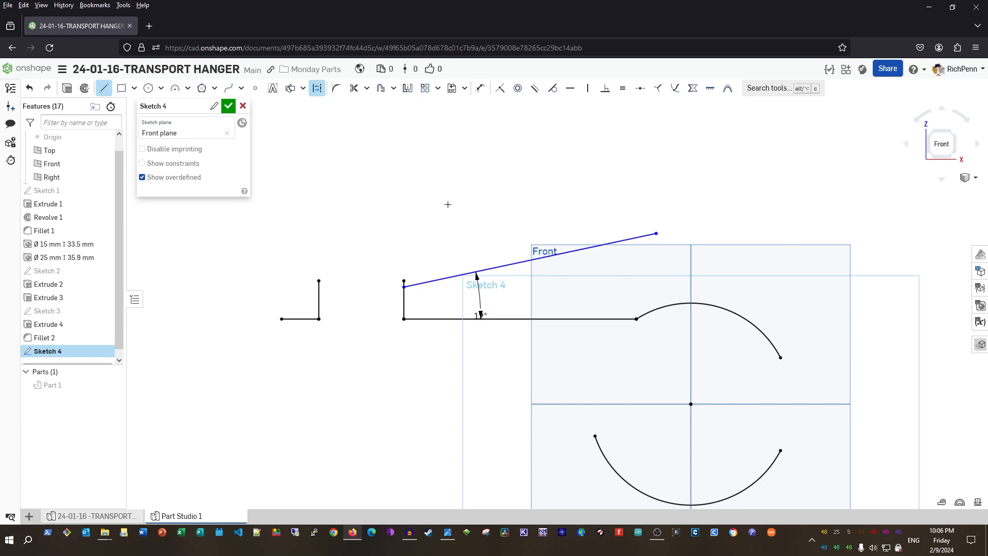
click(424, 187)
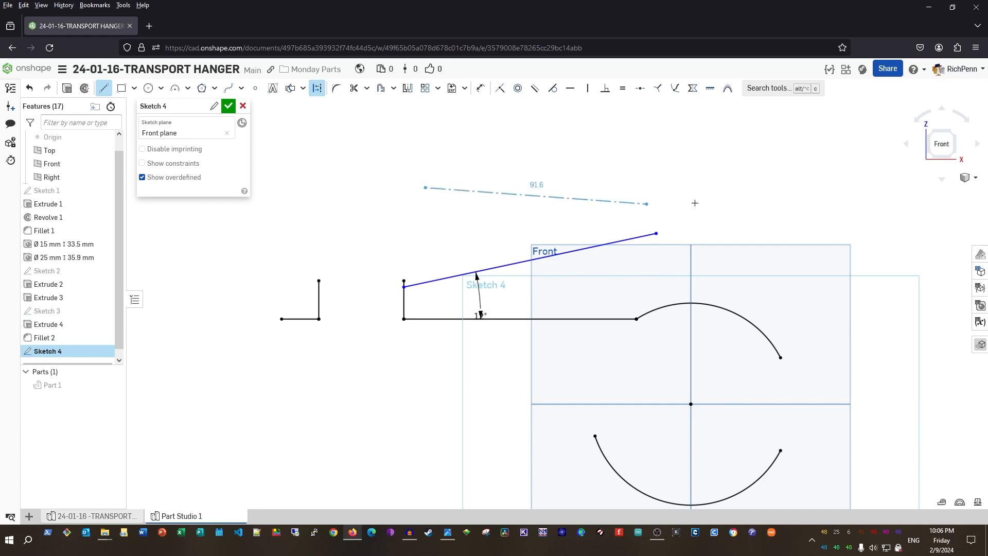
click(874, 187)
key(Escape)
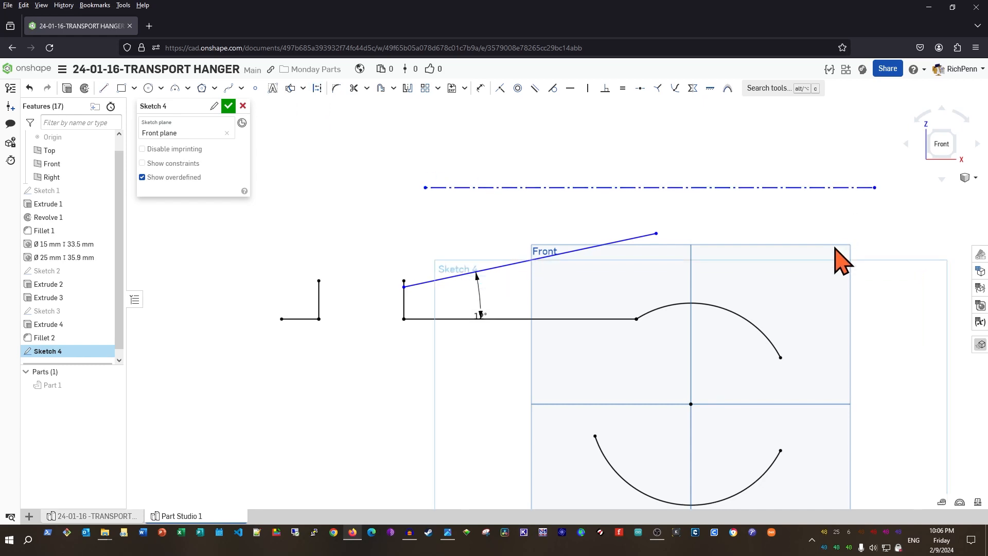
key(d)
click(576, 187)
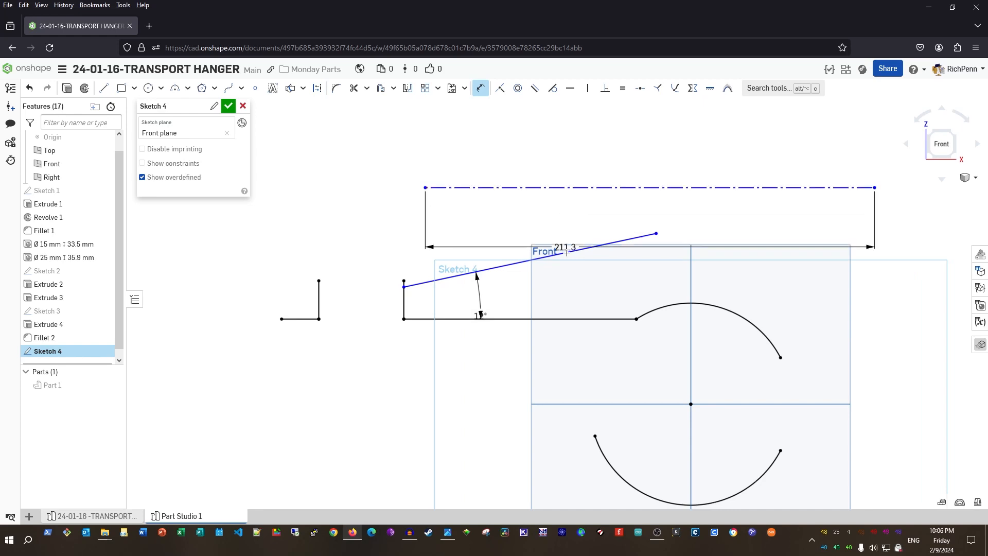
click(580, 320)
click(363, 277)
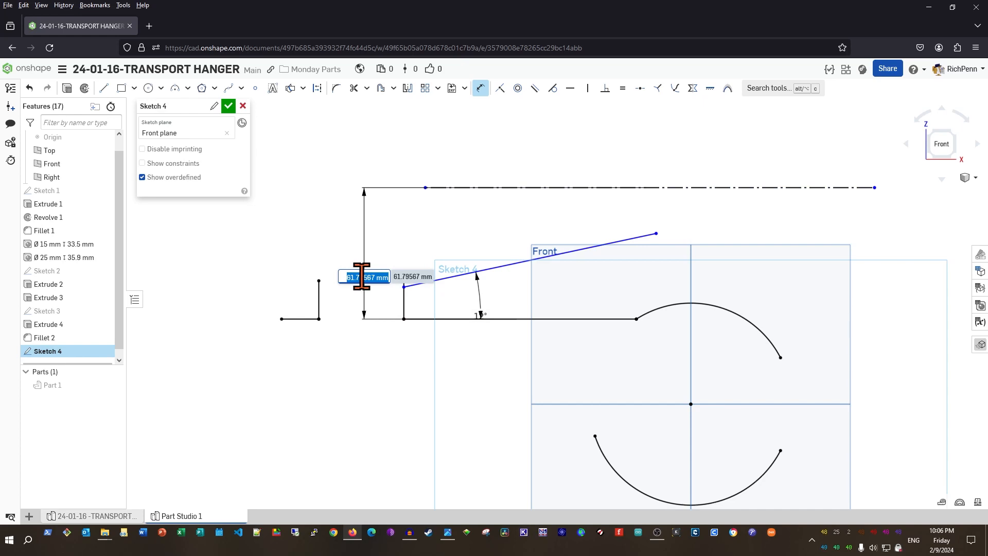
text(33)
key(Return)
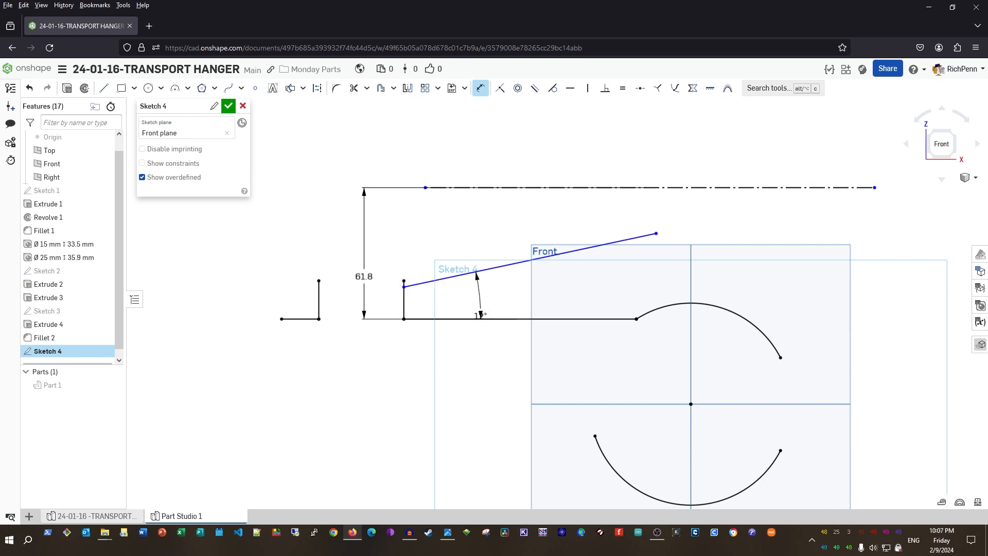
scroll(446, 410, down, 1)
middle_drag(446, 410, 457, 321)
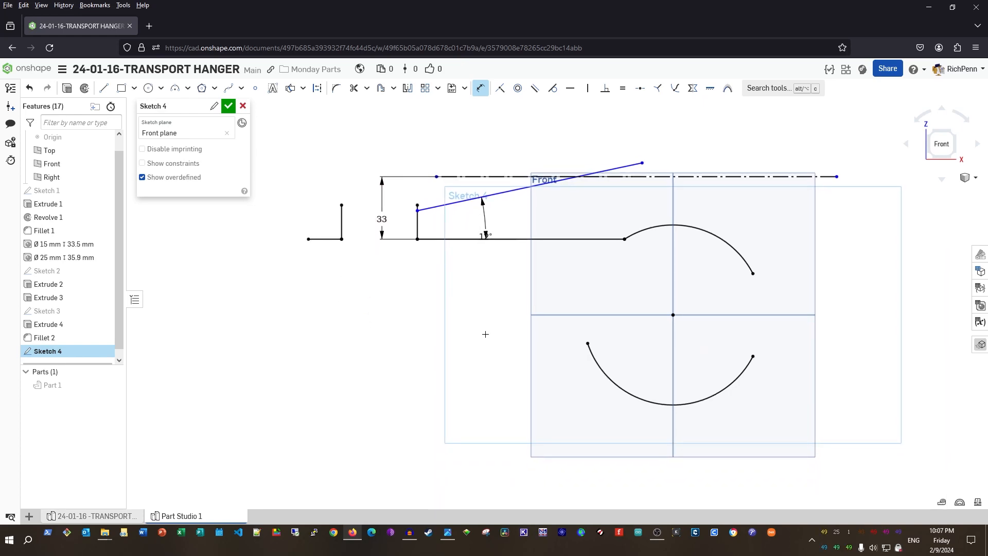
Draw a Ø200 circle (100*2) below the arm and drag it up and to the right
key(c)
click(522, 437)
click(522, 274)
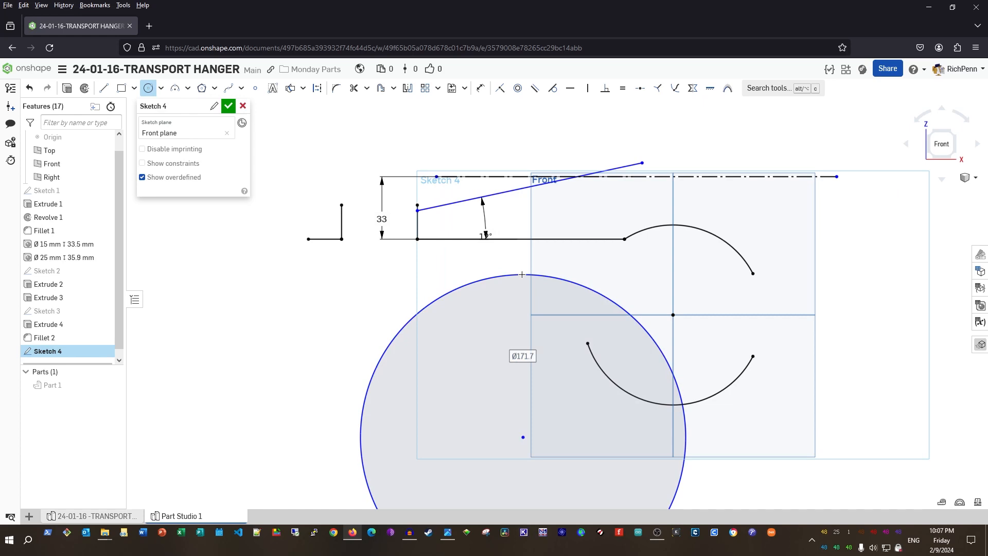
text(100)
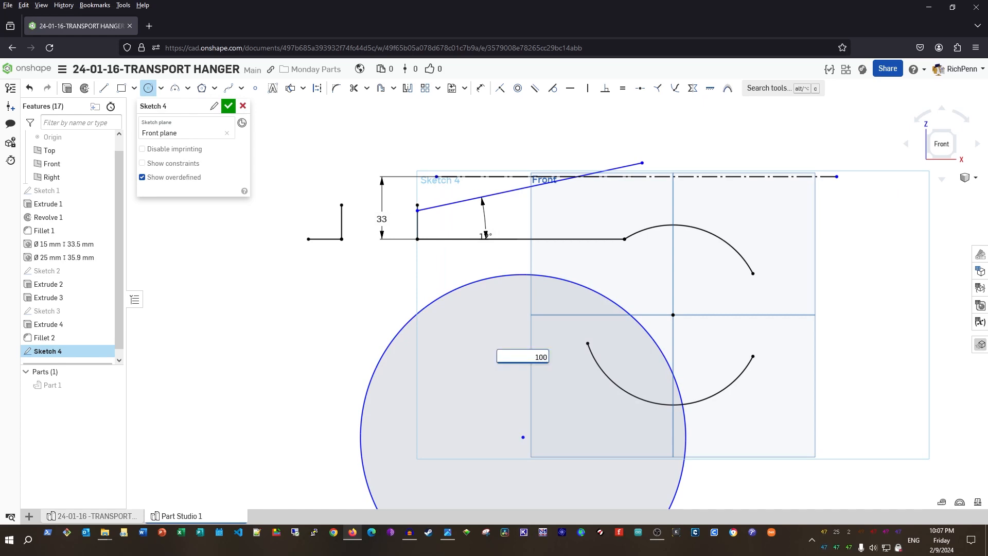
text(*2)
key(Return)
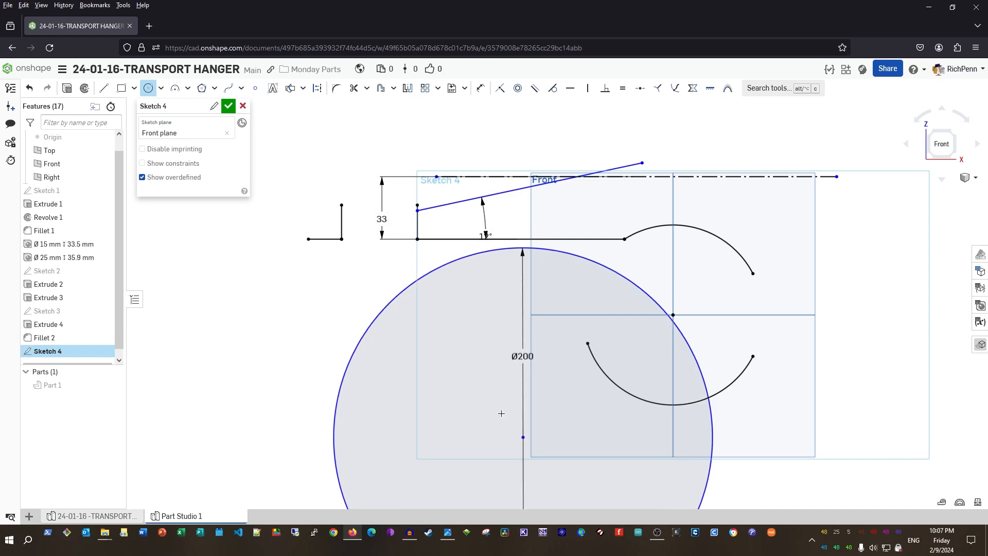
key(Escape)
drag(523, 439, 611, 380)
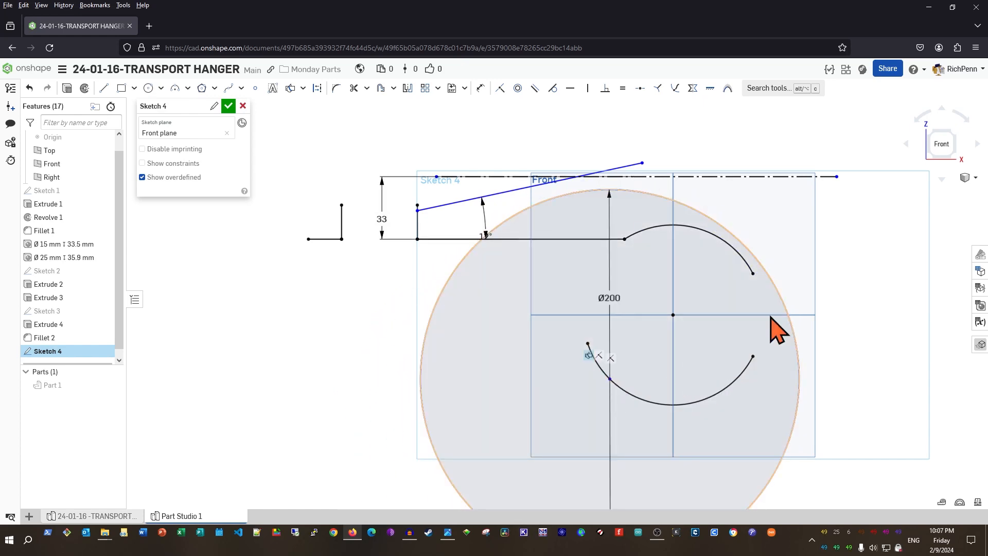
scroll(774, 242, up, 3)
Make the circle tangent to the upper boss arc and delete the conflicting coincident constraint
key(t)
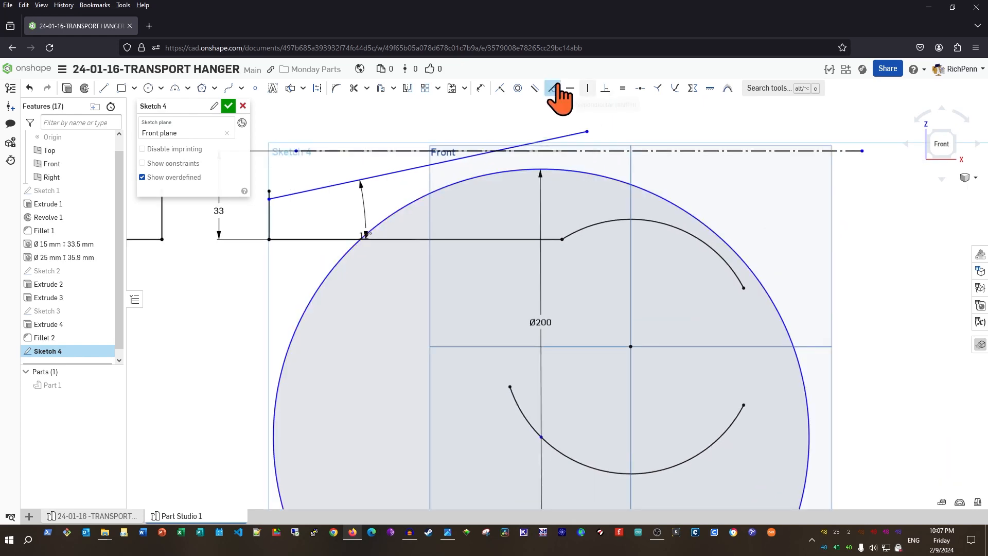
click(730, 241)
click(717, 255)
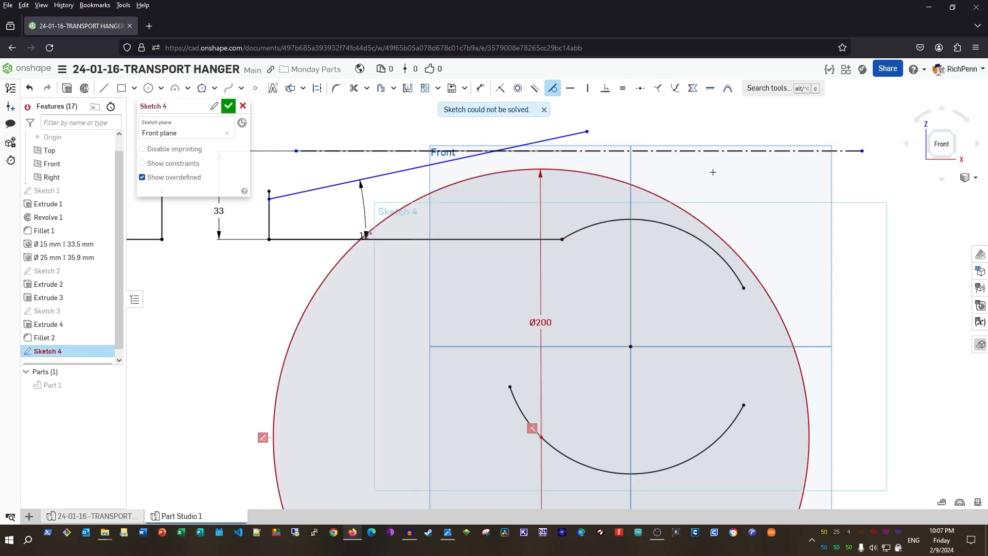
click(541, 439)
key(Escape)
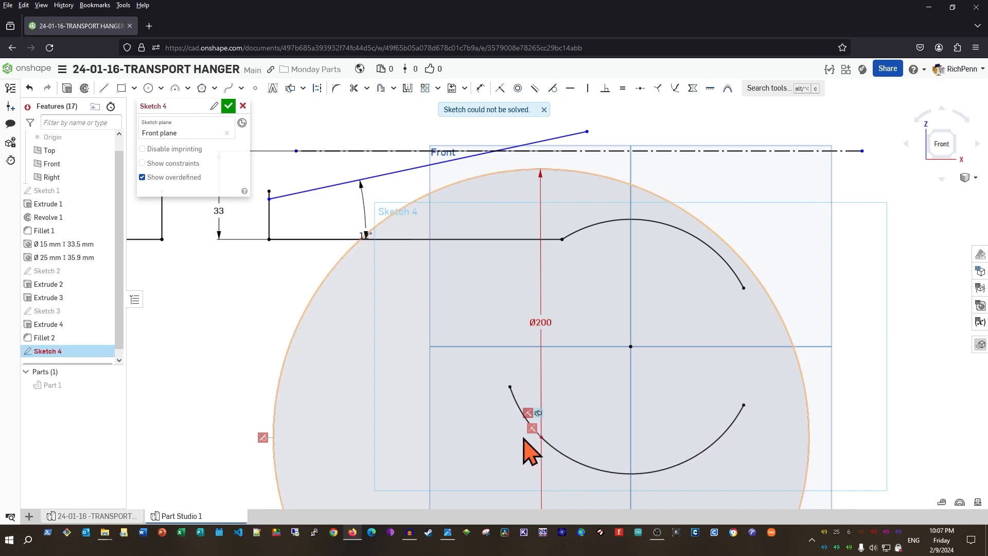
click(533, 429)
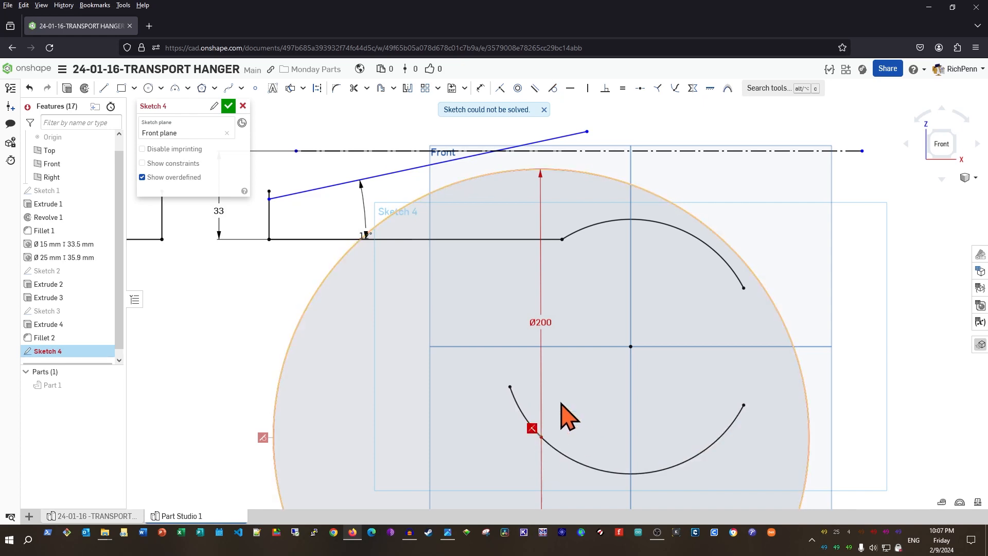
key(Delete)
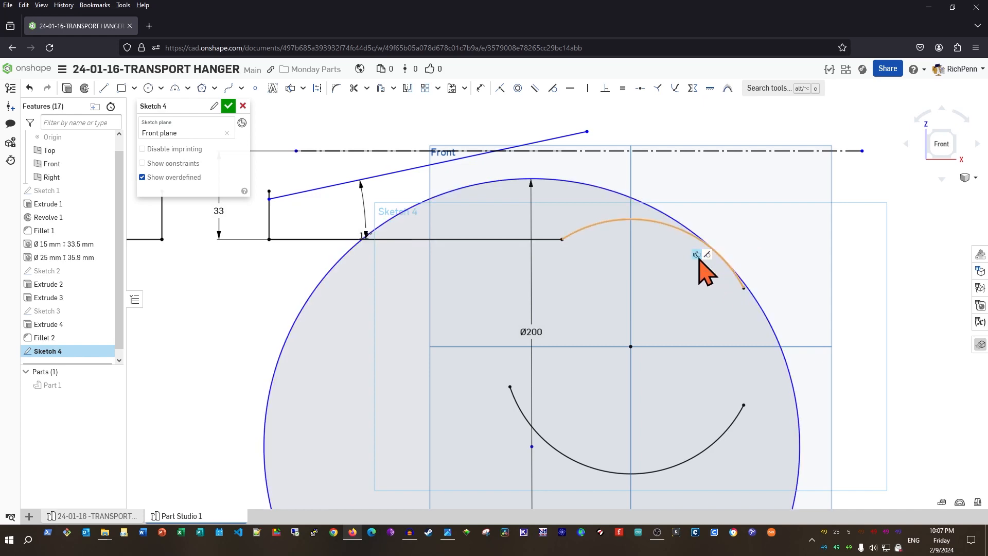
Make the top of the Ø200 circle tangent to the dash-dot 33 mm construction line
click(708, 255)
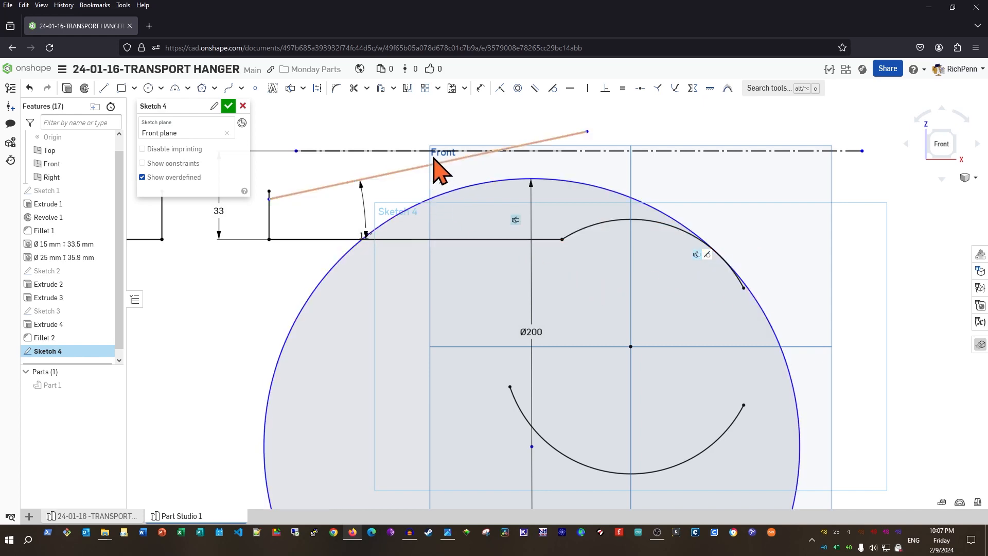
click(552, 88)
click(560, 178)
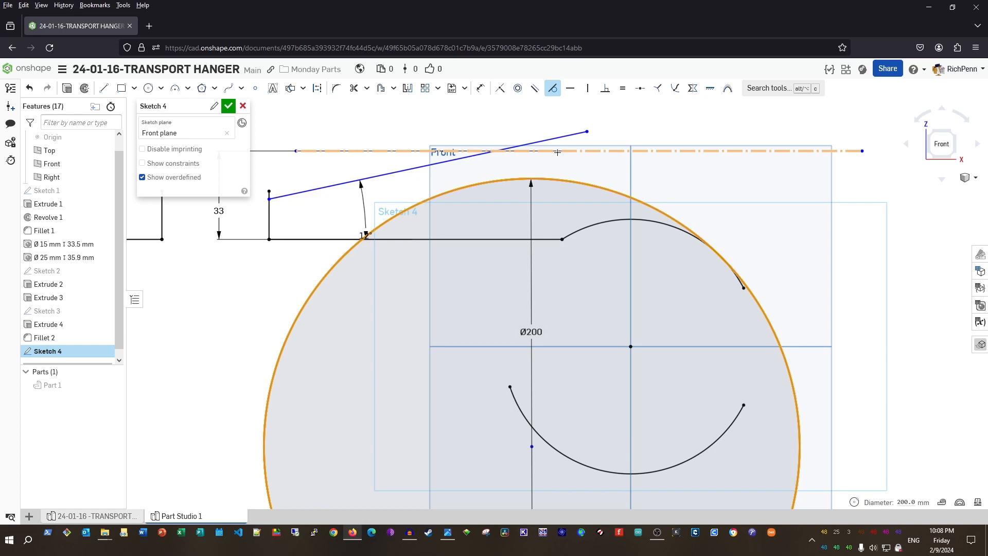
click(557, 153)
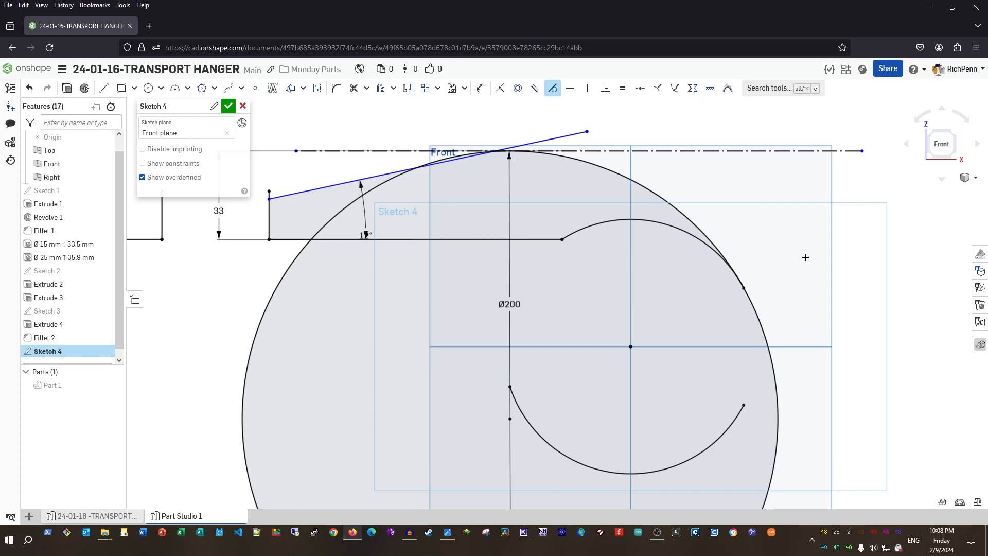
scroll(785, 324, down, 3)
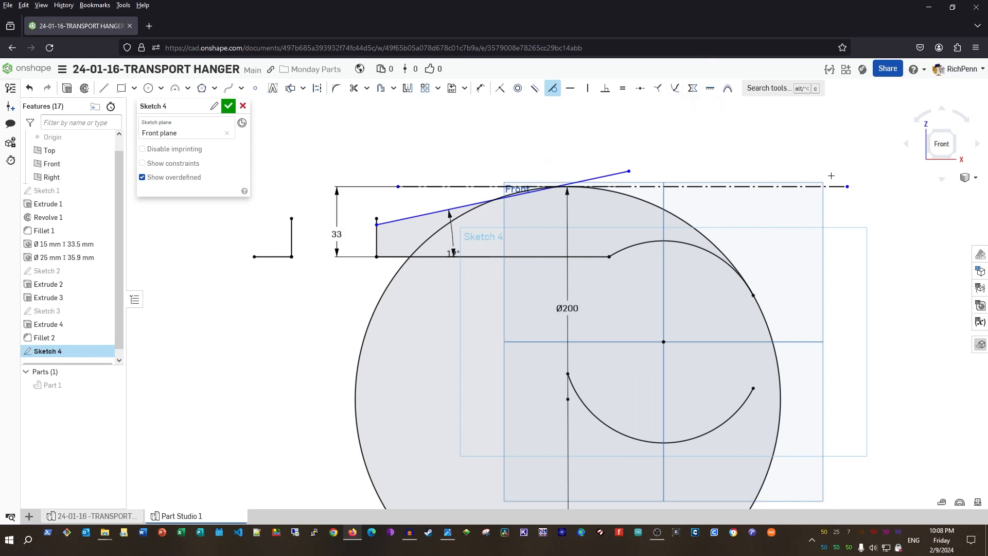
middle_drag(613, 323, 565, 352)
scroll(568, 358, up, 2)
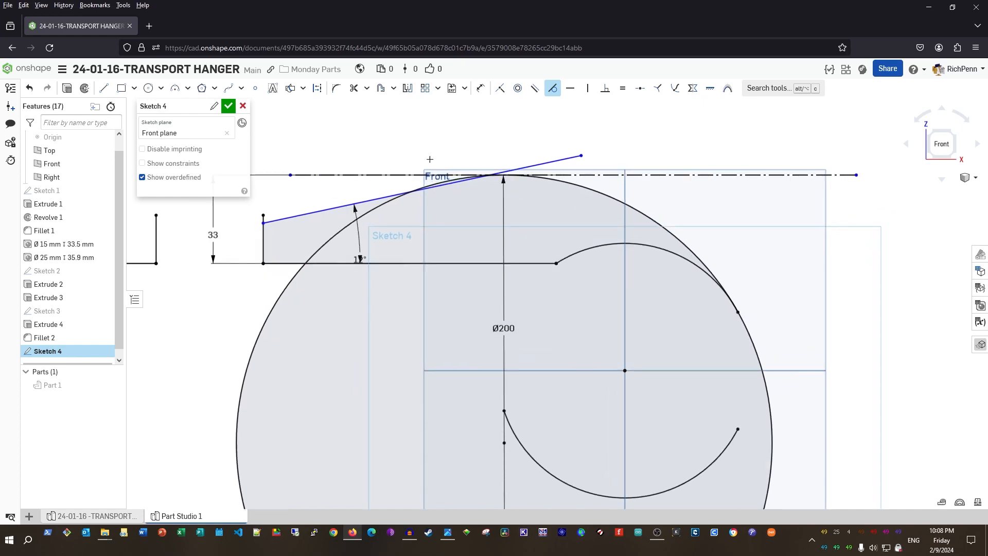
scroll(484, 247, up, 2)
middle_drag(425, 218, 467, 301)
scroll(467, 300, up, 1)
key(Escape)
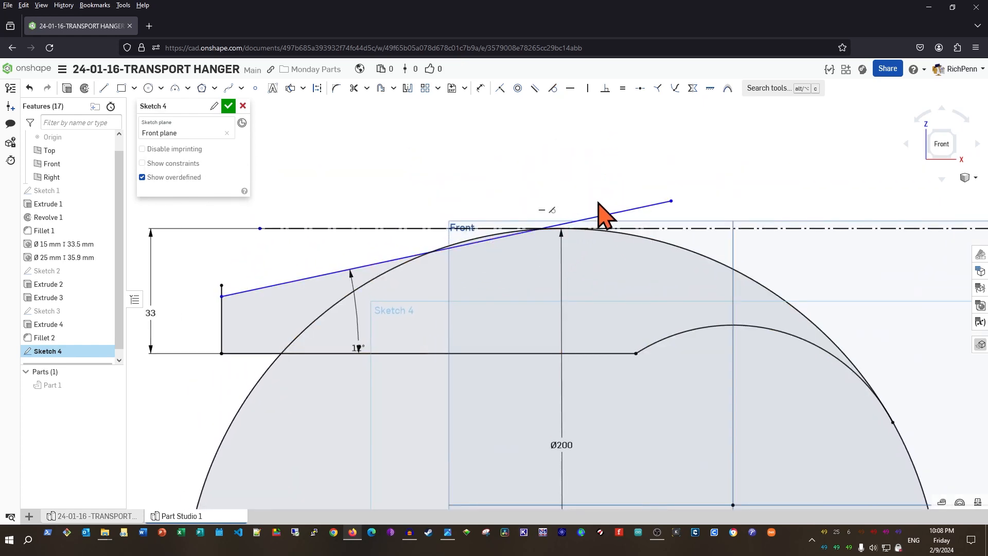
Make the sloped 12° arm line tangent to the Ø200 circle
key(t)
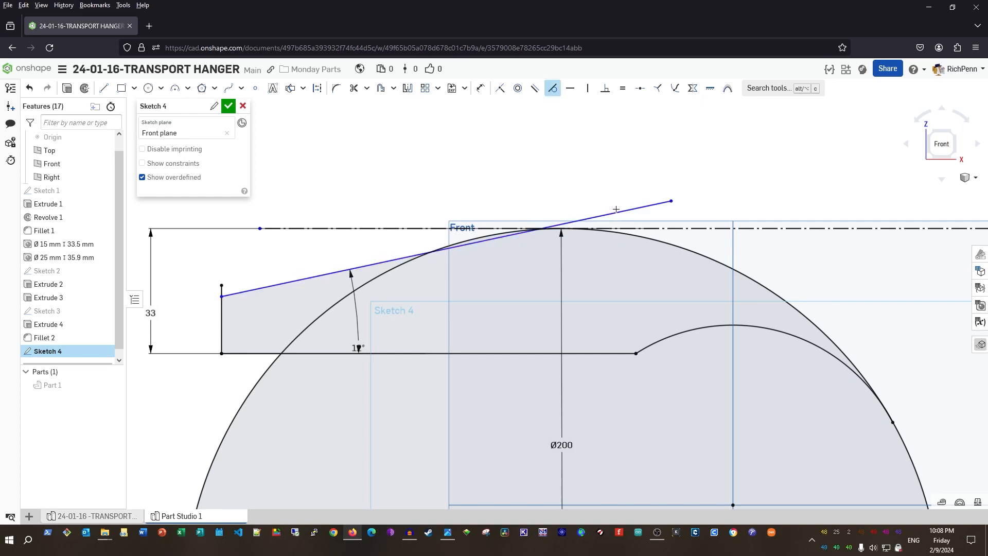
click(616, 211)
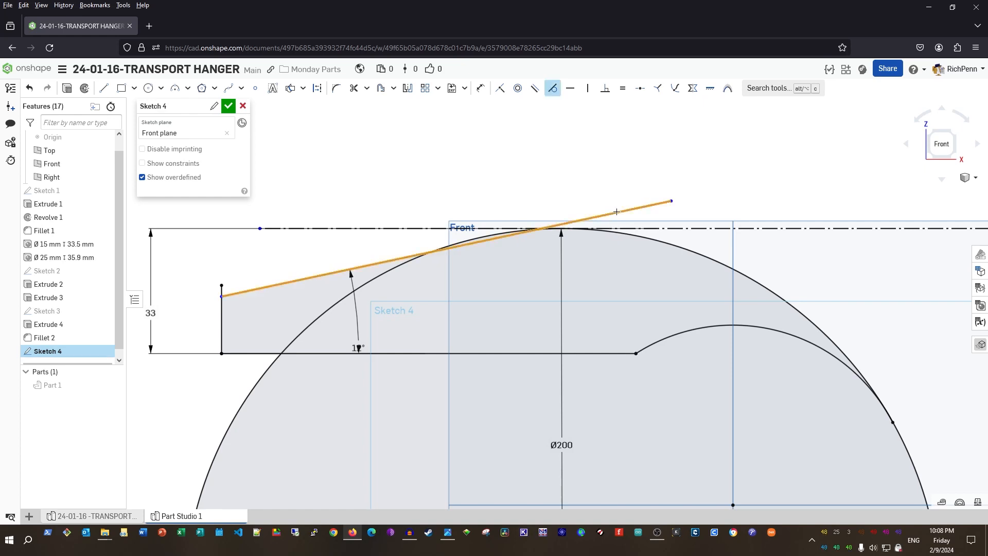
click(392, 269)
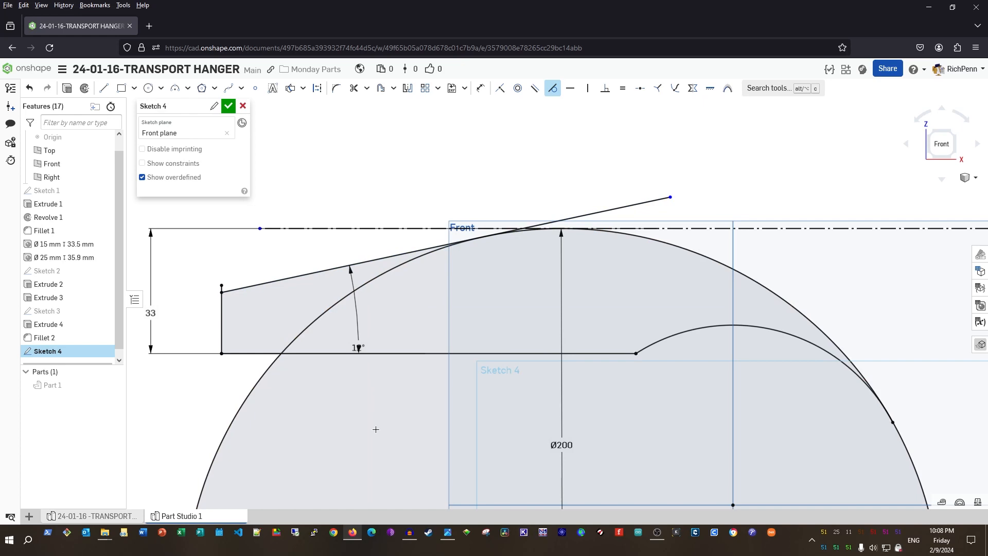
middle_drag(375, 429, 418, 365)
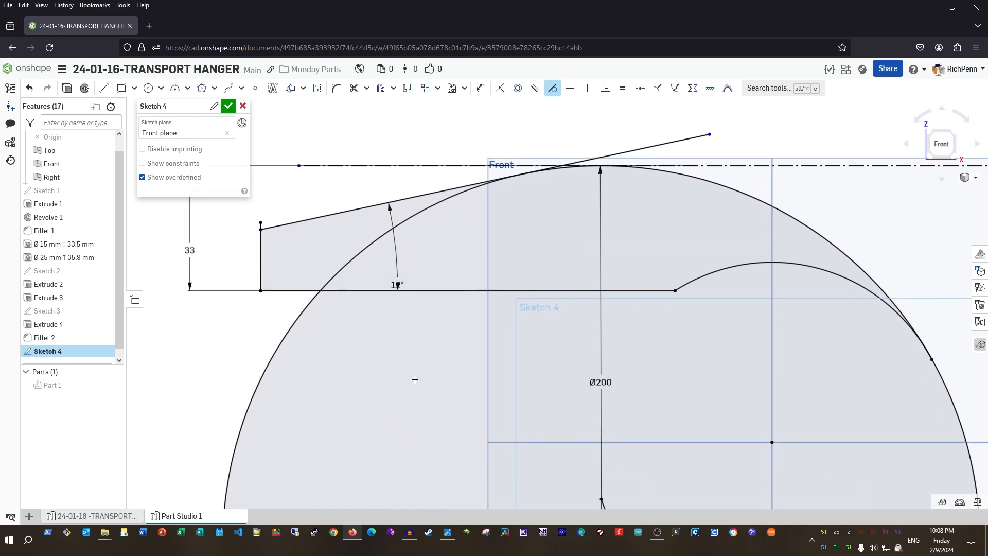
Trim the Ø200 circle down to one arc from the sloped line to the hub, showing Part 1
key(m)
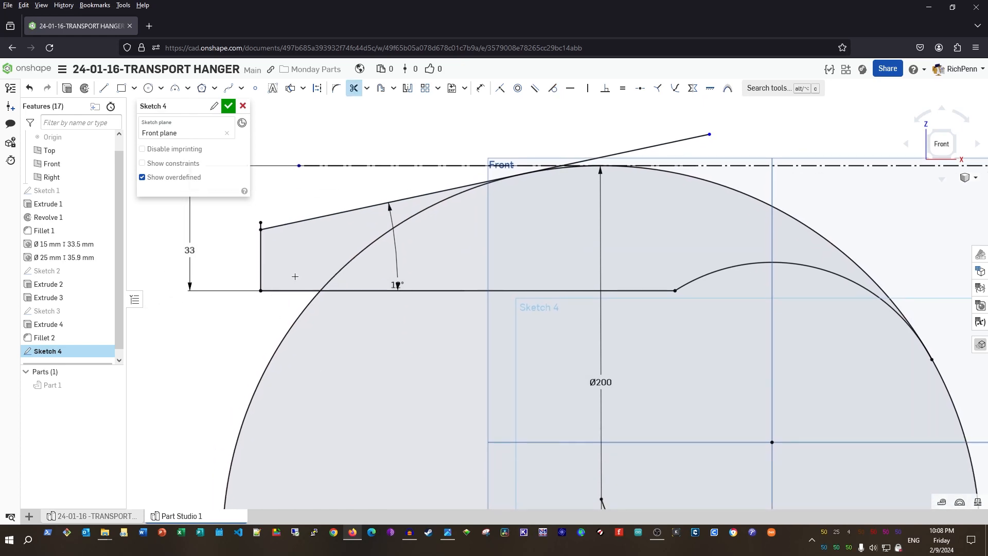
mouse_move(347, 272)
mouse_down()
mouse_move(260, 343)
mouse_move(292, 366)
mouse_up()
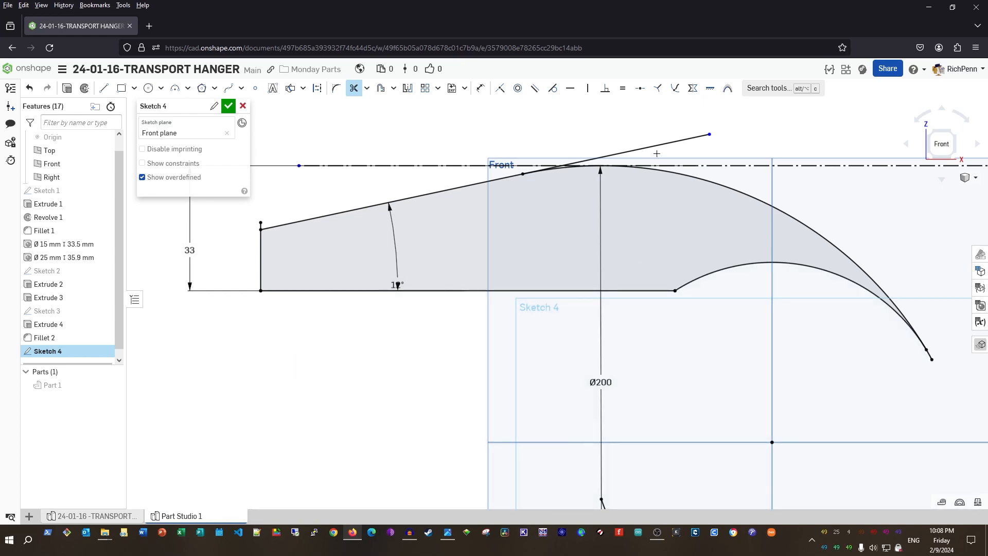
scroll(510, 323, down, 3)
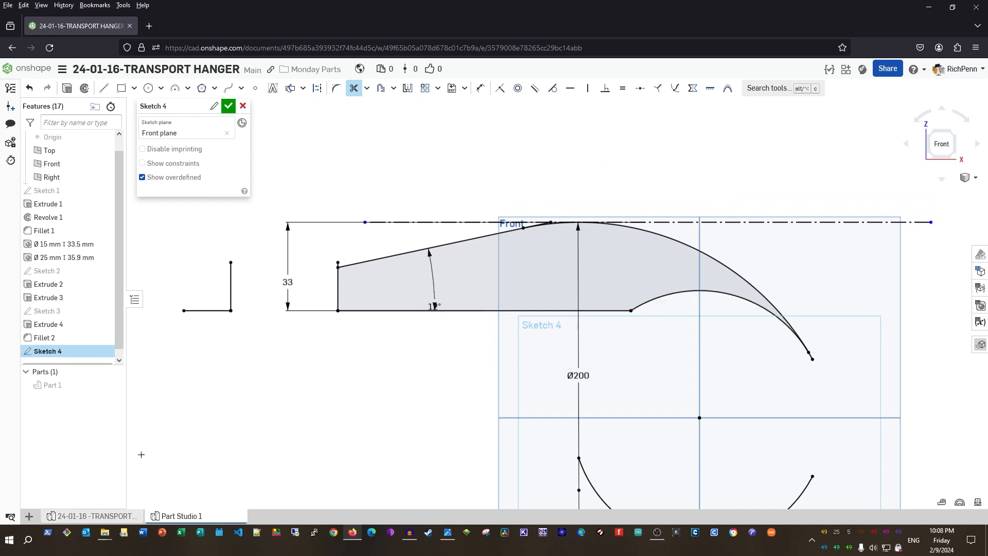
click(113, 384)
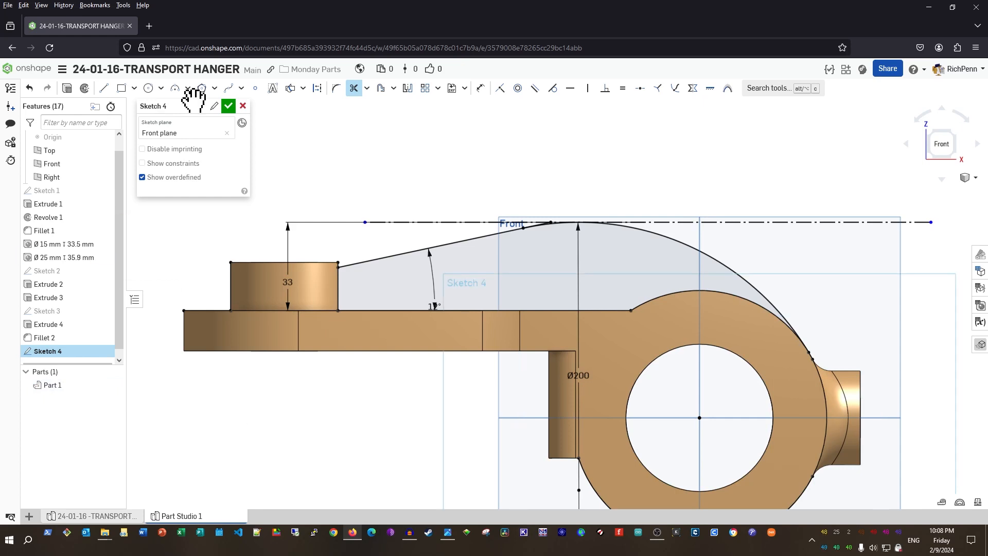
Finish Sketch 4, start a Rib feature, and open its help page
click(229, 106)
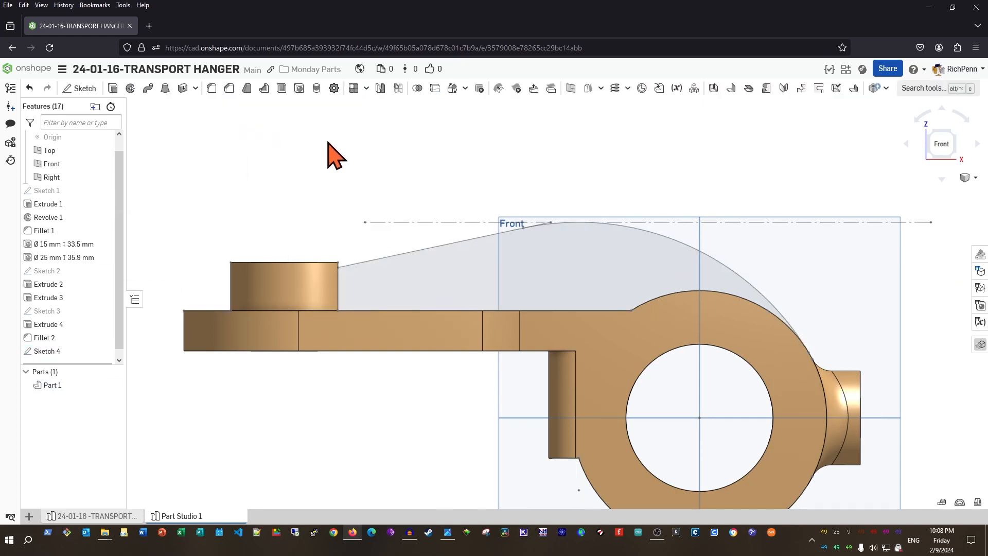
click(263, 89)
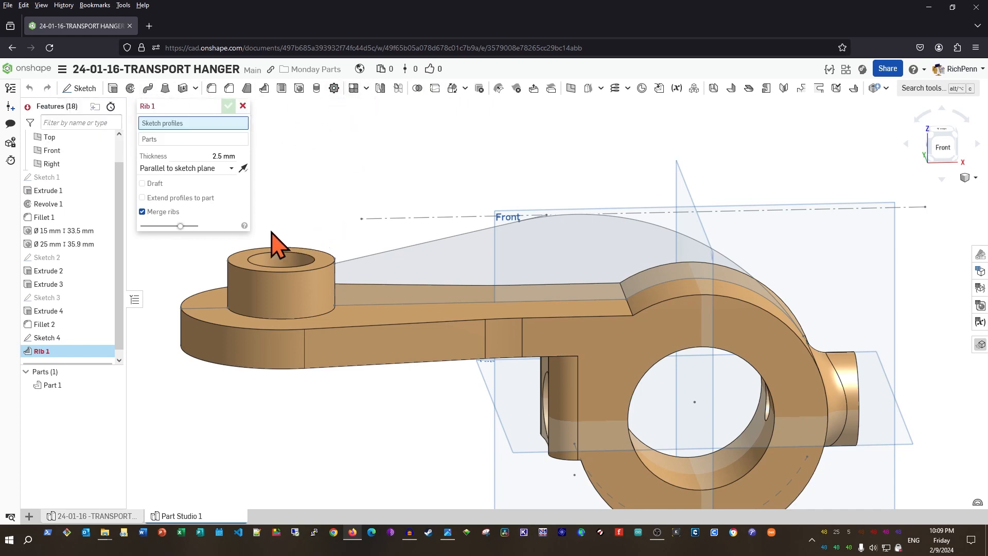
click(244, 227)
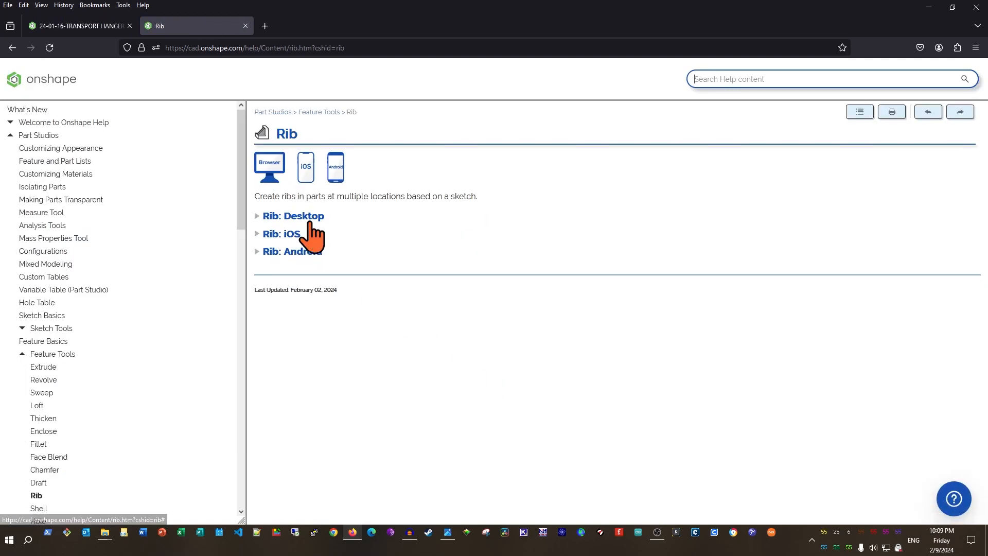
Expand the Rib: Desktop section and its Video example on the help page
click(312, 217)
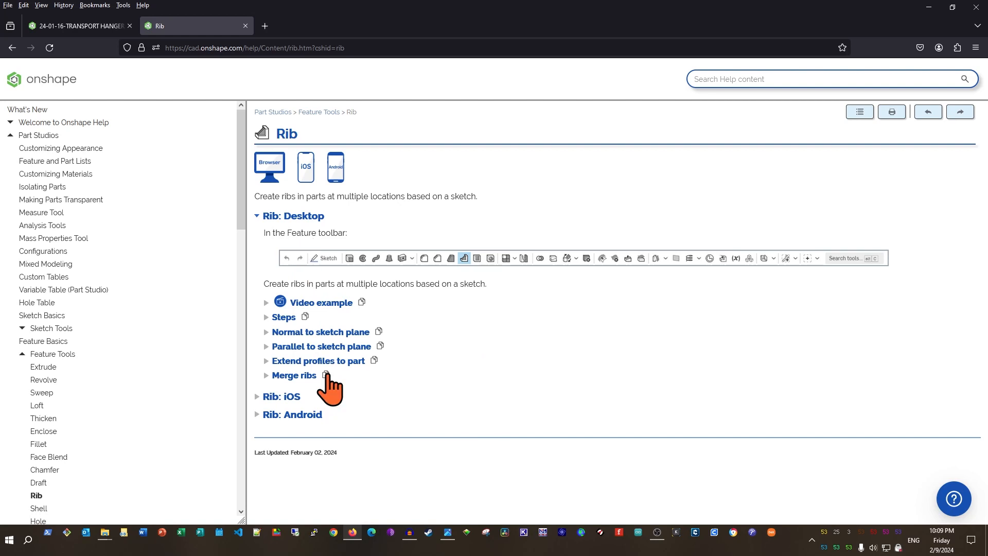
click(323, 303)
scroll(660, 337, down, 3)
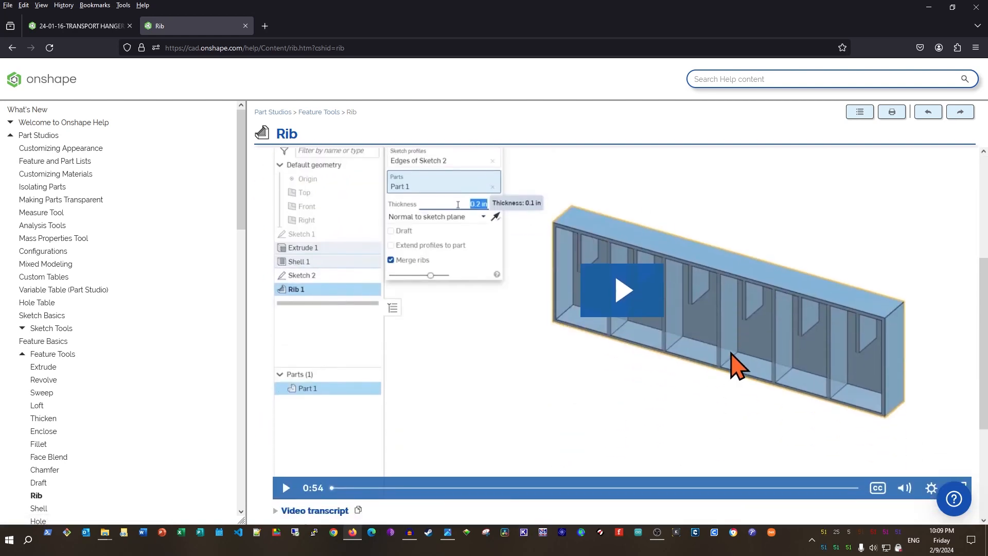
scroll(536, 220, up, 3)
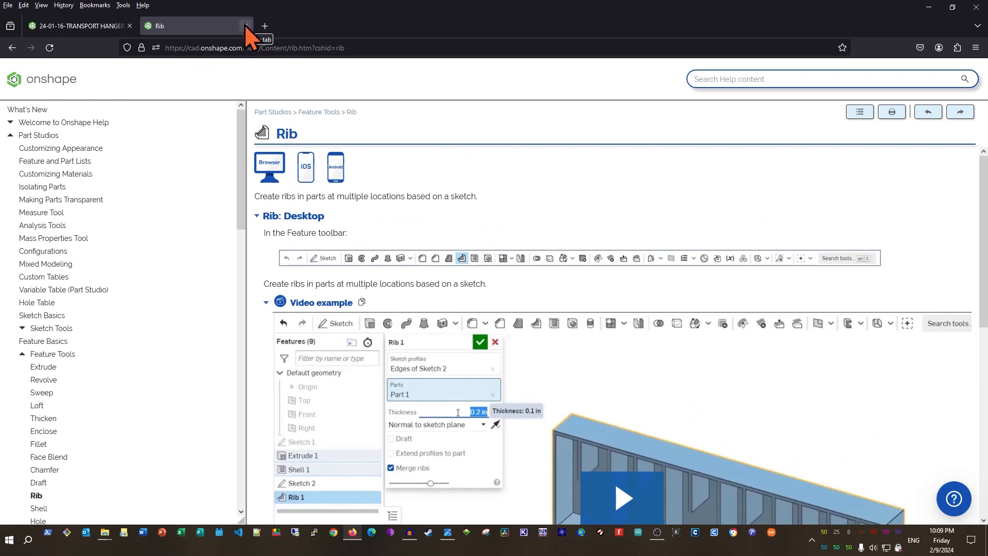
Create Rib 1 from Sketch 4's sloped and curved edges on Part 1, 10 mm thick
click(246, 26)
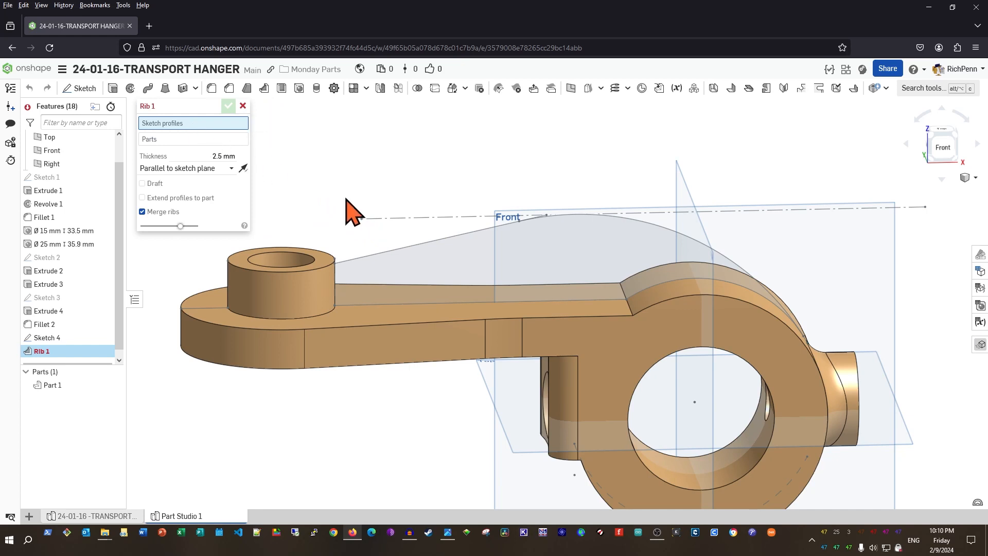
click(407, 247)
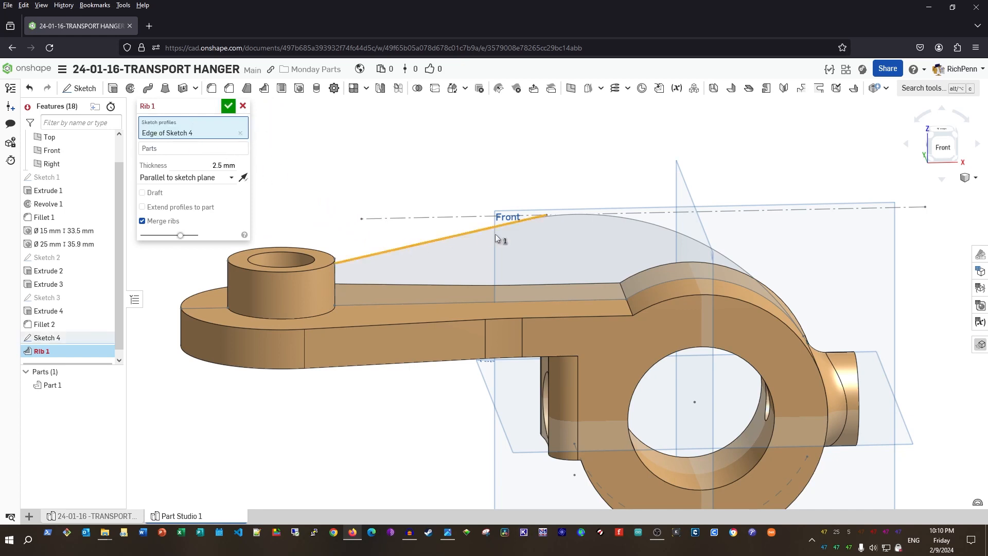
click(571, 213)
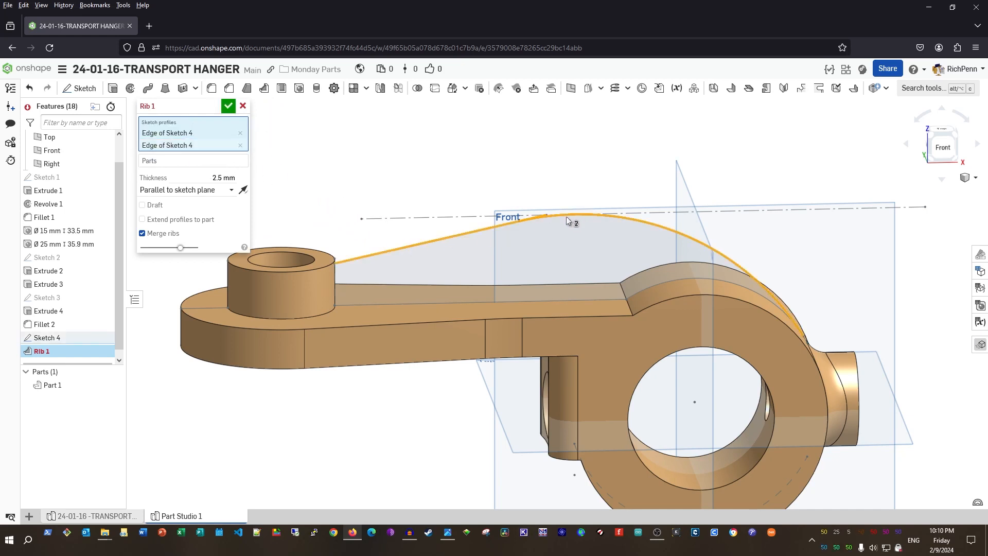
click(175, 161)
click(61, 391)
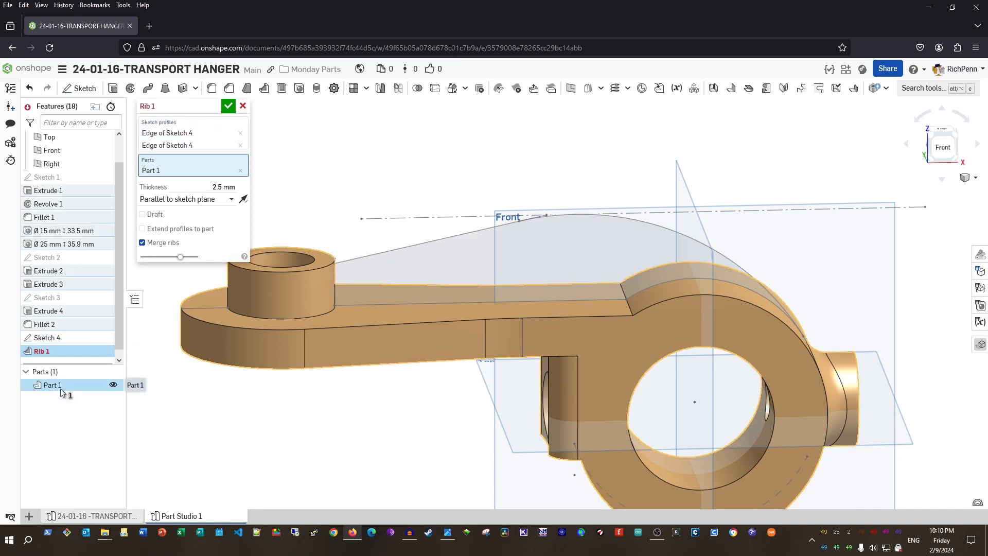
right_drag(297, 452, 273, 456)
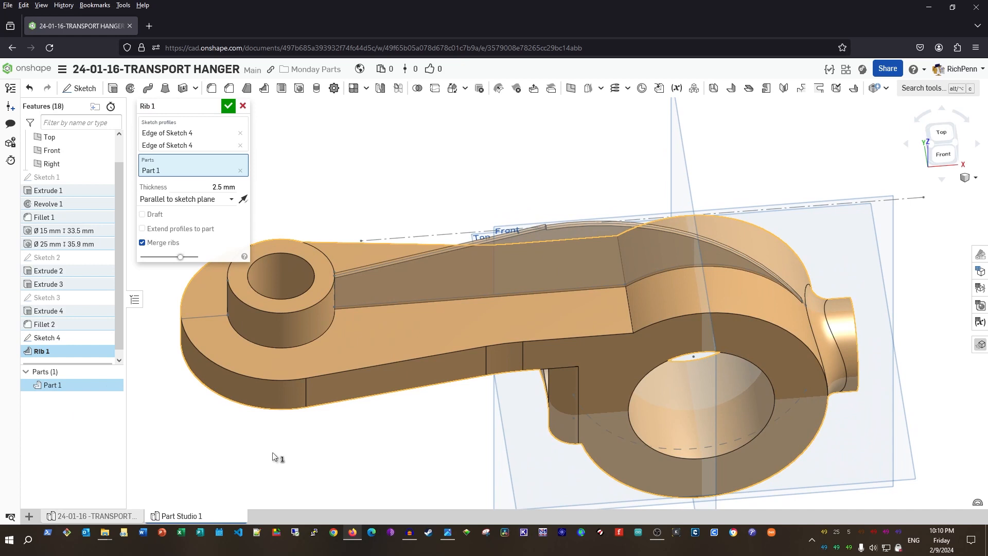
click(205, 188)
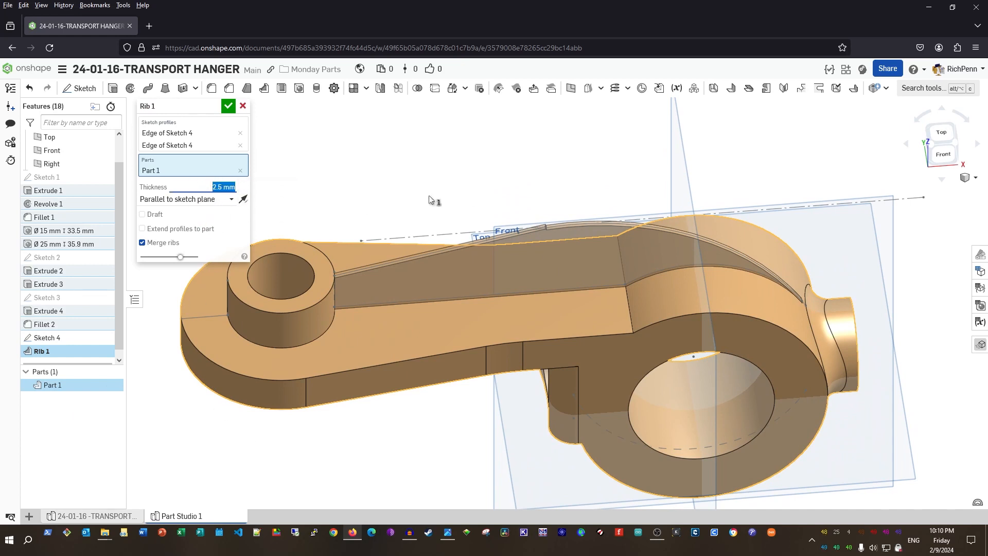
key(Tab)
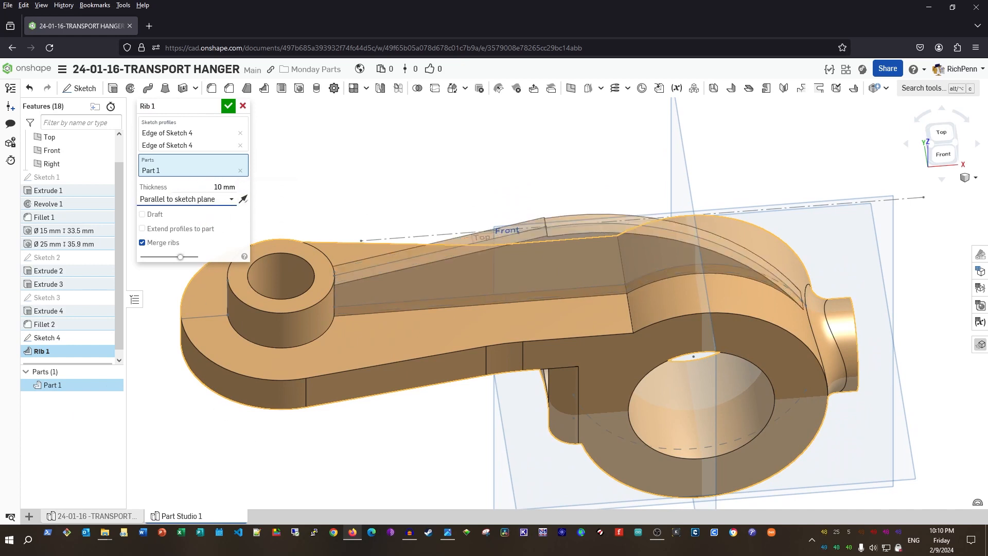
click(228, 106)
right_drag(393, 448, 374, 419)
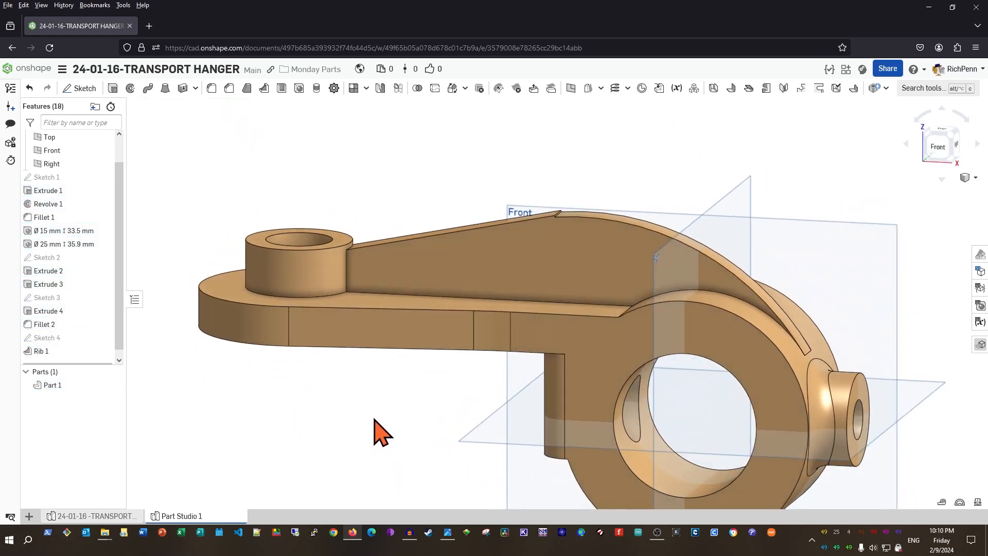
Select both equal-length vertical edges where the rib joins the small hub
scroll(340, 391, up, 5)
middle_drag(418, 335, 419, 486)
scroll(417, 476, down, 2)
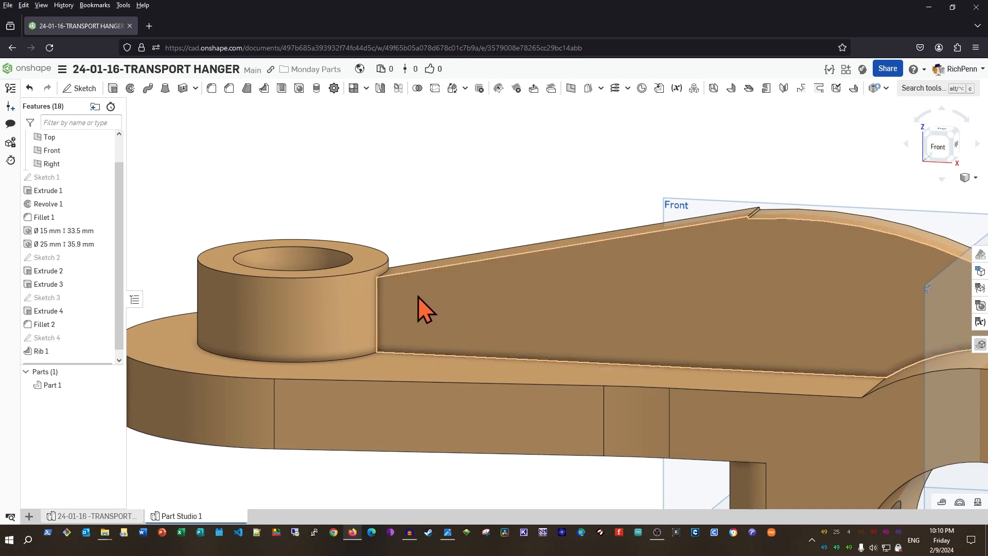
right_click(377, 299)
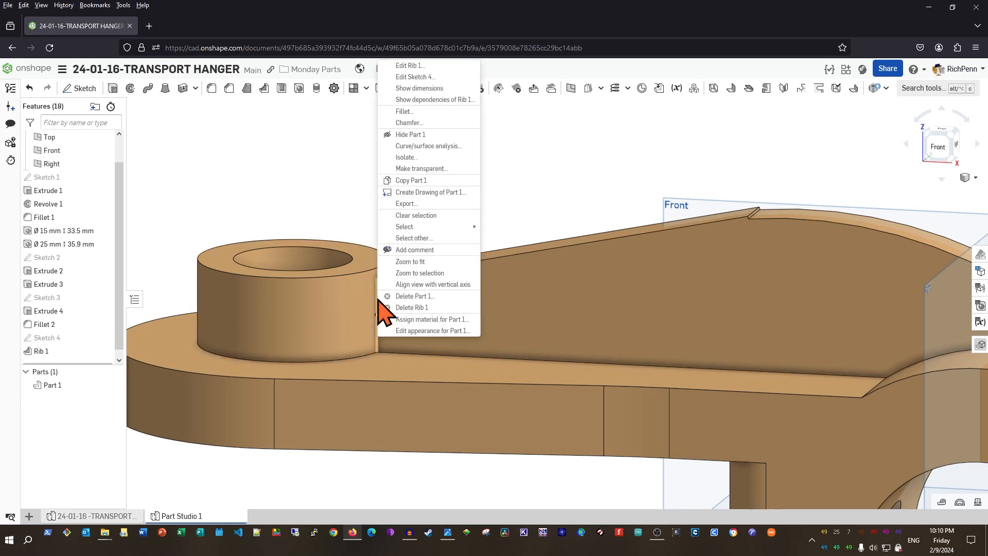
mouse_move(429, 227)
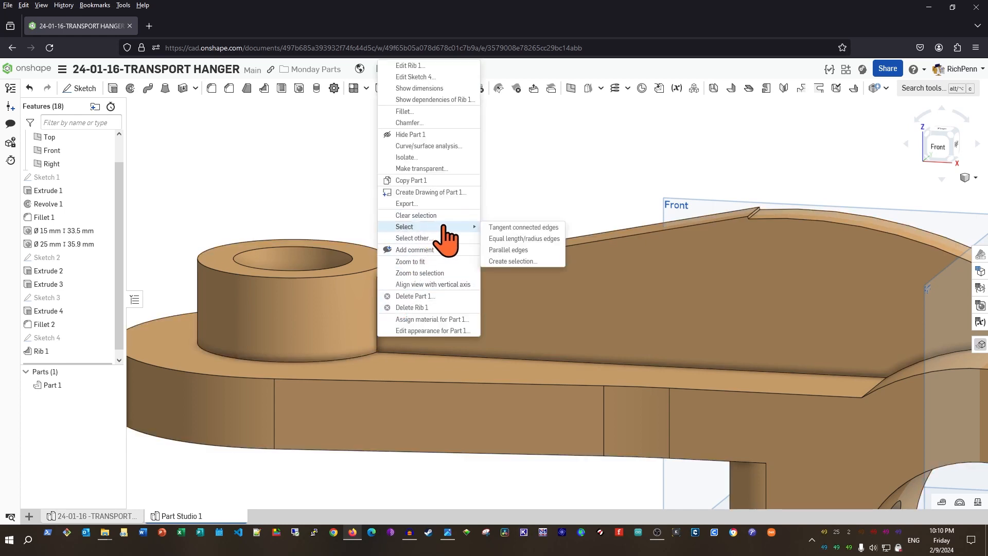
click(535, 239)
mouse_move(530, 206)
right_down()
mouse_move(520, 233)
mouse_move(518, 212)
right_up()
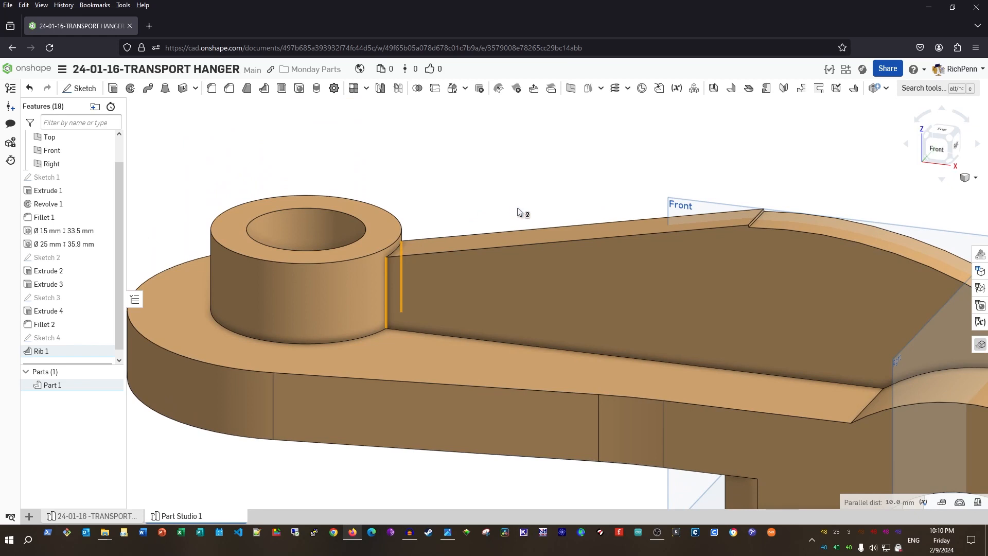
Add Fillet 3 with a 17 mm radius on the two rib-to-hub edges
click(213, 92)
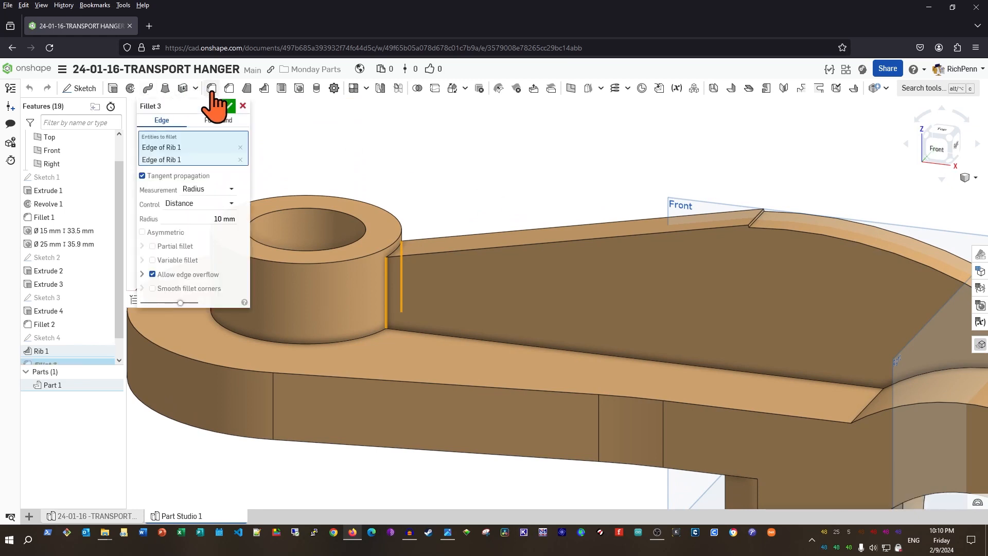
click(203, 221)
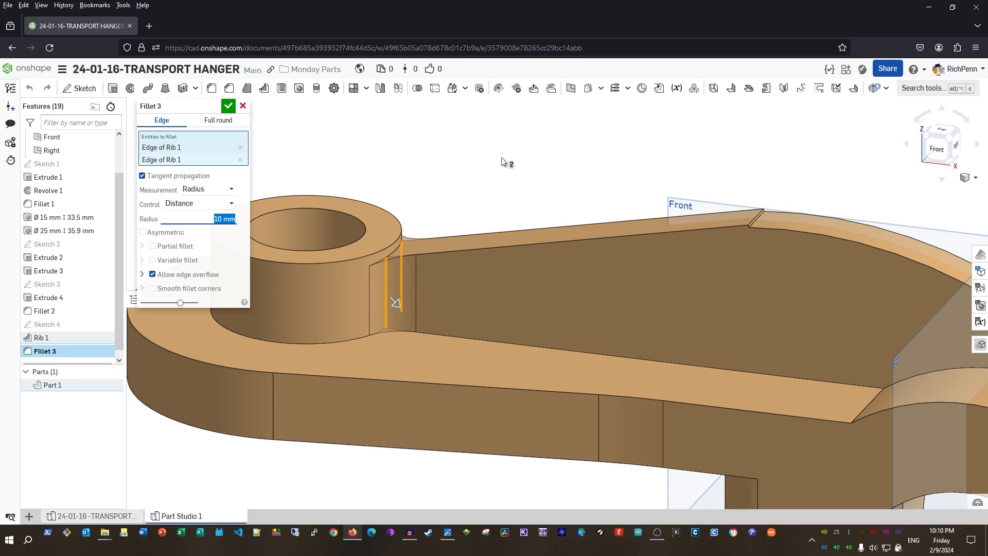
key(Tab)
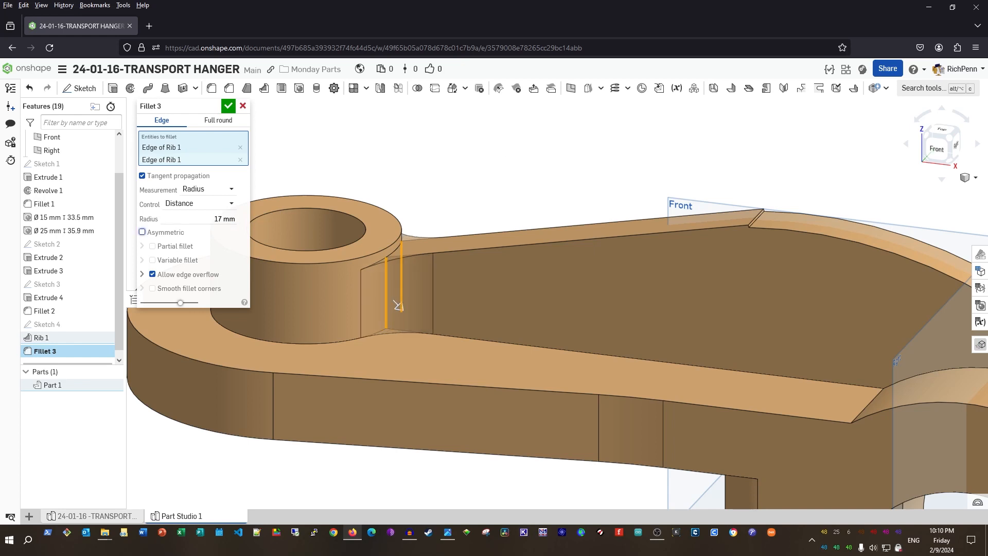
click(226, 106)
scroll(283, 343, down, 5)
right_drag(329, 419, 397, 287)
scroll(515, 235, up, 3)
scroll(483, 252, up, 3)
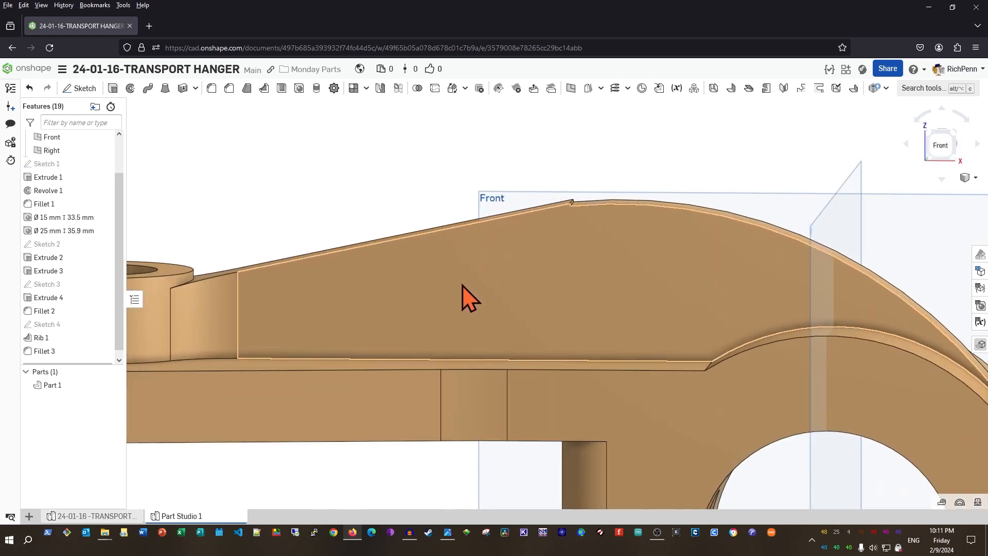
middle_drag(576, 224, 513, 311)
right_drag(544, 322, 543, 318)
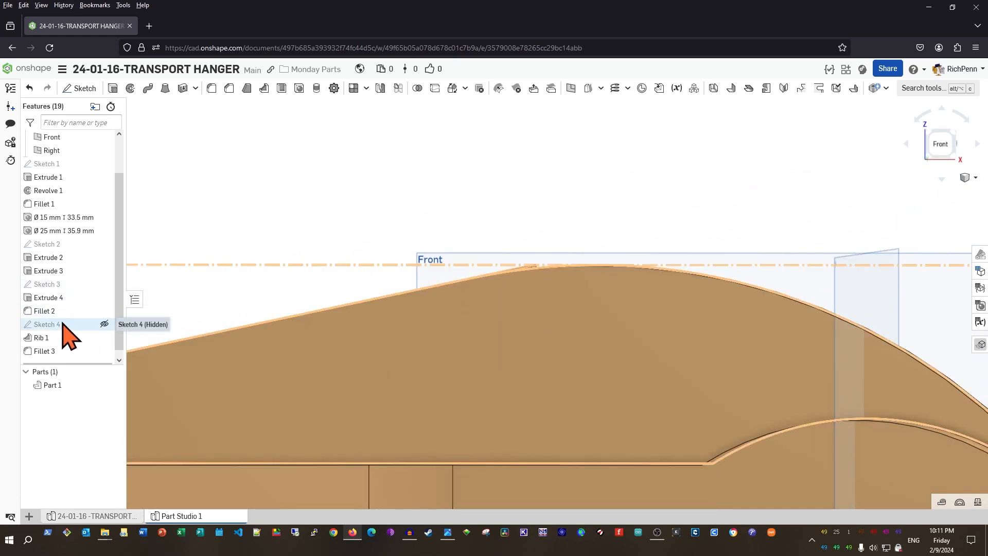
mouse_move(559, 315)
right_down()
mouse_move(562, 324)
mouse_move(538, 268)
right_up()
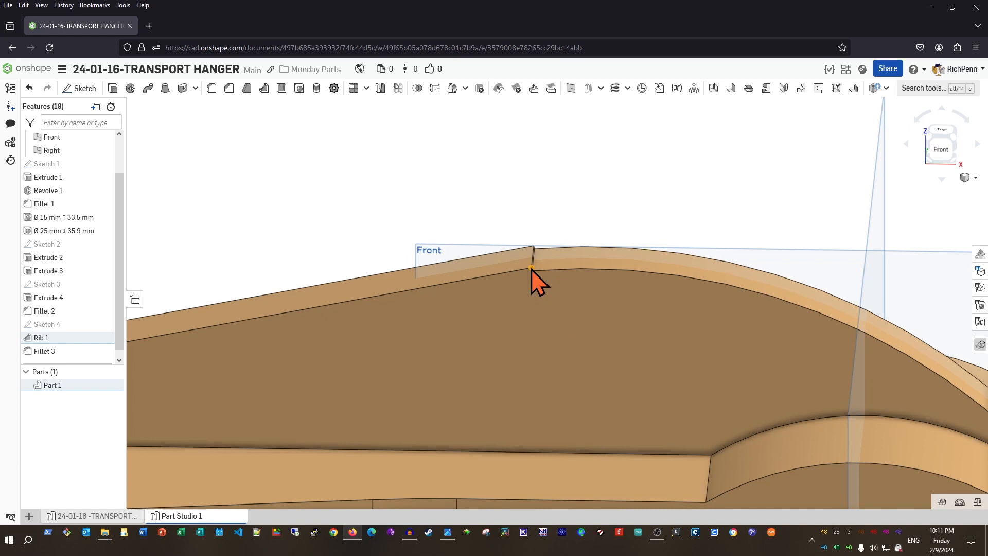
double_click(531, 269)
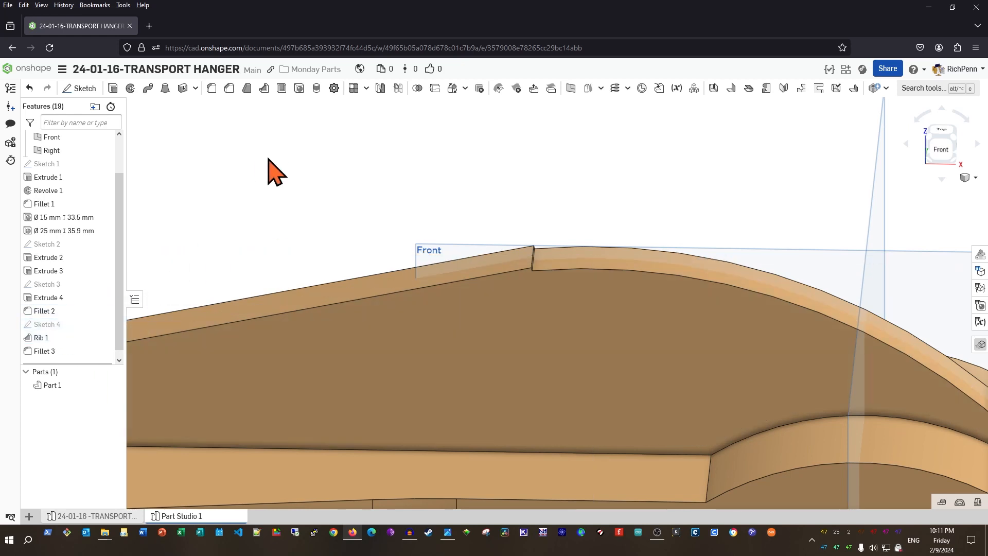
Edit Sketch 4 to trim the sloped line's short overshooting tip near the curve's peak
double_click(76, 325)
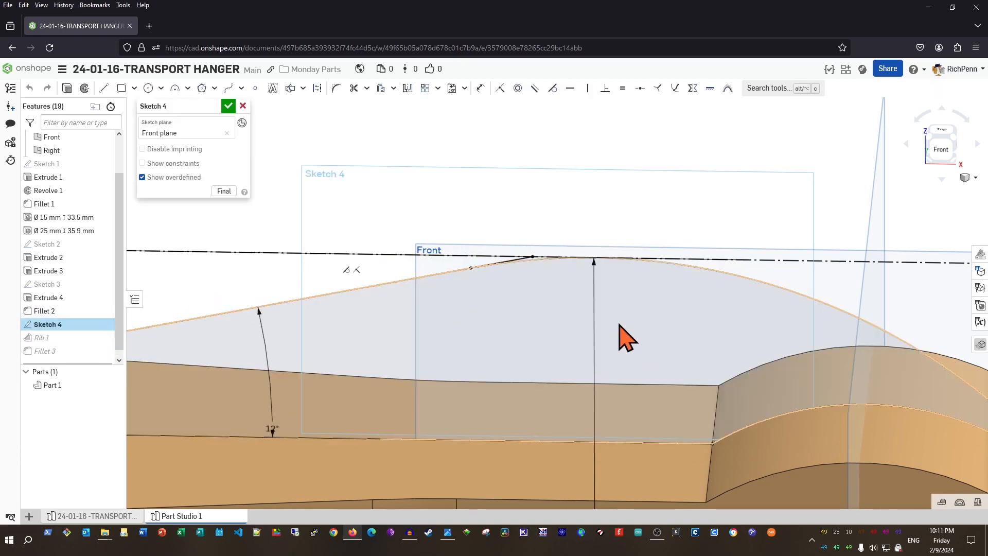
scroll(618, 335, up, 4)
middle_drag(514, 286, 544, 403)
scroll(529, 403, up, 2)
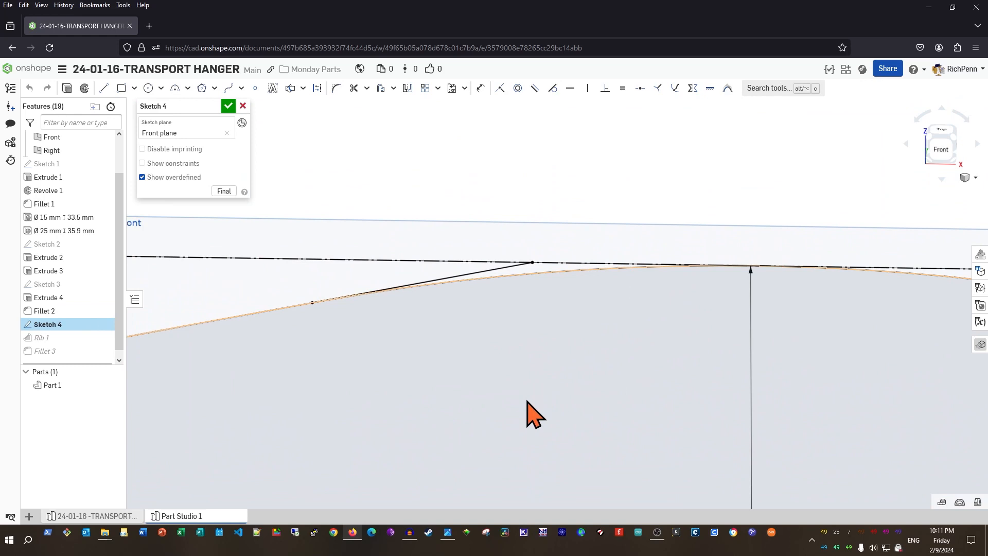
scroll(507, 409, up, 1)
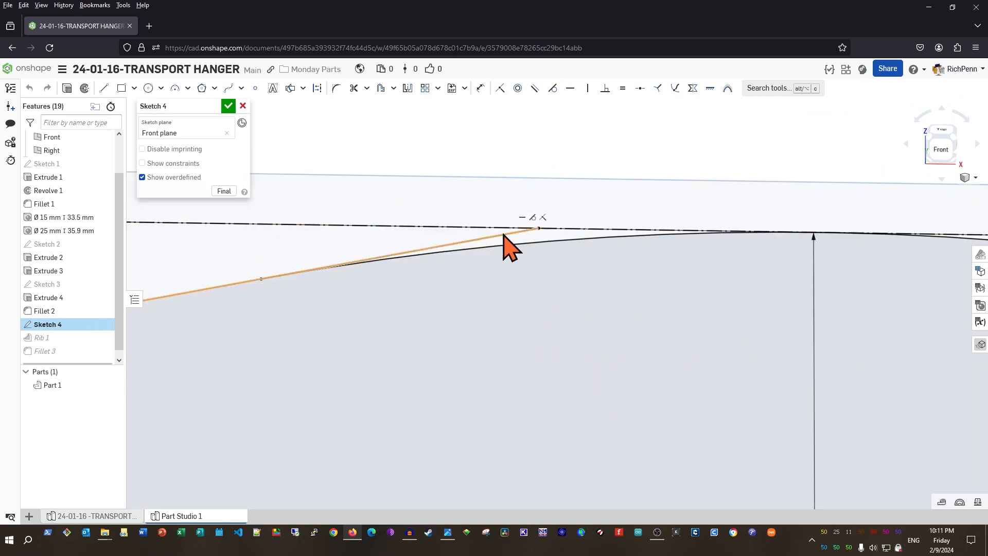
scroll(555, 337, down, 5)
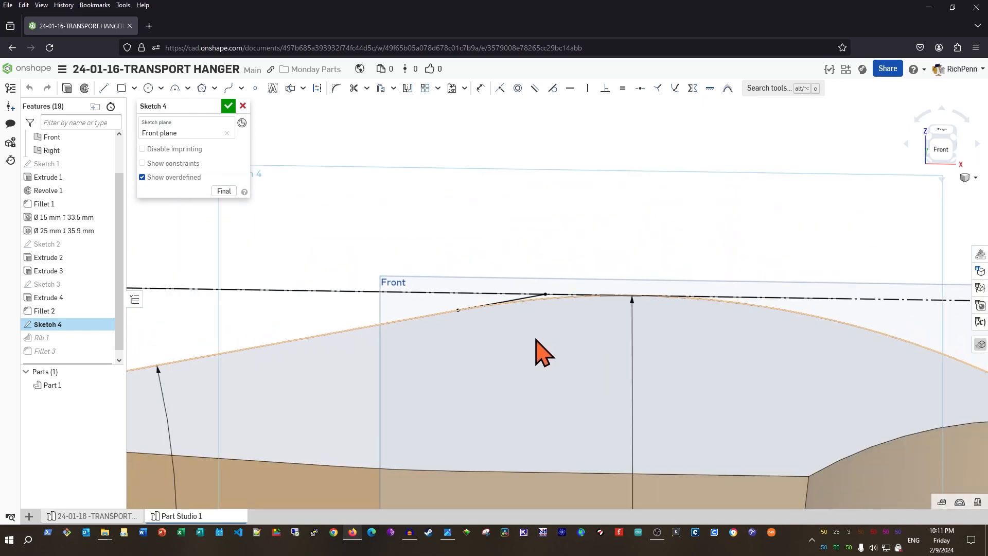
scroll(543, 355, down, 2)
scroll(543, 360, up, 5)
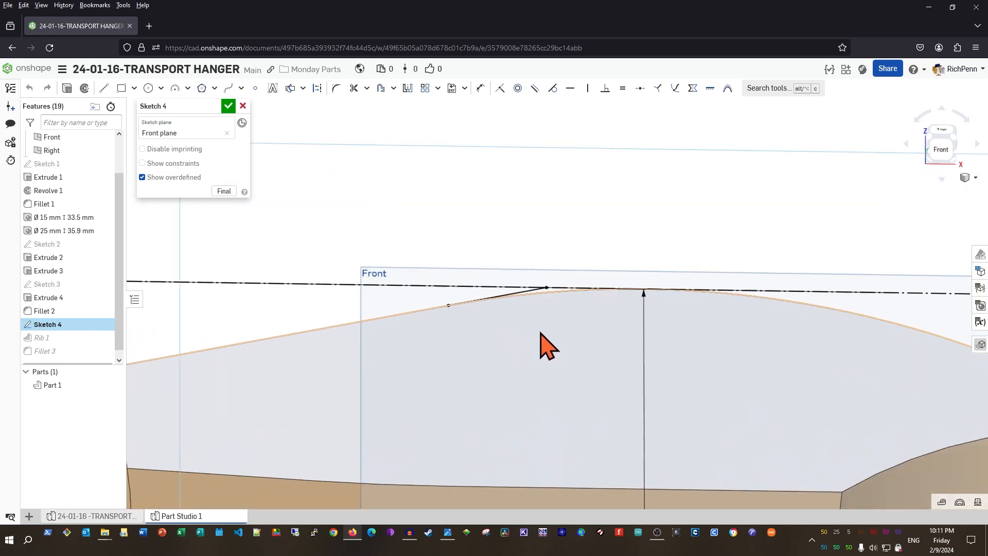
key(m)
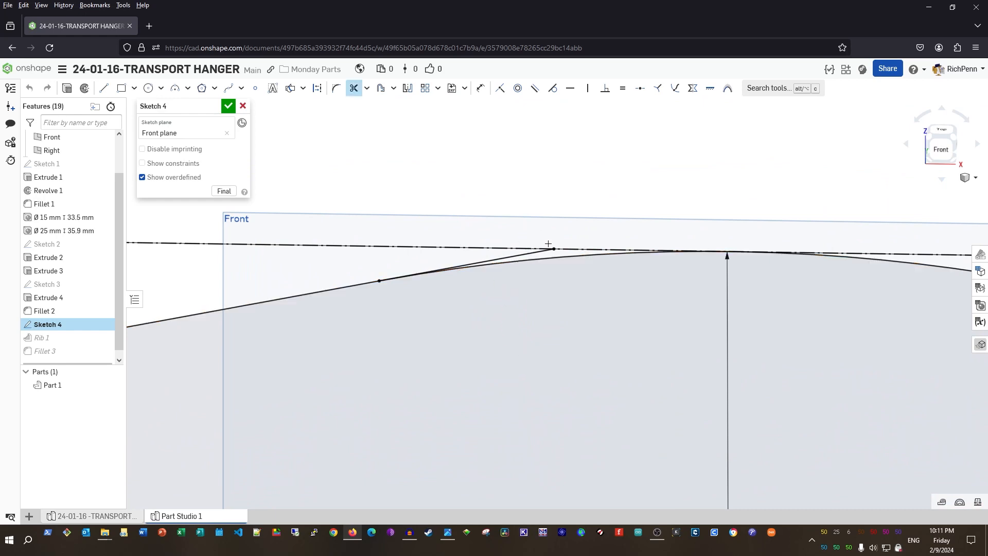
click(544, 252)
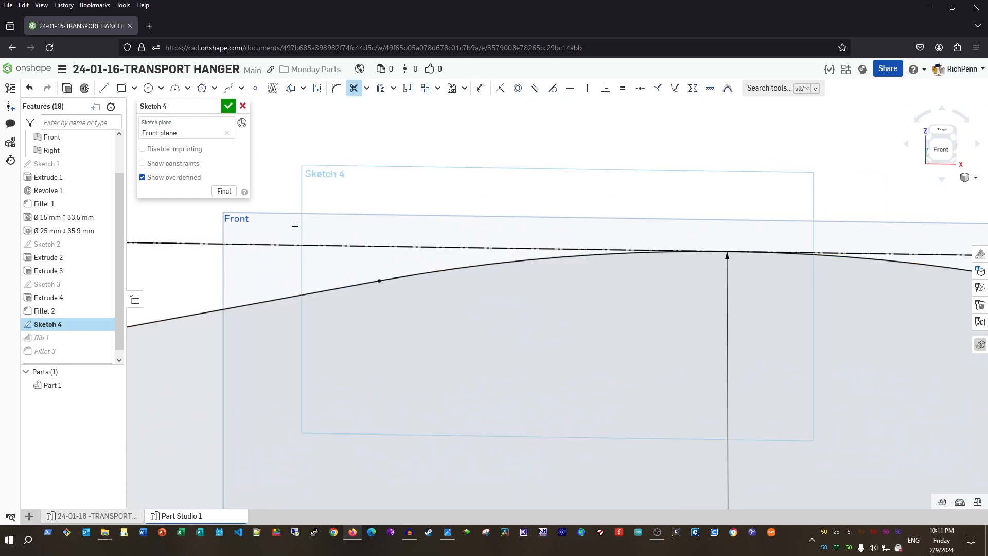
click(228, 106)
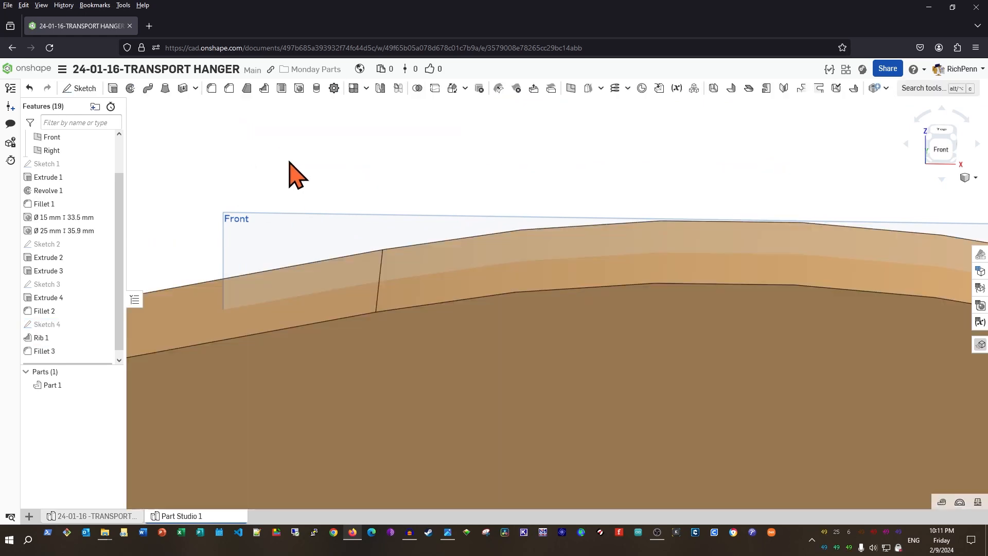
Hide the Front and Right planes, check a lug face, and return to isometric view
right_drag(622, 370, 618, 346)
scroll(618, 346, down, 3)
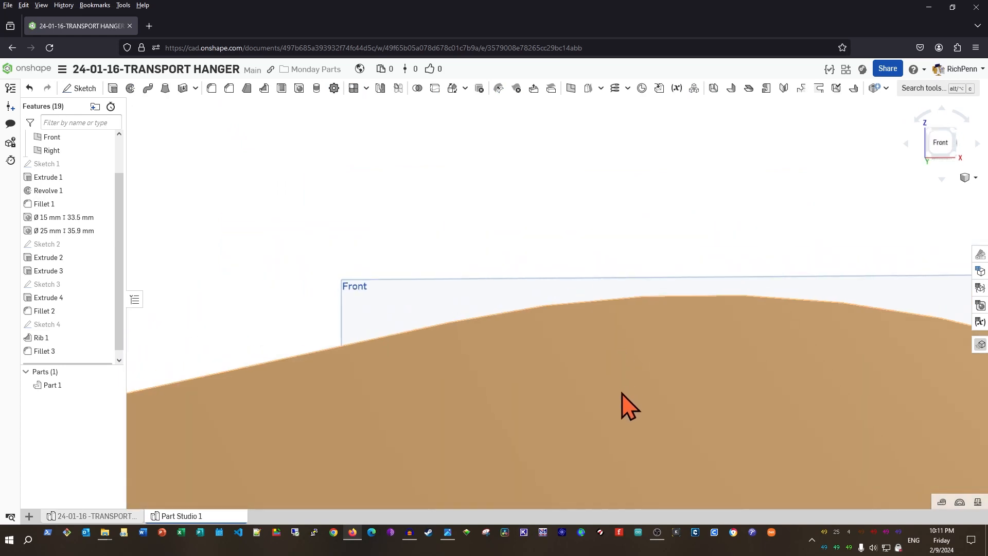
scroll(595, 396, down, 2)
key(shift+7)
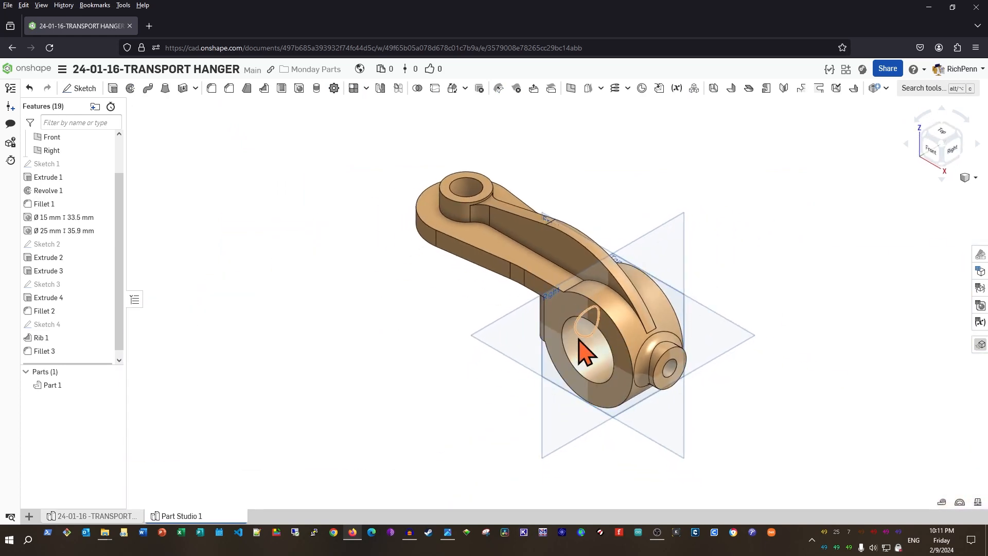
right_drag(578, 337, 632, 323)
scroll(436, 397, up, 2)
scroll(436, 397, up, 1)
middle_drag(467, 361, 408, 460)
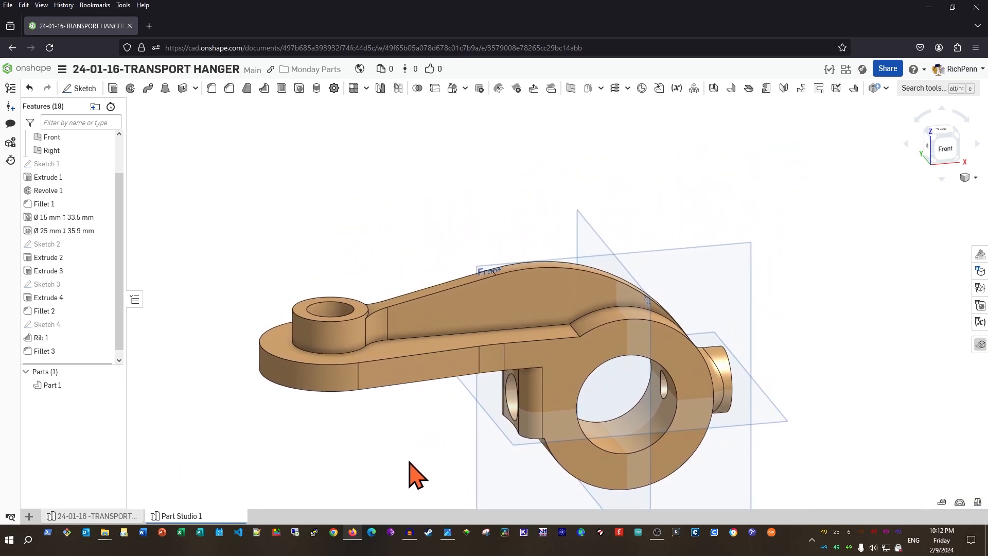
right_drag(438, 438, 434, 418)
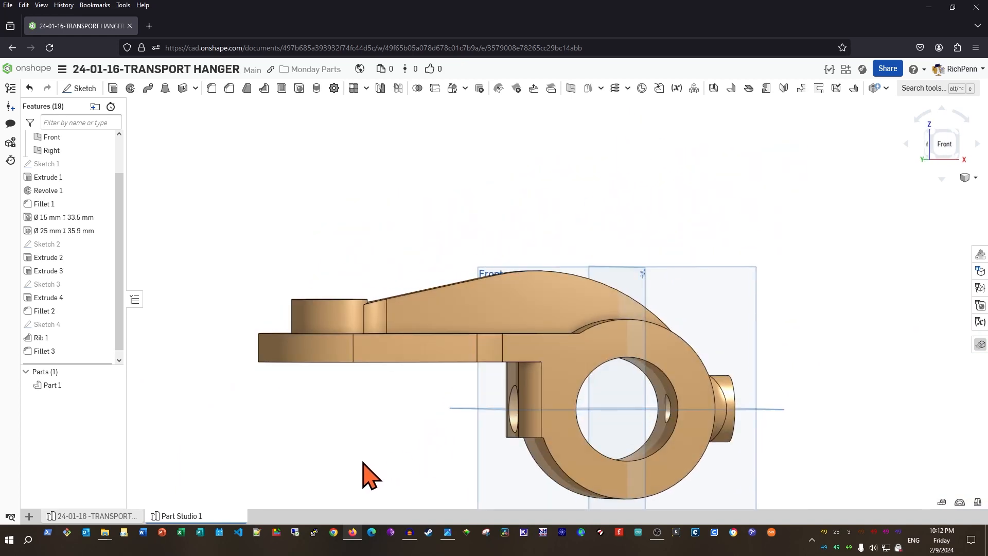
key(p)
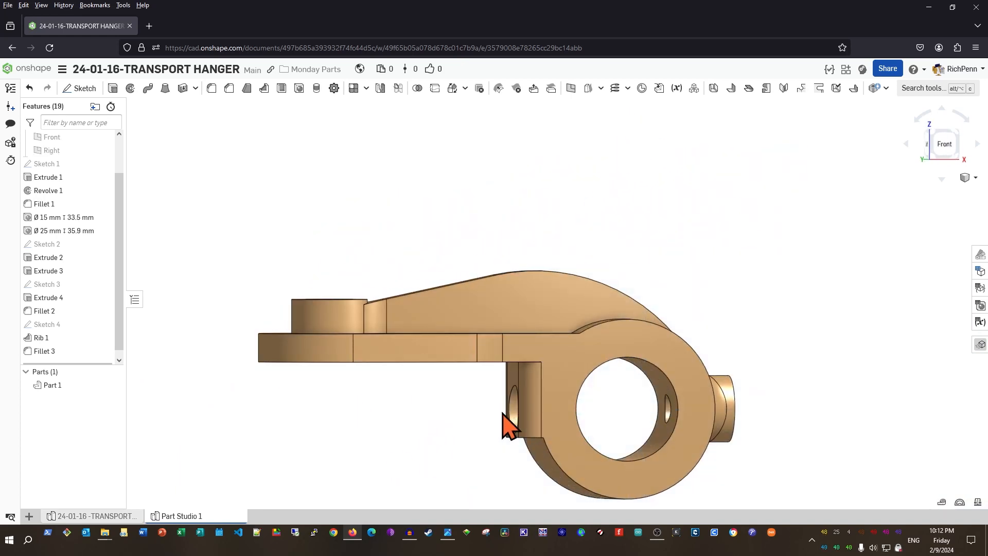
click(526, 397)
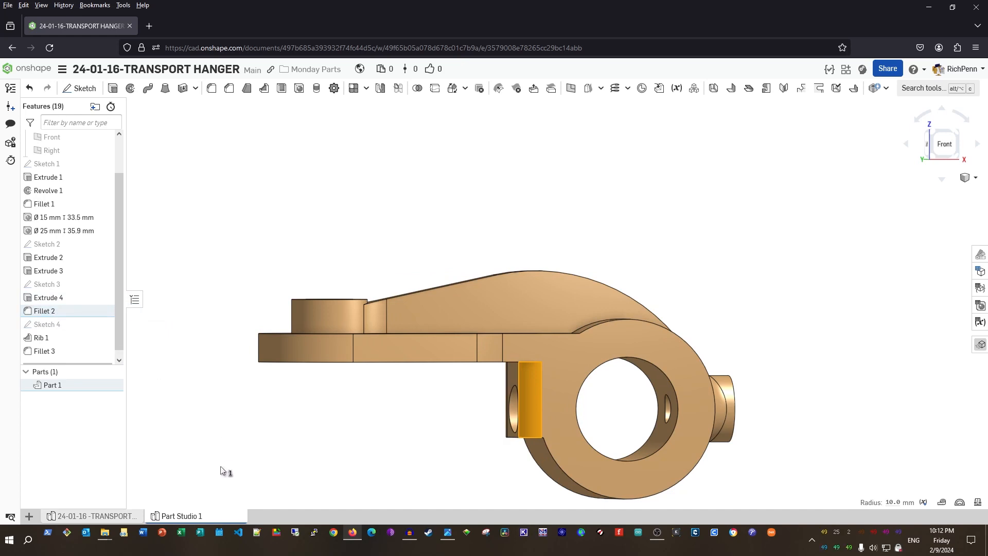
key(shift+7)
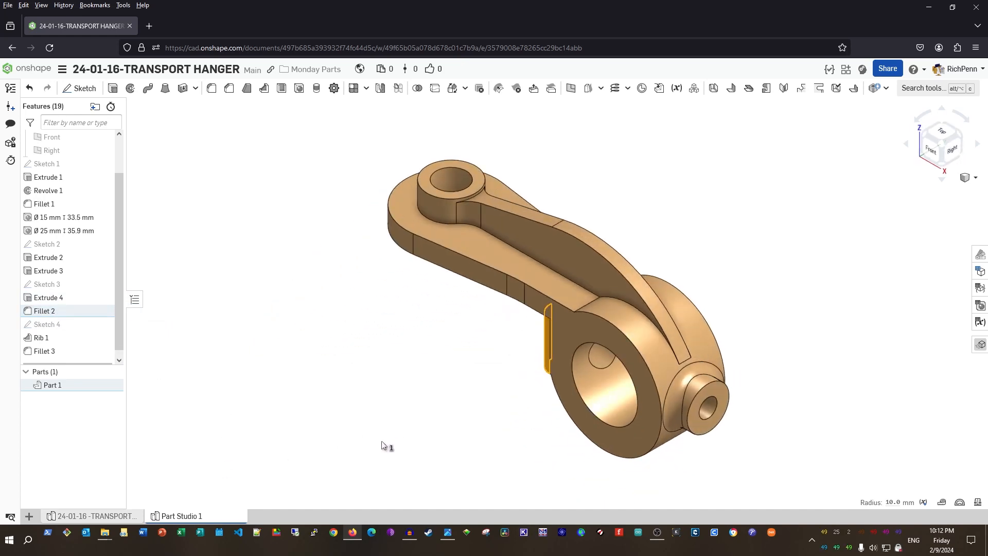